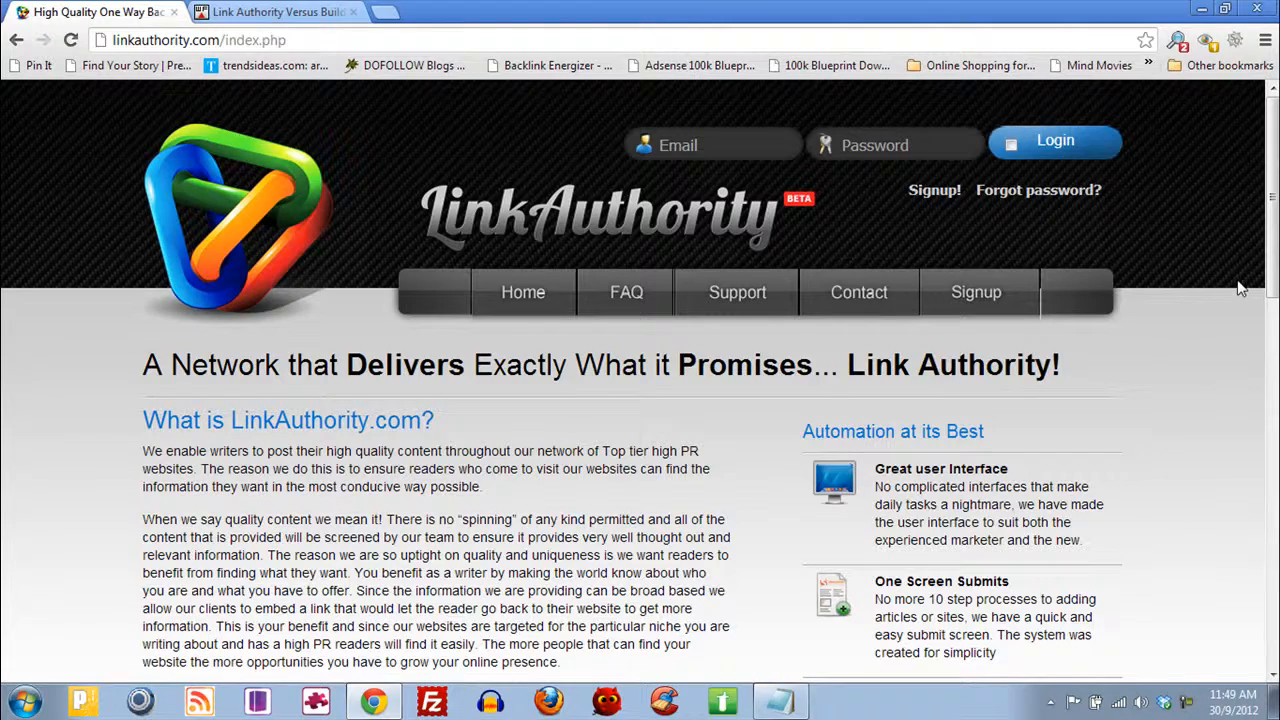
# Review the LinkAuthority home page's key features, cost and affiliate program sections
pyautogui.moveTo(1272, 200); pyautogui.dragTo(1272, 392)
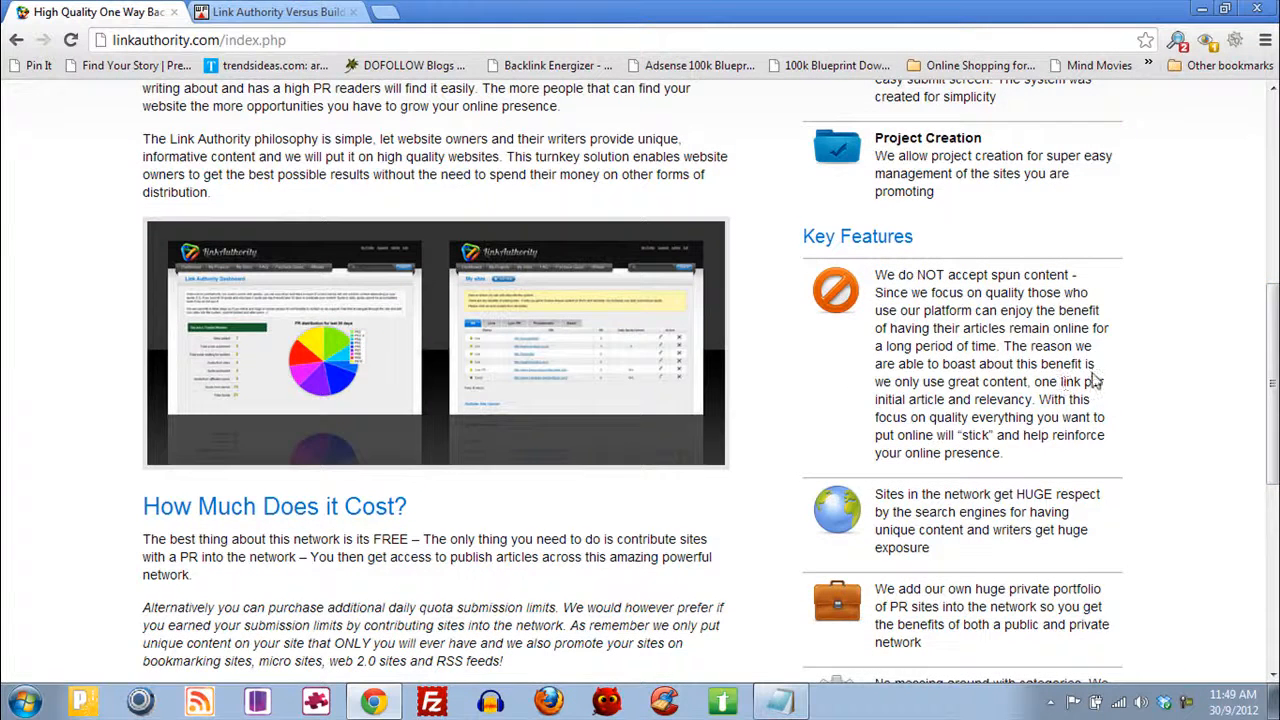
pyautogui.scroll(-3, 1117, 403)
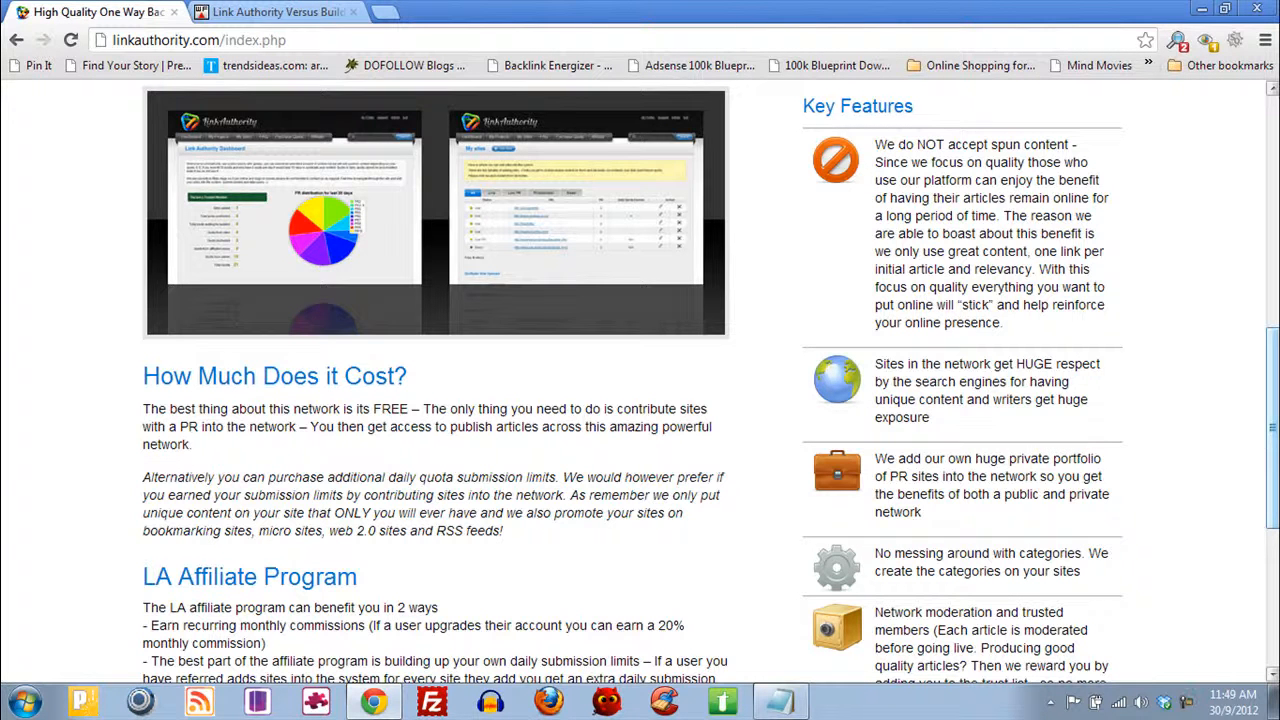
pyautogui.moveTo(1274, 434); pyautogui.dragTo(1275, 441)
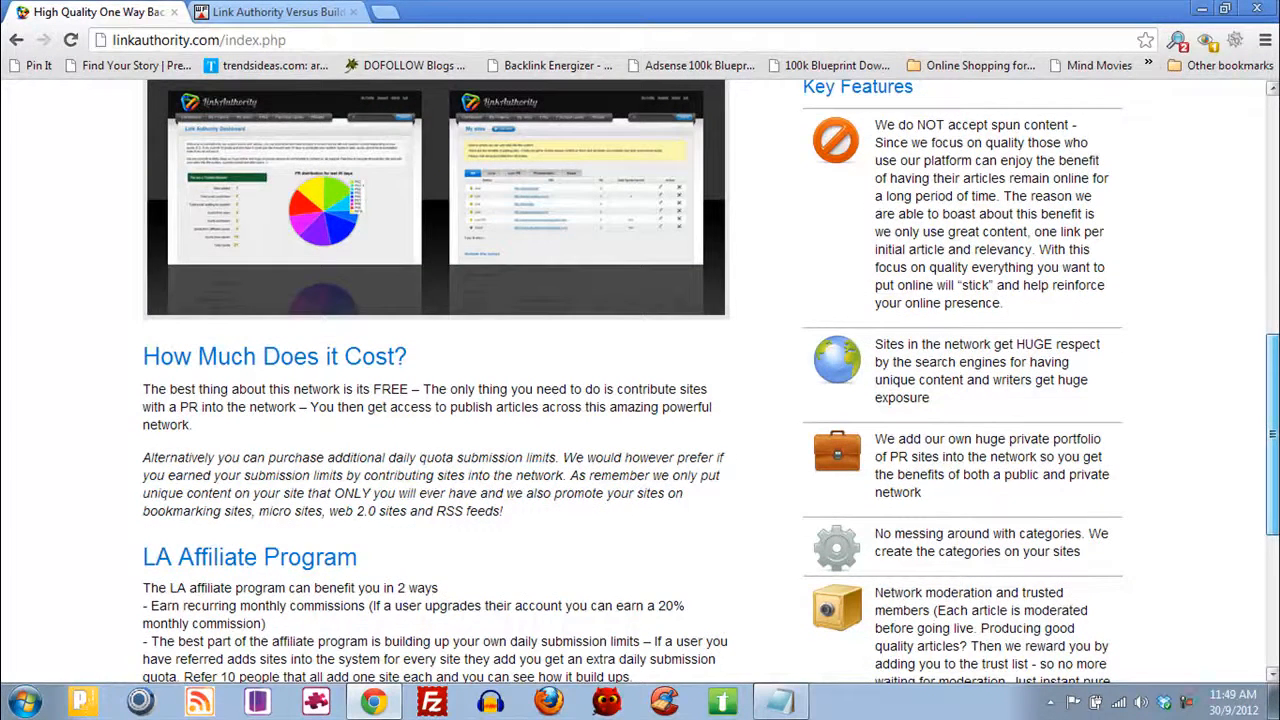
pyautogui.moveTo(1273, 437); pyautogui.dragTo(1273, 457)
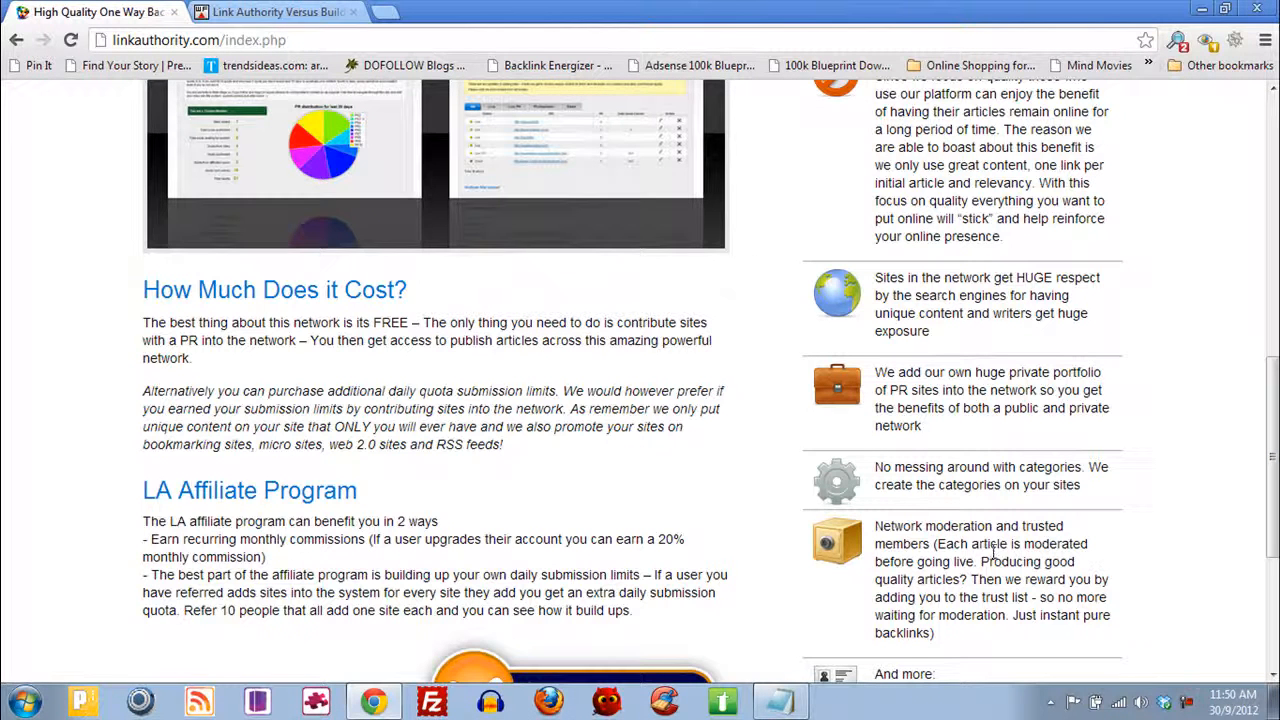
pyautogui.moveTo(1272, 506); pyautogui.dragTo(1272, 291)
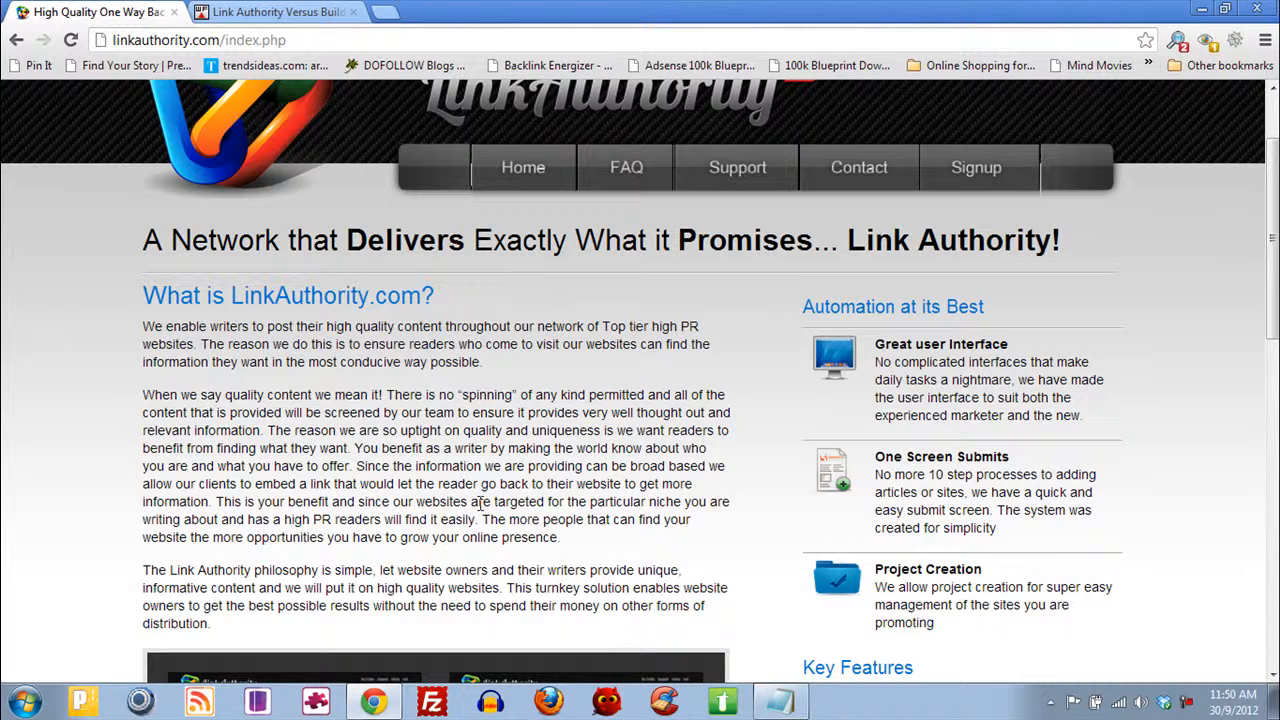
pyautogui.scroll(2, 487, 501)
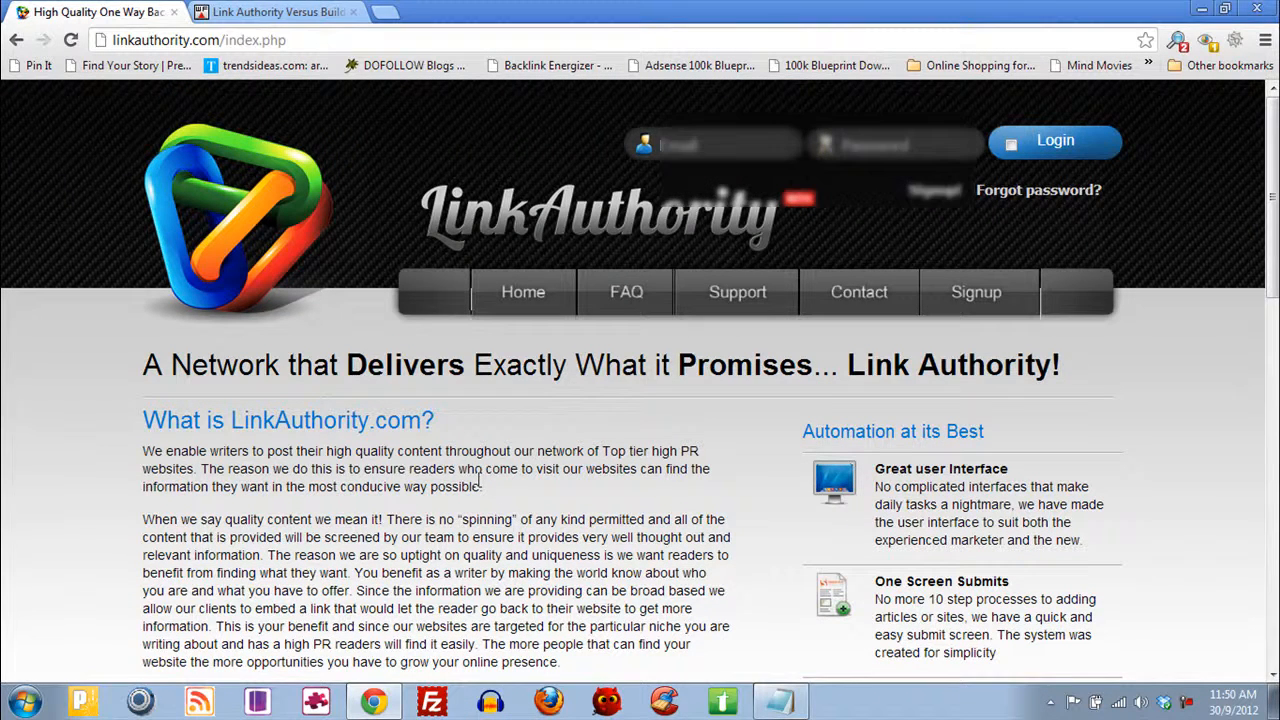
# Log in to LinkAuthority with the saved account e-mail and password
pyautogui.click(716, 144)
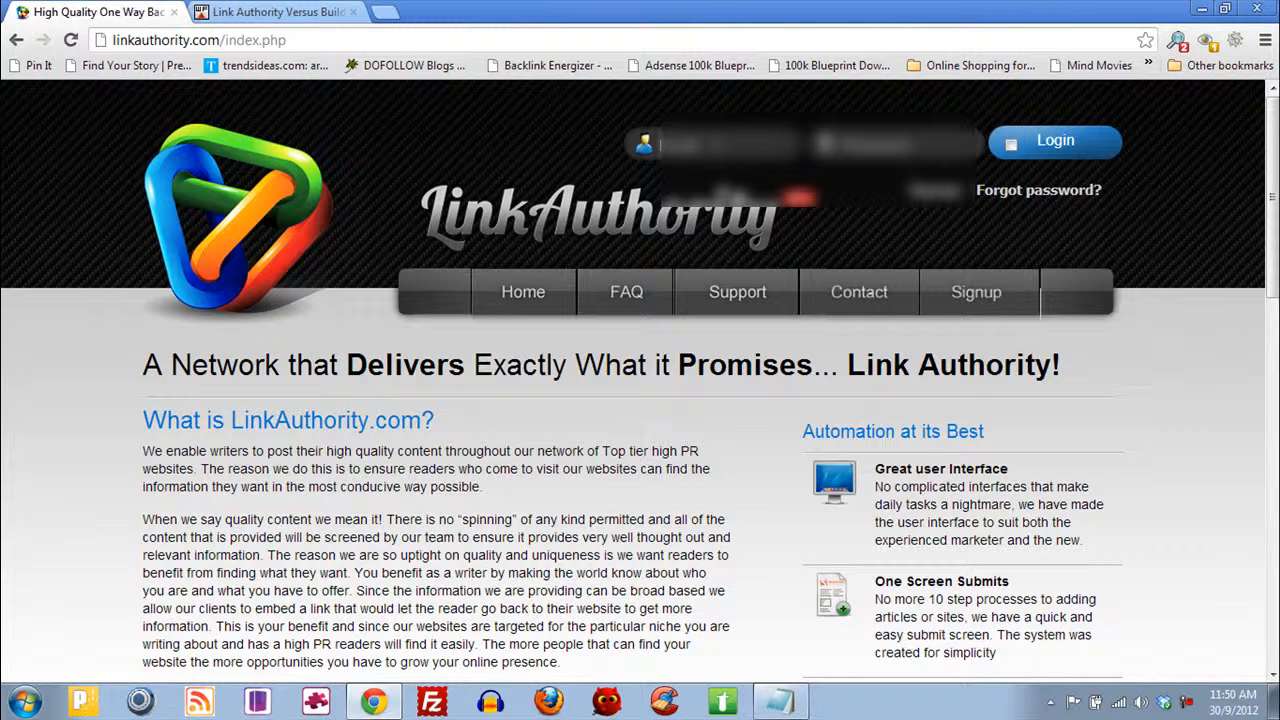
pyautogui.click(716, 144)
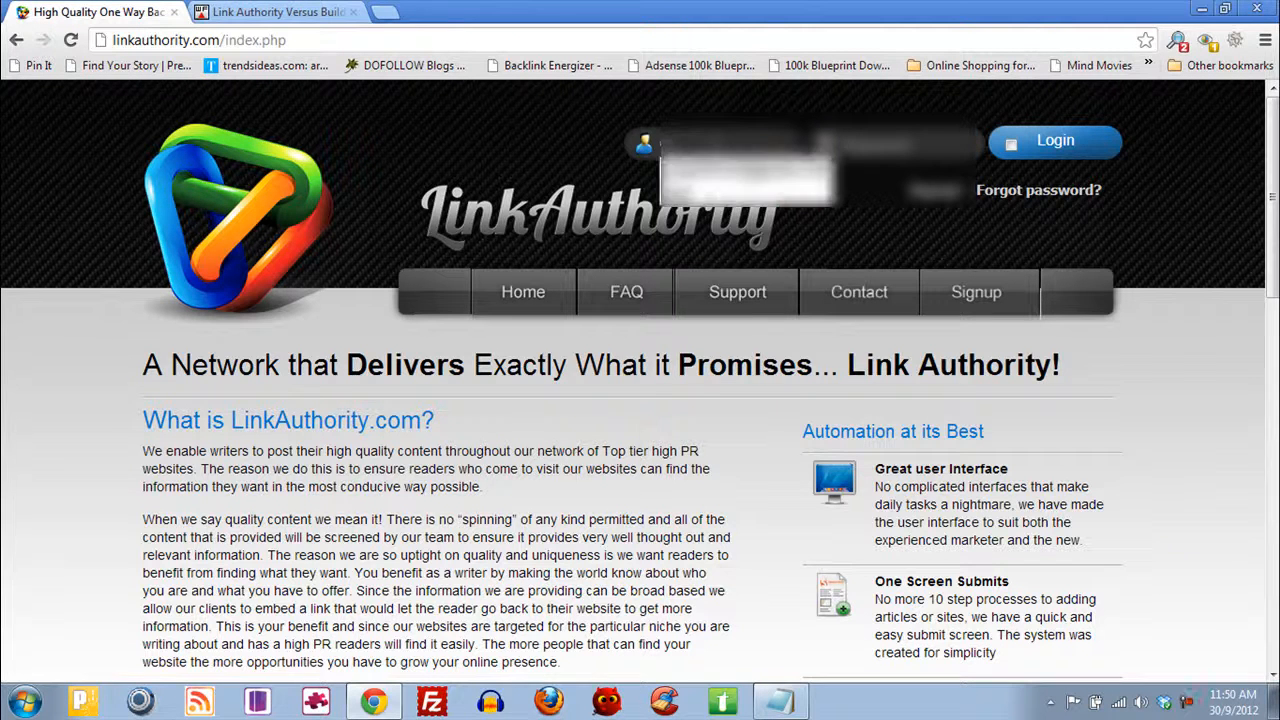
pyautogui.press('Down')
pyautogui.press('Return')
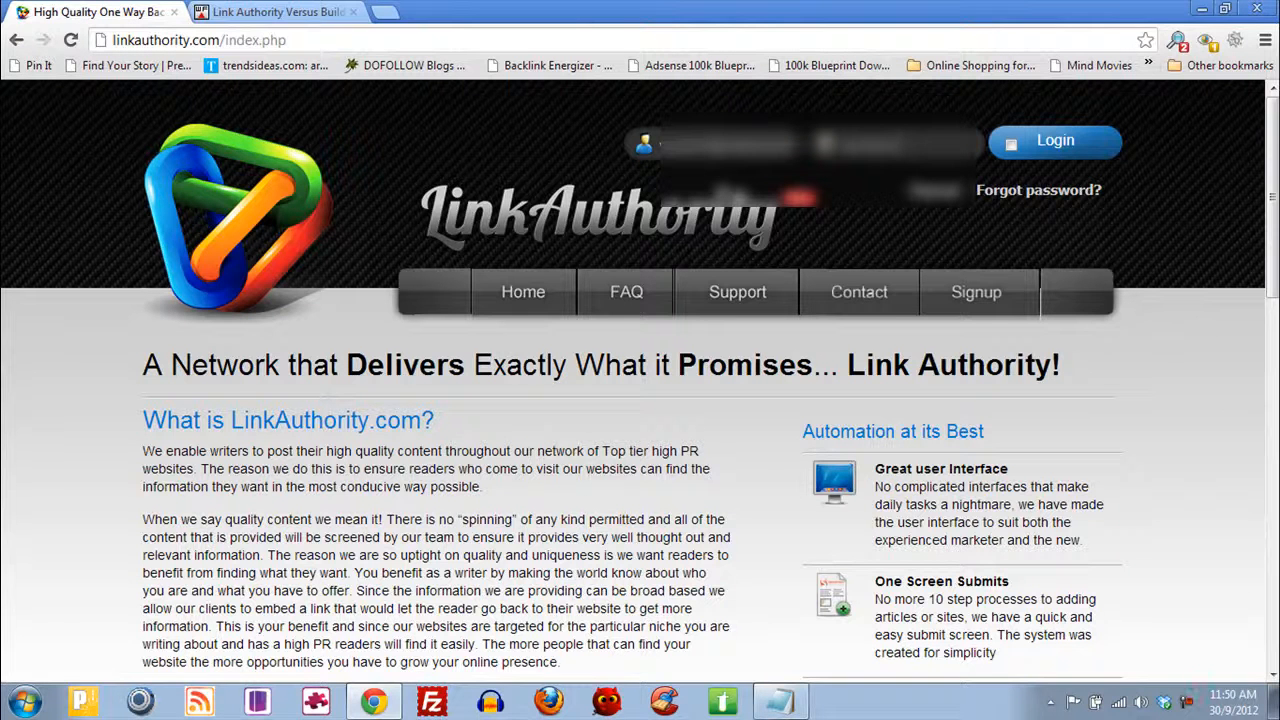
pyautogui.click(1065, 146)
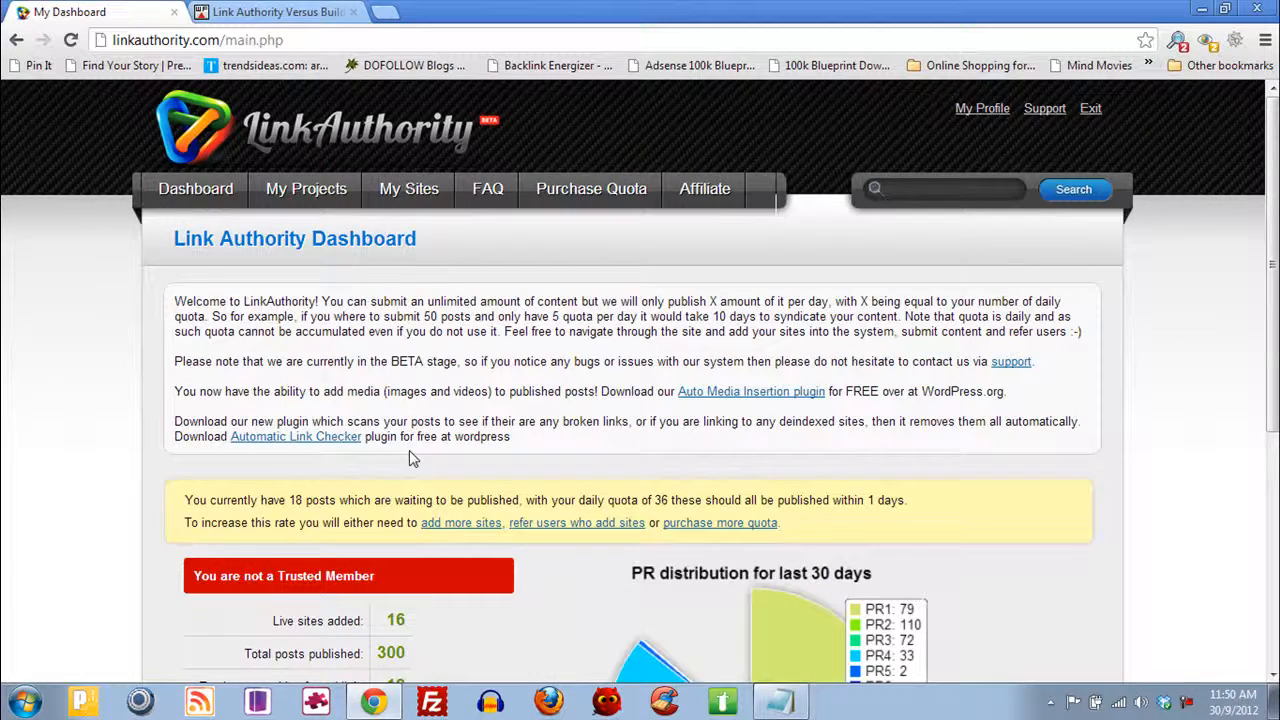
# Review the dashboard's account statistics and the options for increasing the daily quota
pyautogui.scroll(-1, 405, 455)
pyautogui.scroll(-2, 410, 458)
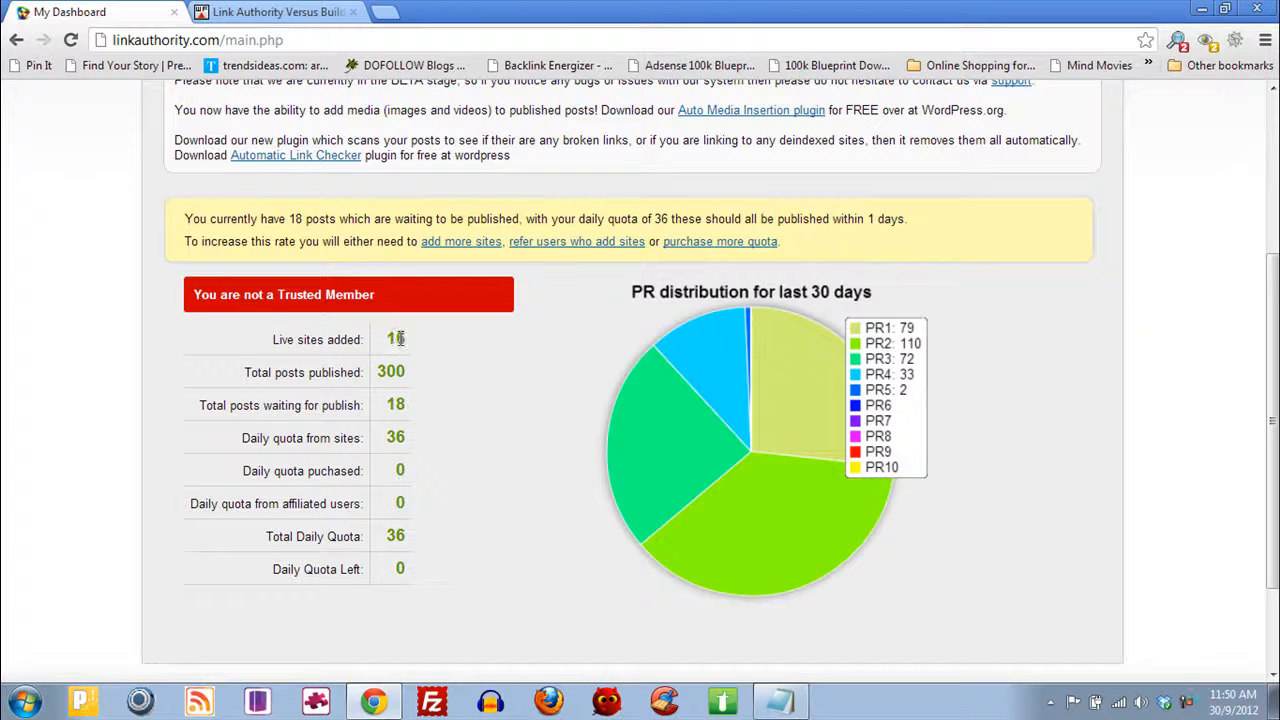
pyautogui.scroll(3, 423, 369)
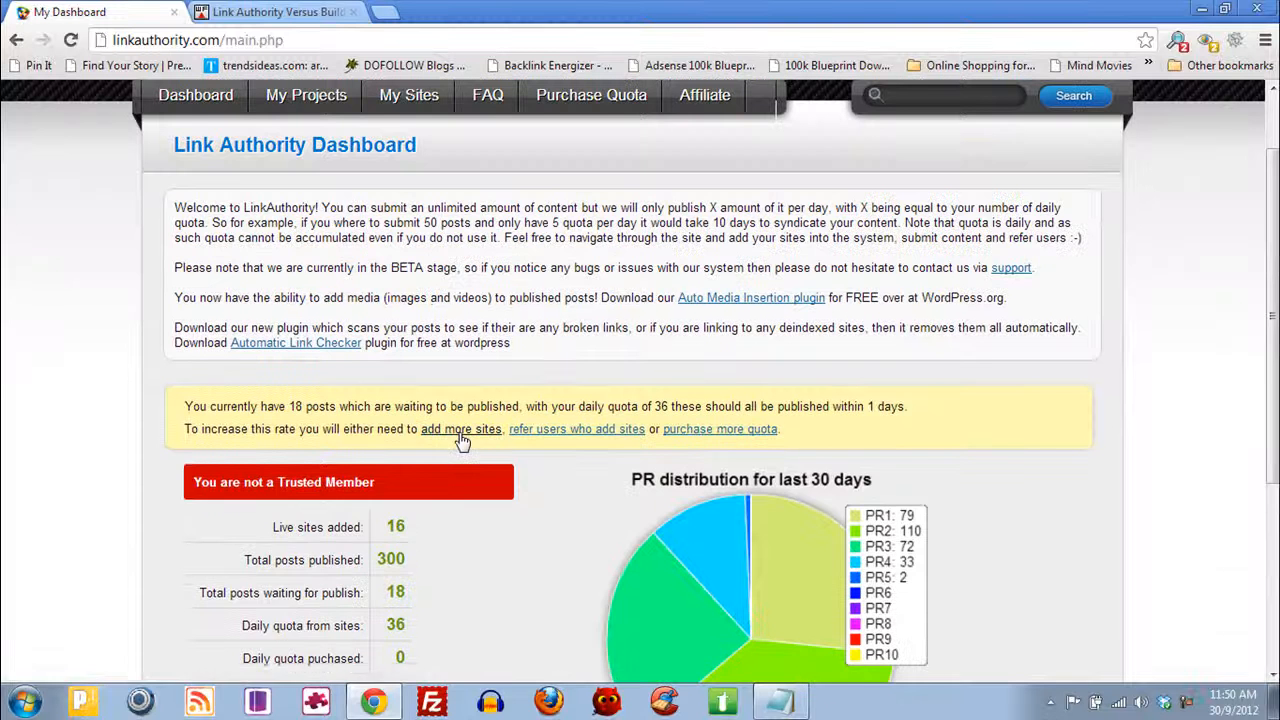
# Check the 2Checkout subscription price on the Purchase Quota page for a daily quota of 1
pyautogui.click(595, 195)
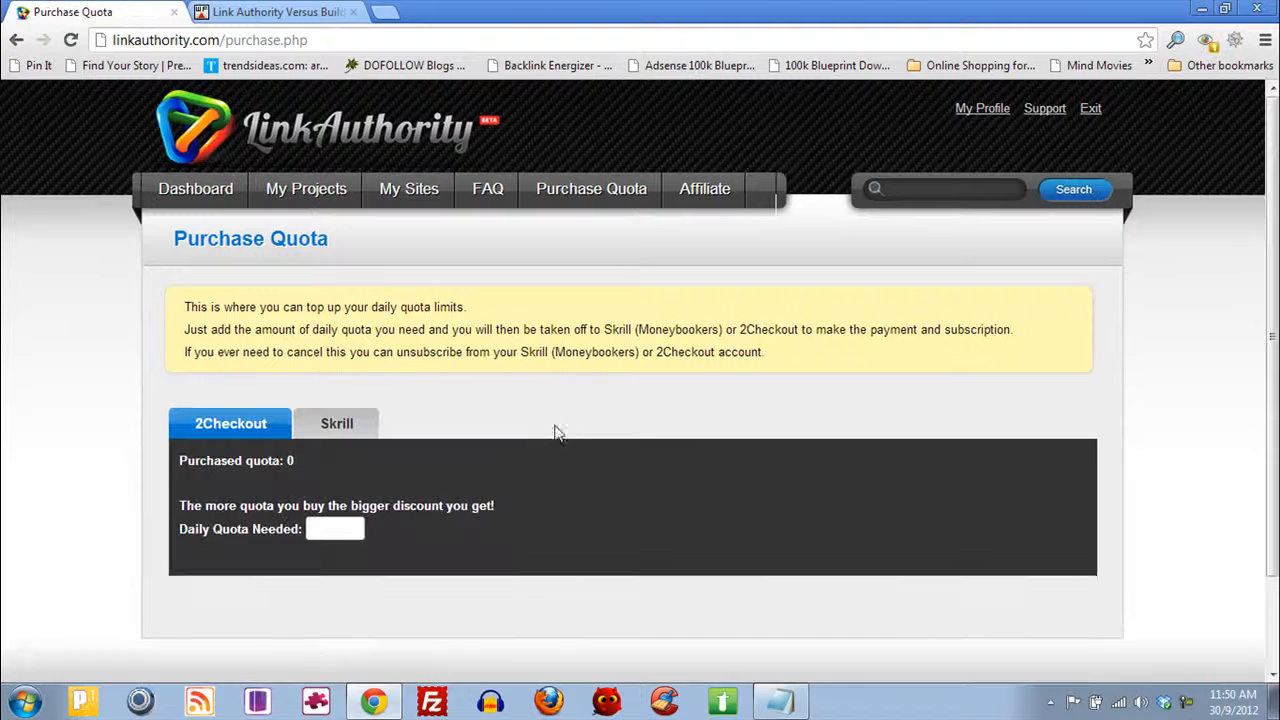
pyautogui.scroll(-2, 557, 440)
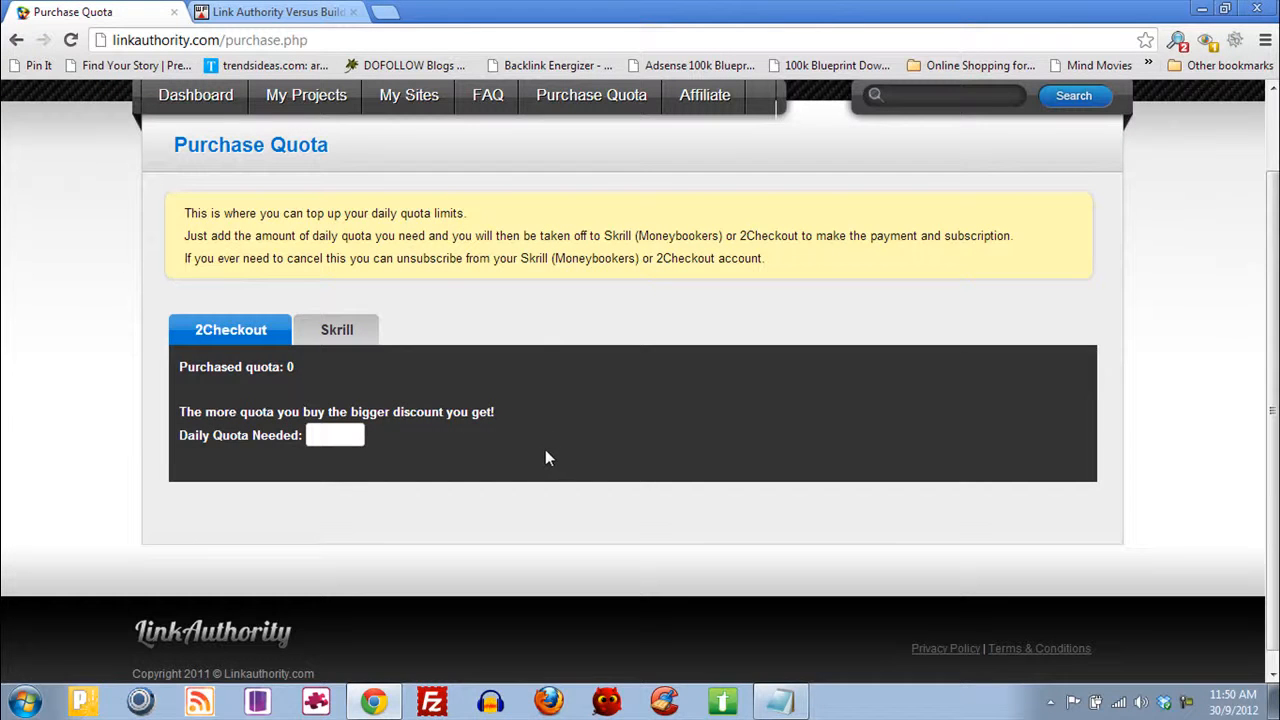
pyautogui.click(357, 437)
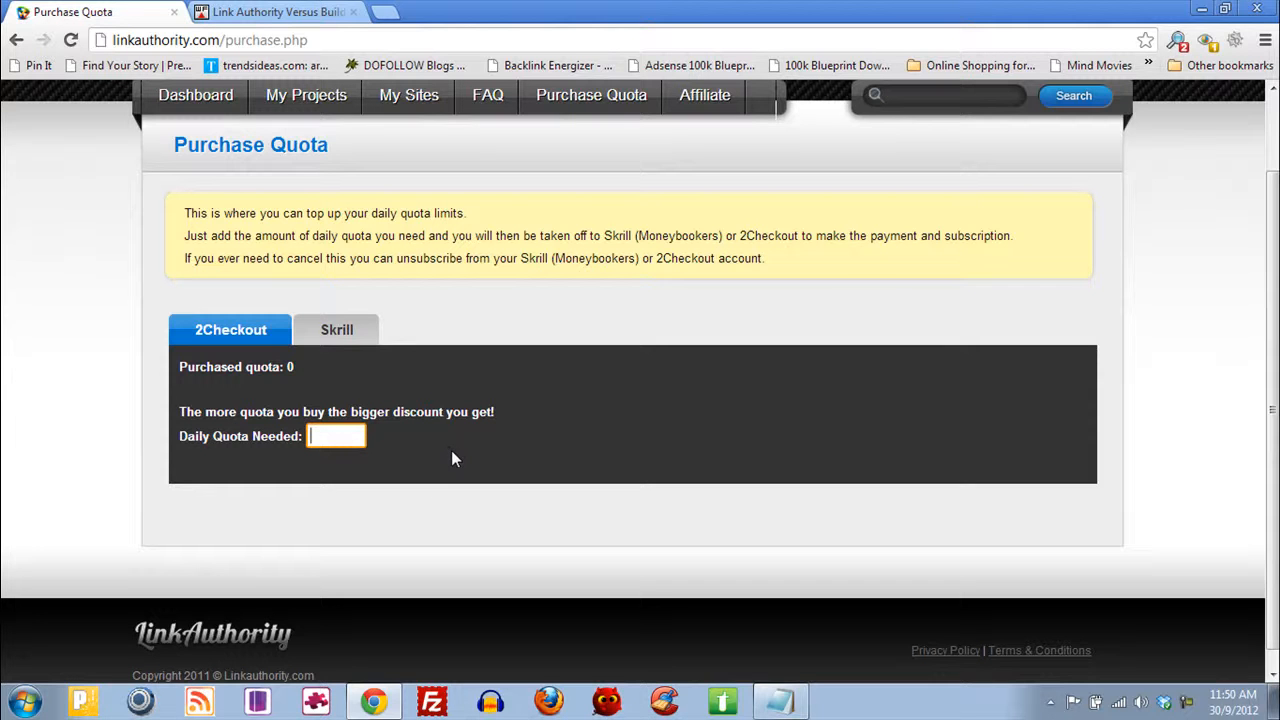
pyautogui.write('1')
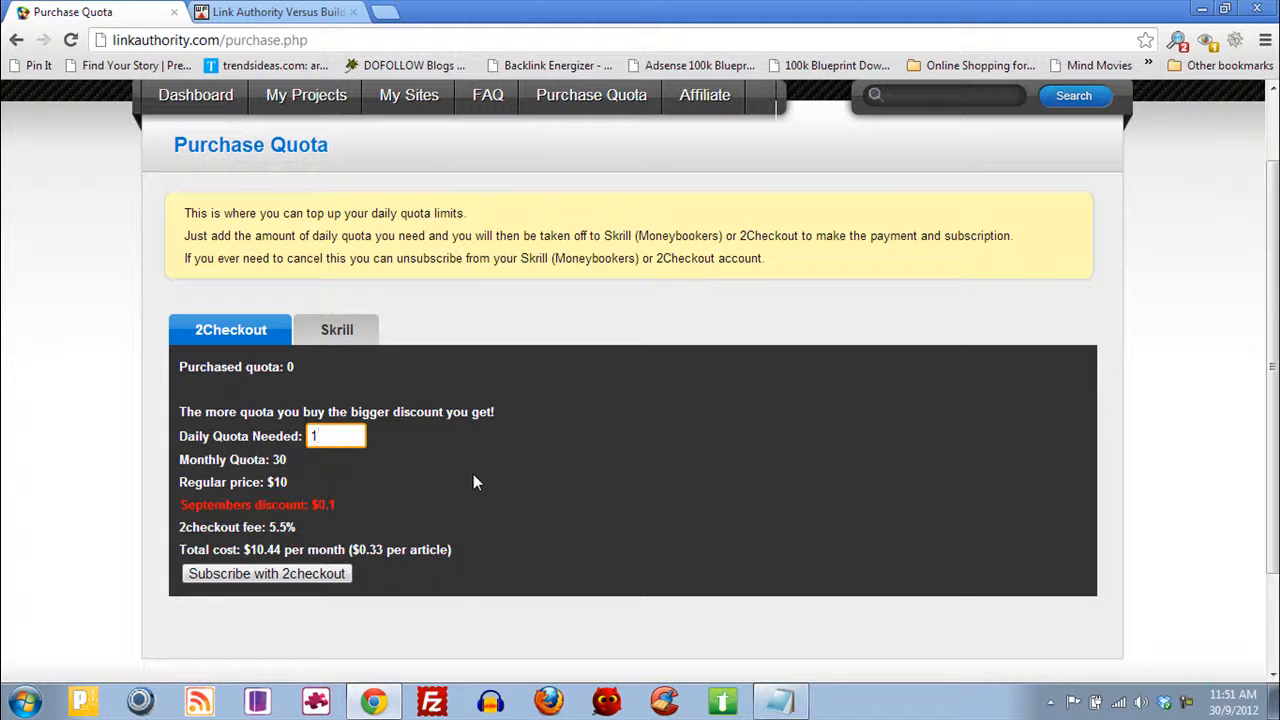
pyautogui.scroll(1, 420, 455)
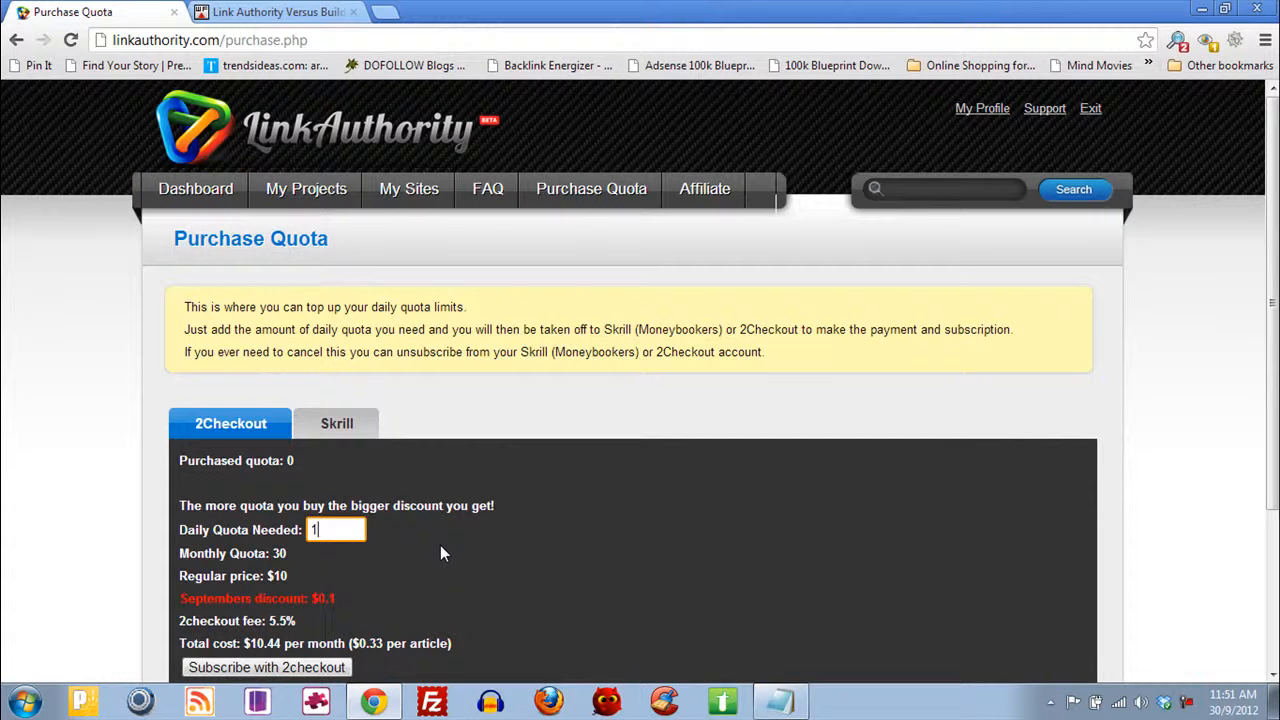
pyautogui.scroll(-1, 314, 539)
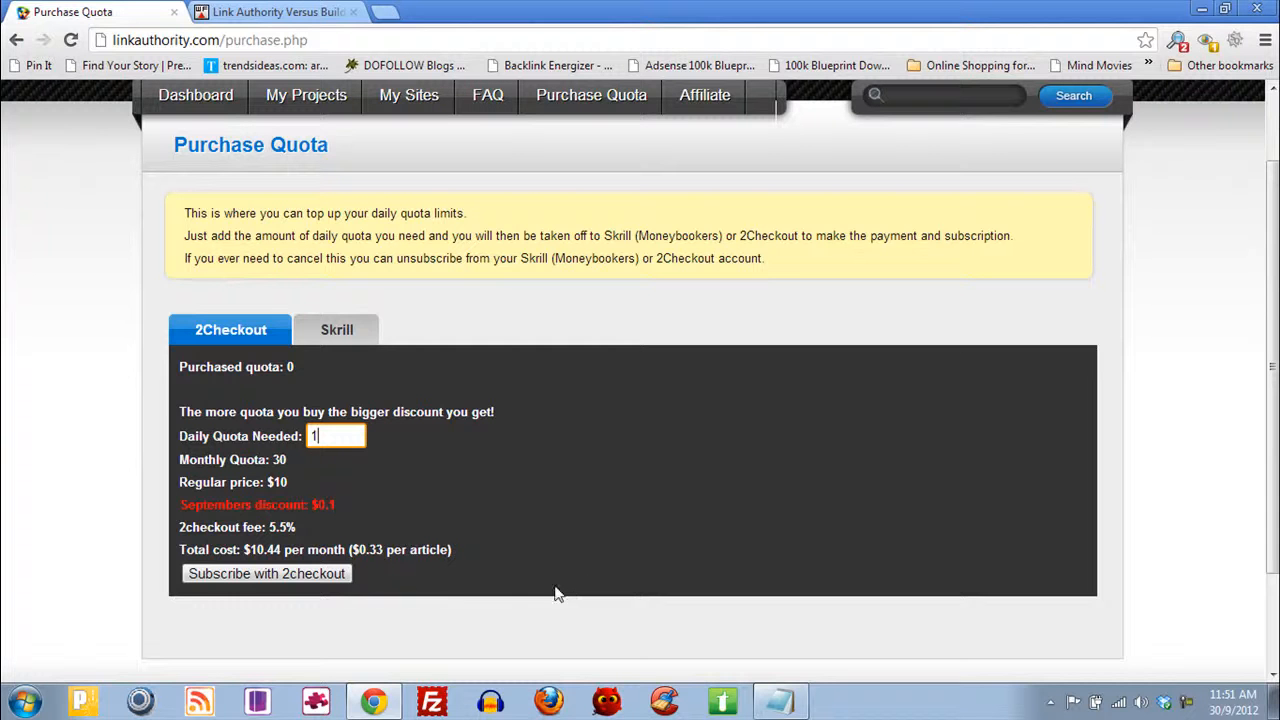
pyautogui.scroll(1, 250, 330)
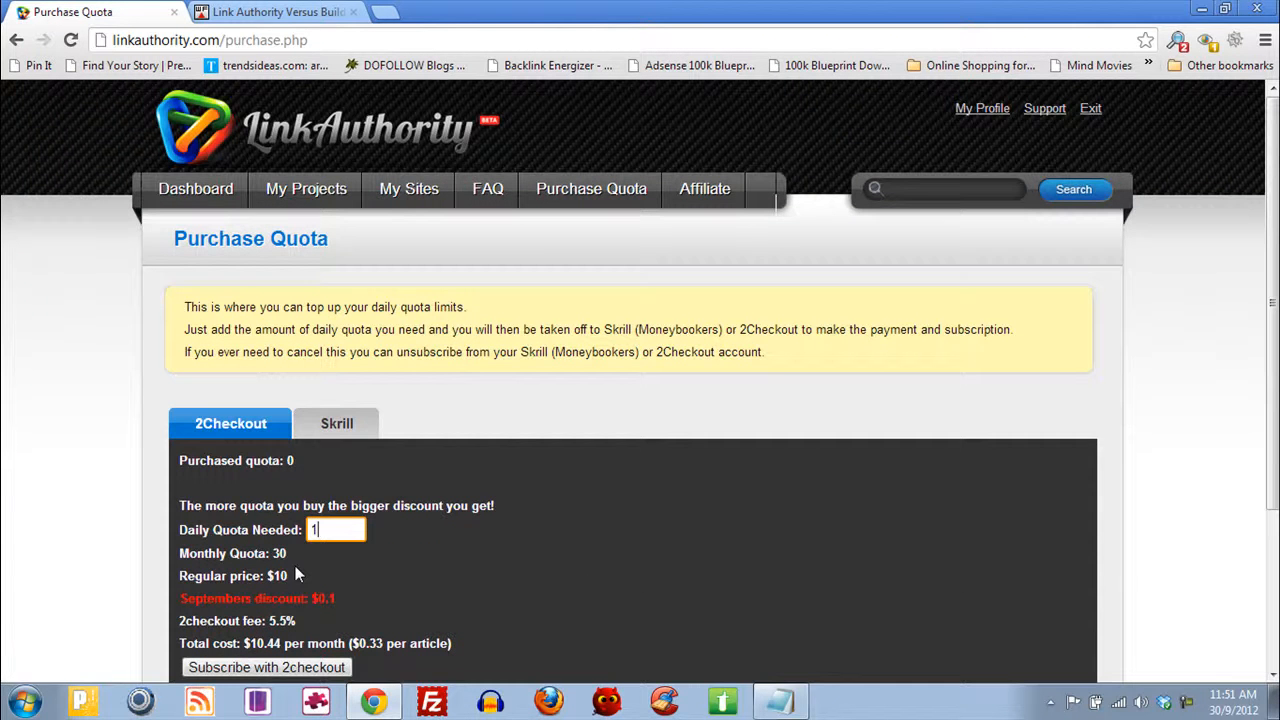
# Return to the dashboard and examine the 30-day PR distribution, isolating the PR1 slice, and the total daily quota
pyautogui.click(210, 200)
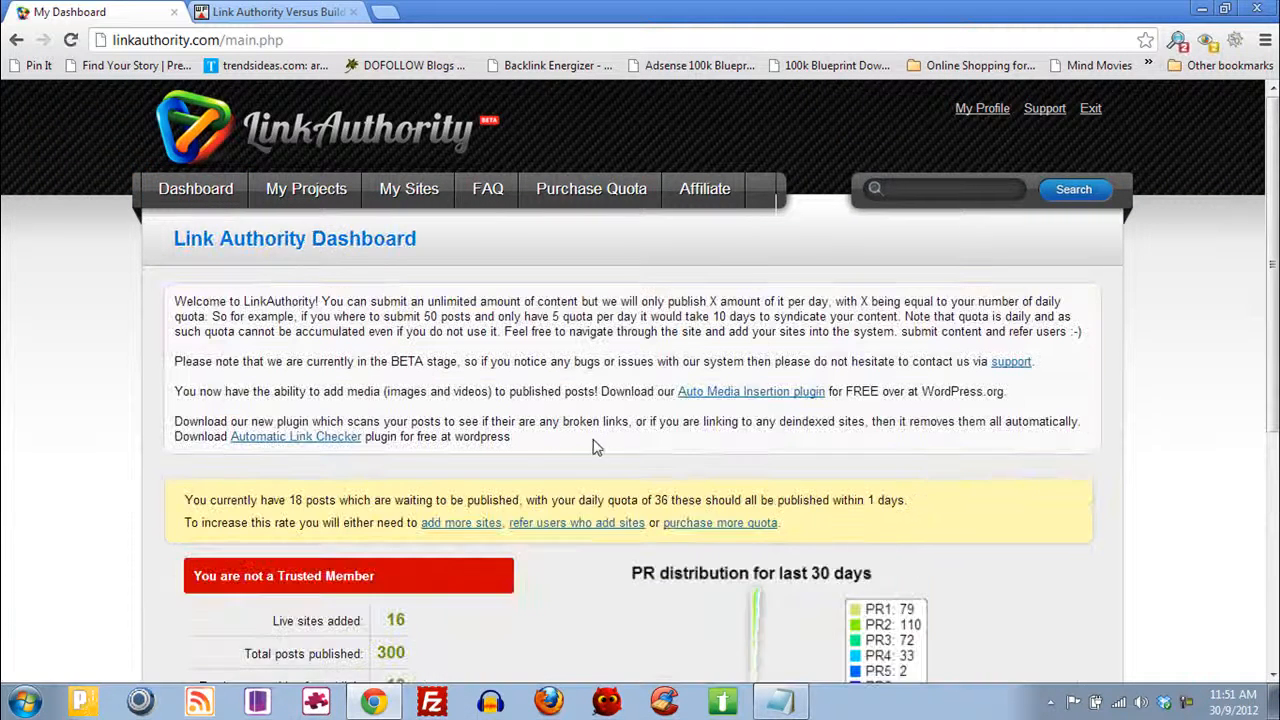
pyautogui.scroll(-2, 600, 460)
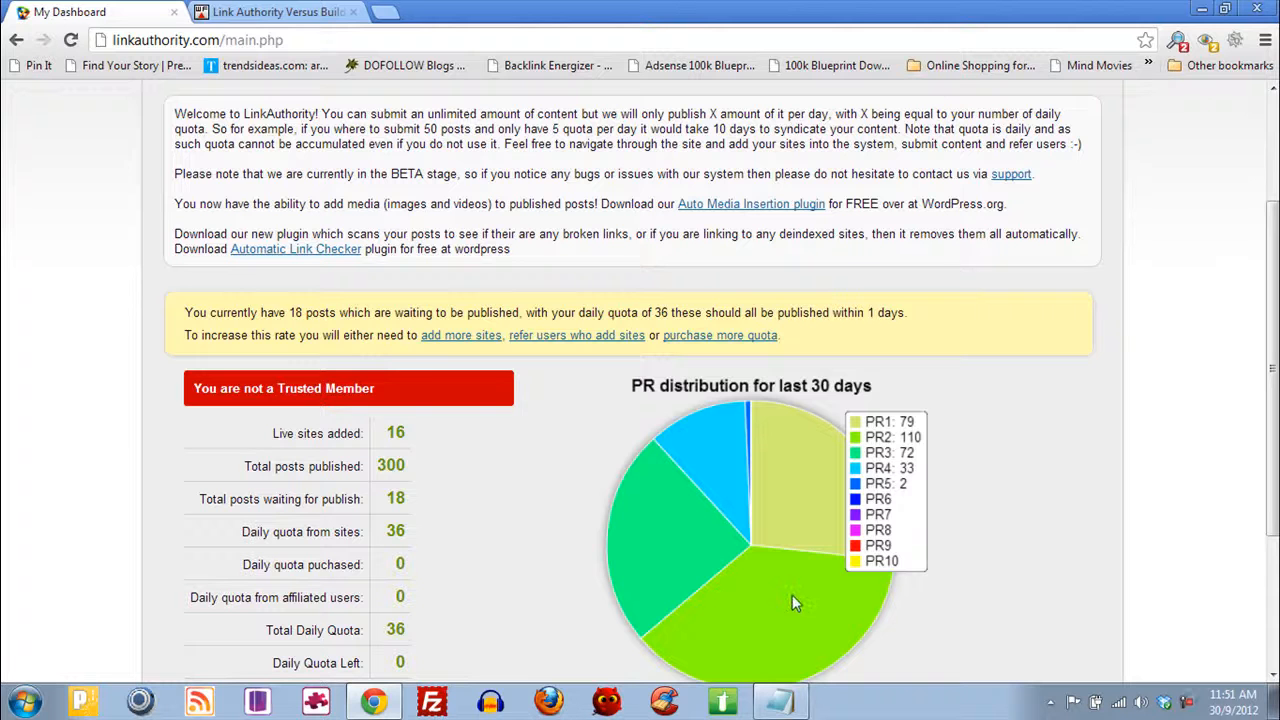
pyautogui.click(884, 424)
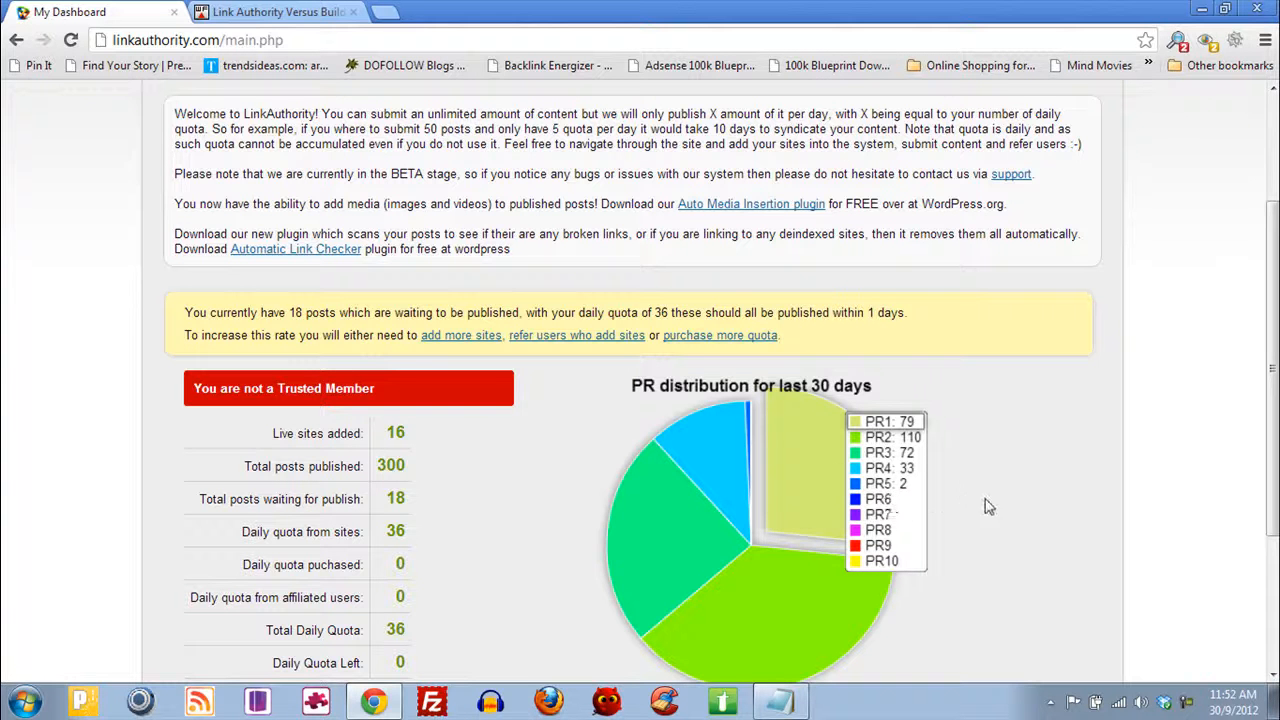
pyautogui.scroll(-3, 986, 515)
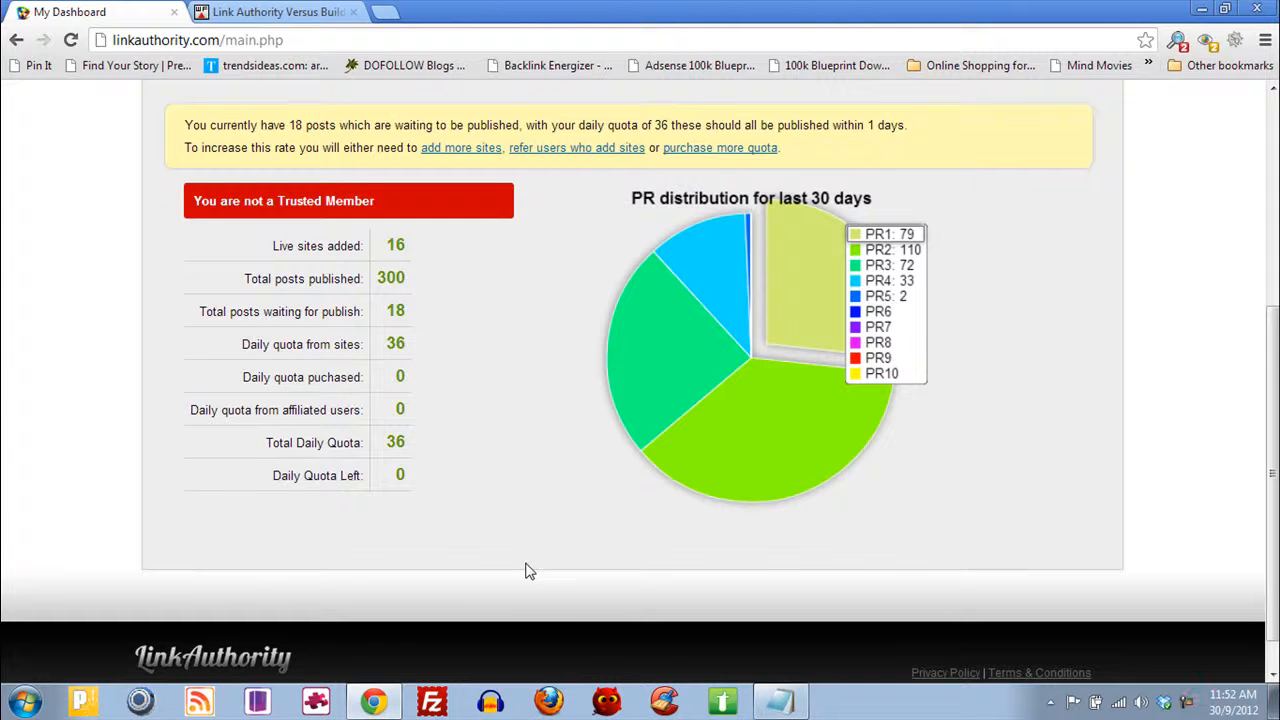
pyautogui.moveTo(398, 446); pyautogui.dragTo(420, 443)
pyautogui.click(463, 491)
pyautogui.scroll(4, 468, 497)
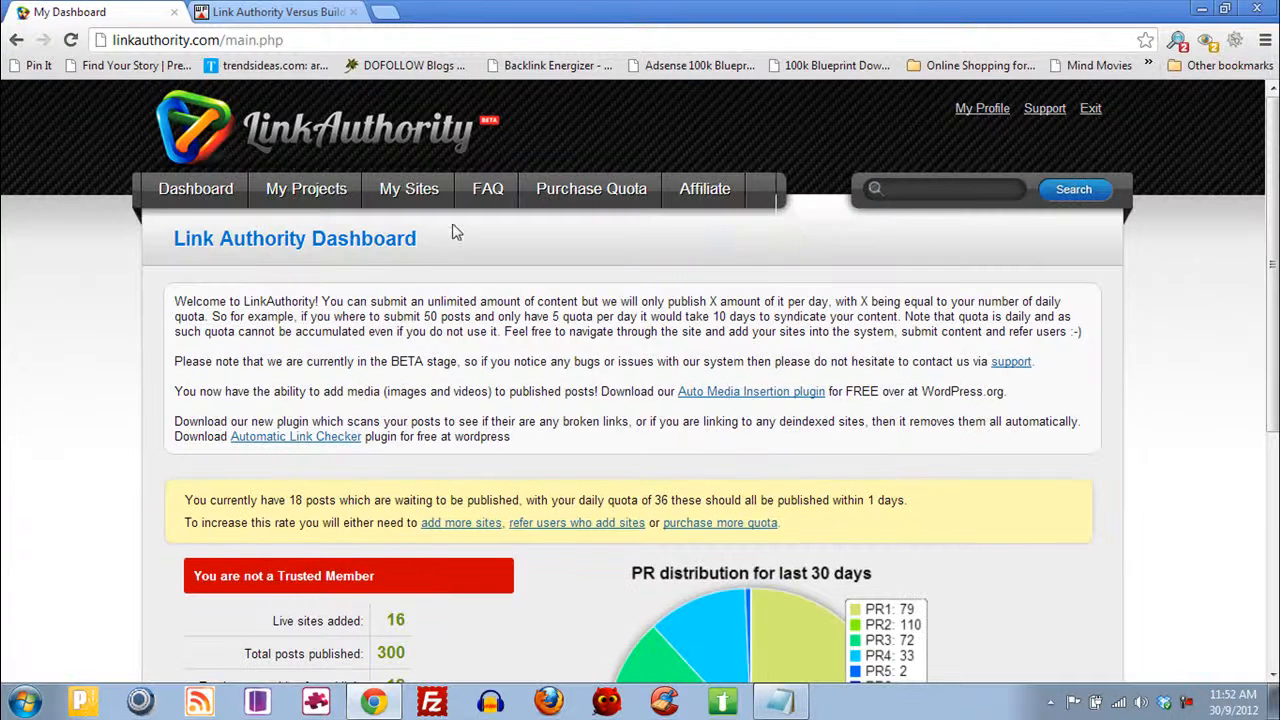
# Open the My Sites list and review each site's status, PR and daily quota earned
pyautogui.click(409, 188)
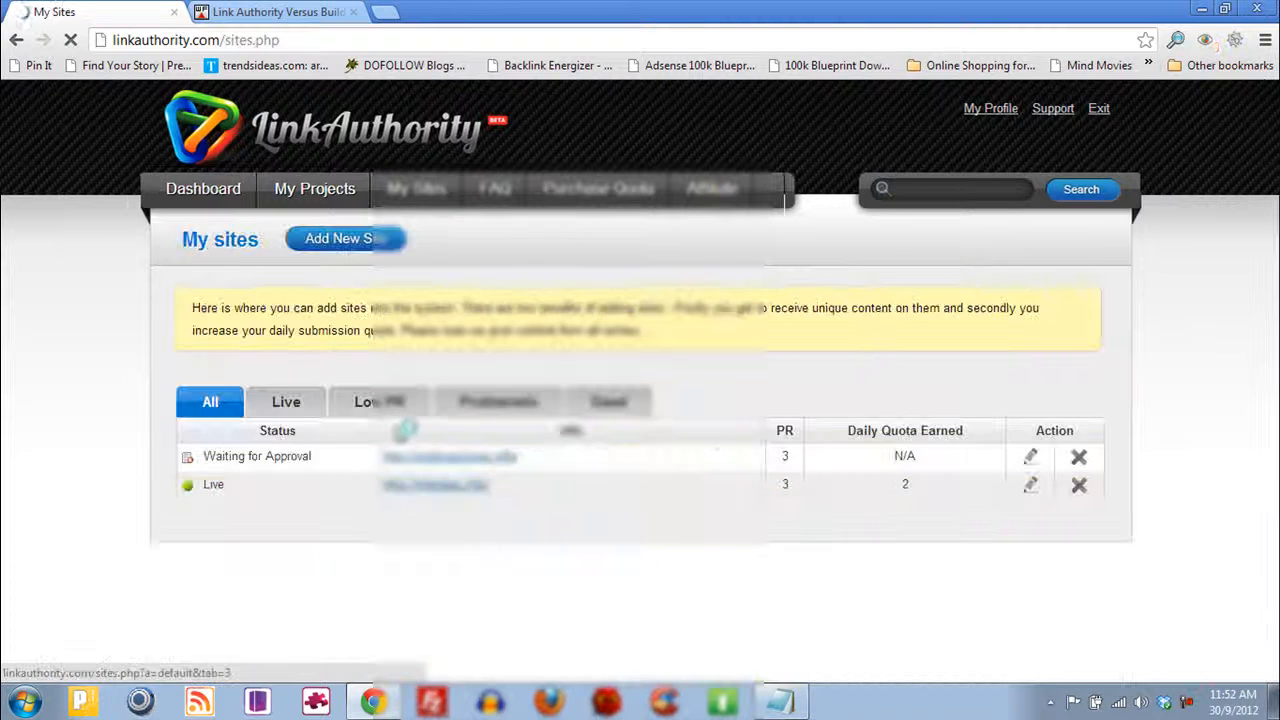
pyautogui.scroll(-3, 555, 465)
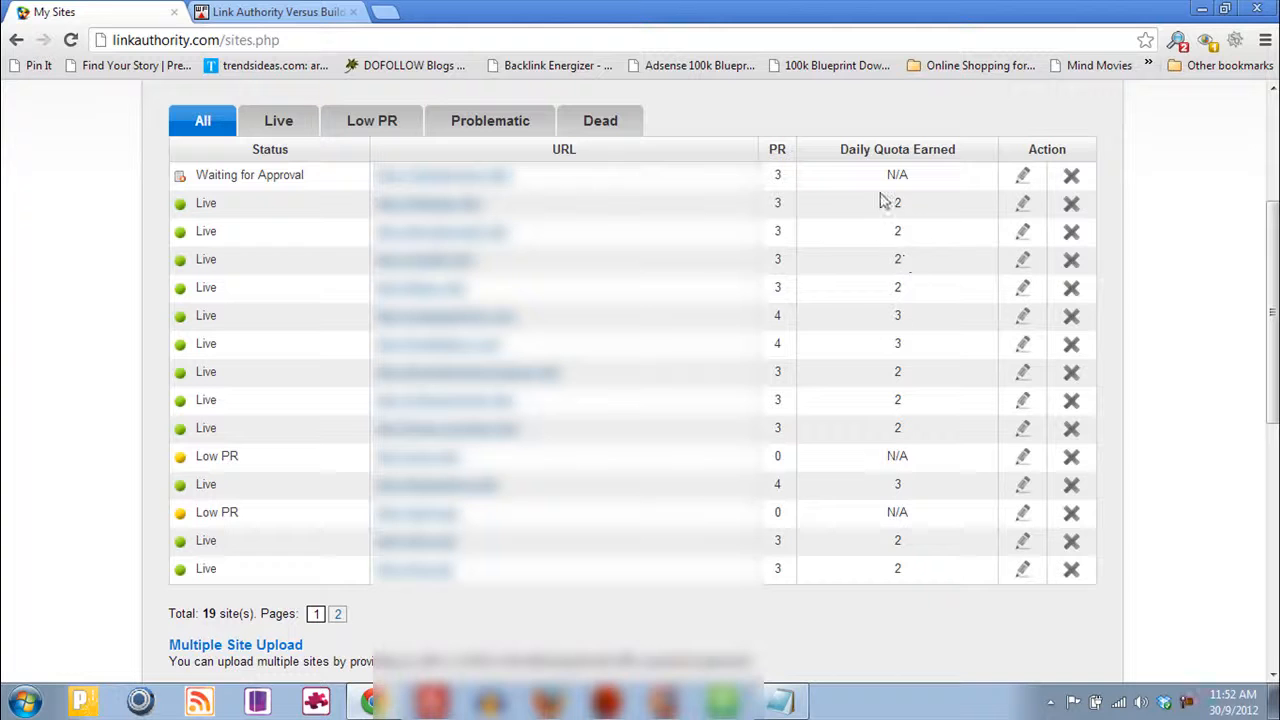
pyautogui.scroll(1, 785, 240)
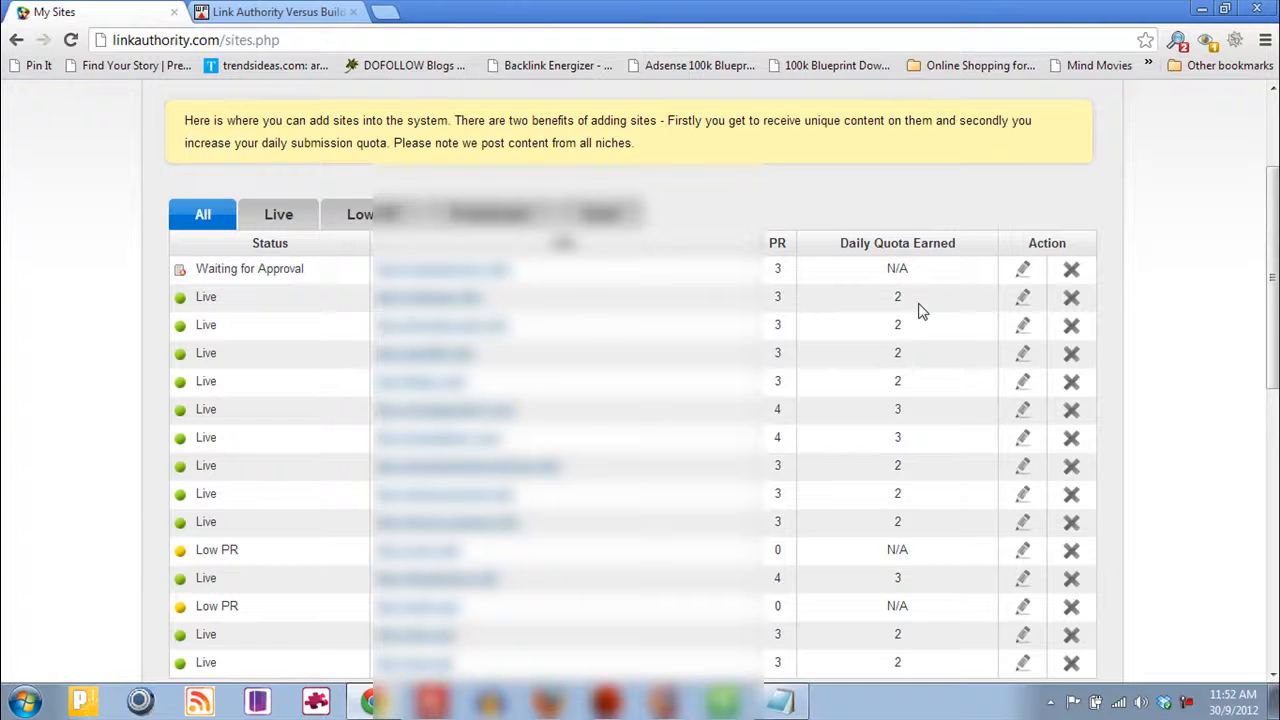
pyautogui.scroll(-1, 922, 311)
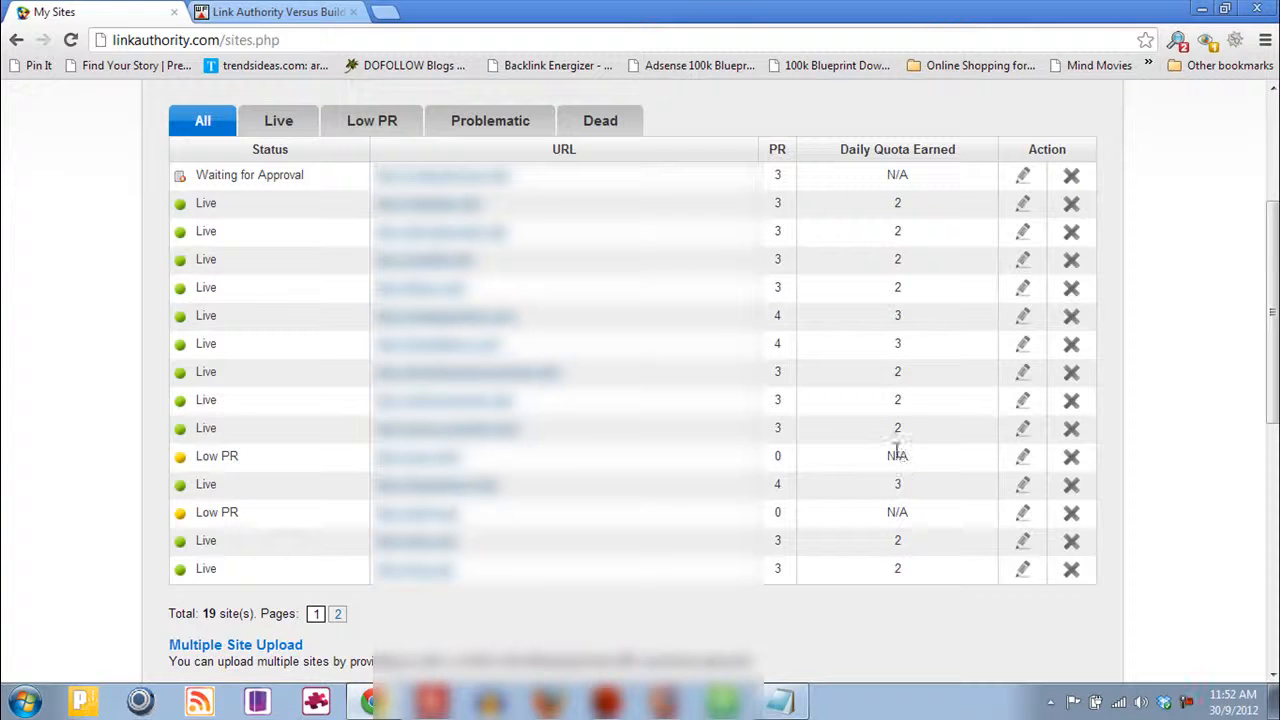
pyautogui.scroll(1, 577, 525)
pyautogui.scroll(2, 577, 525)
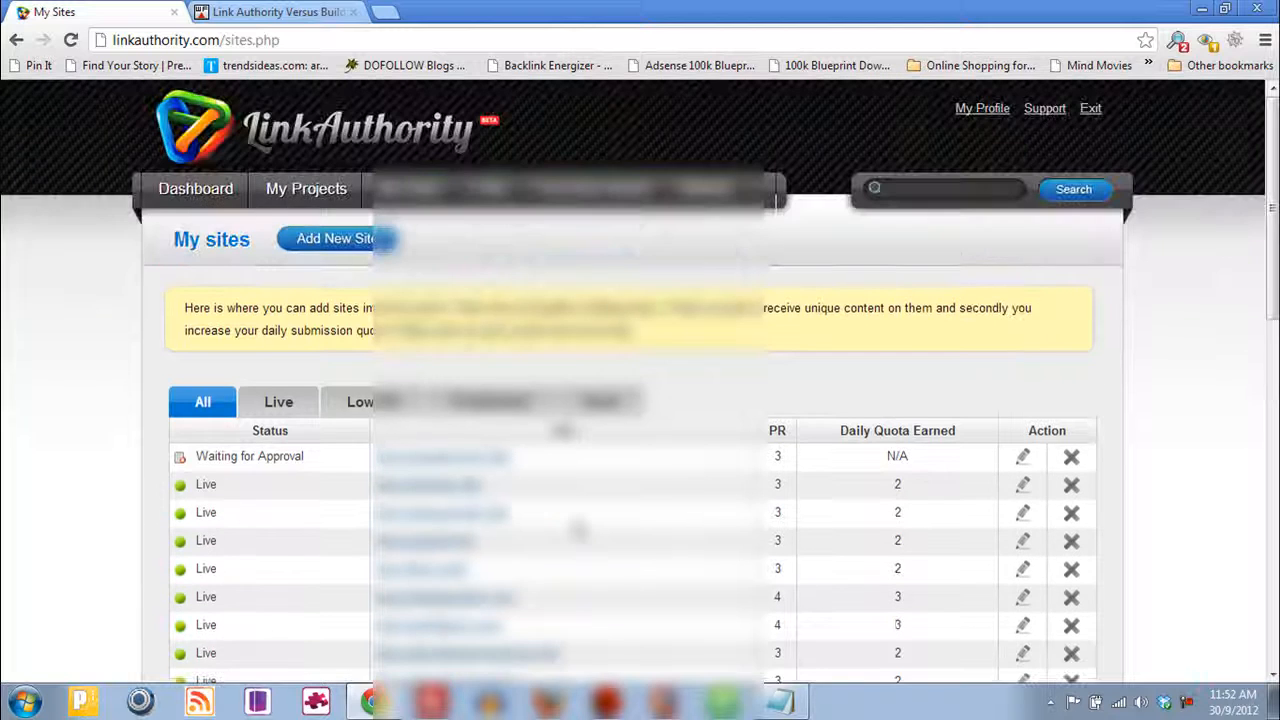
pyautogui.scroll(-1, 287, 479)
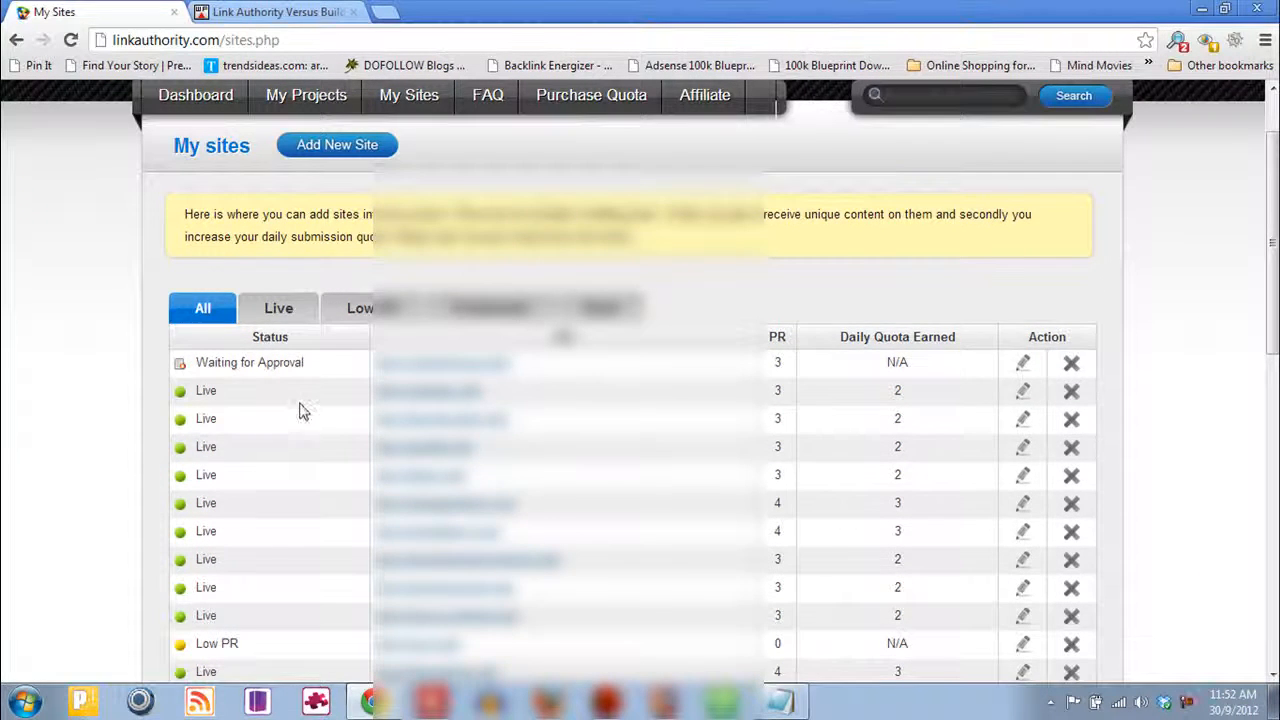
# Open the Add a Site form and review its fields and the requirements for submitted blogs
pyautogui.scroll(1, 306, 410)
pyautogui.click(385, 242)
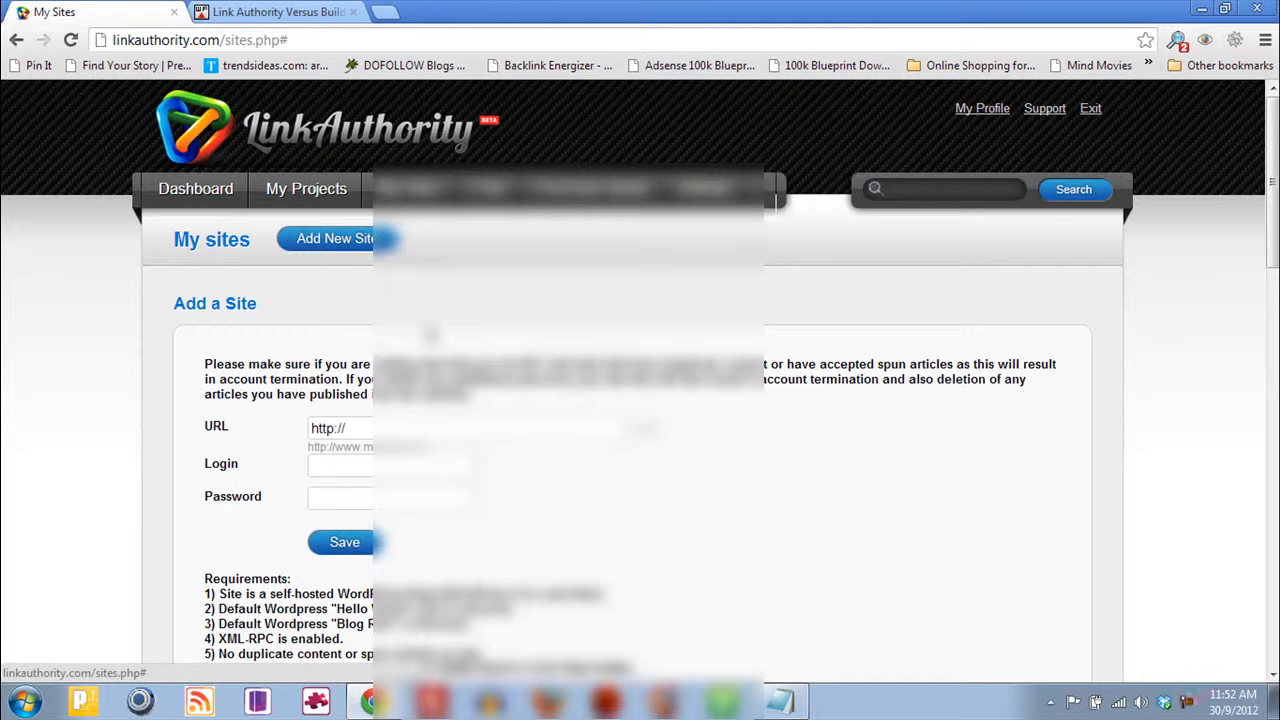
pyautogui.scroll(-1, 462, 428)
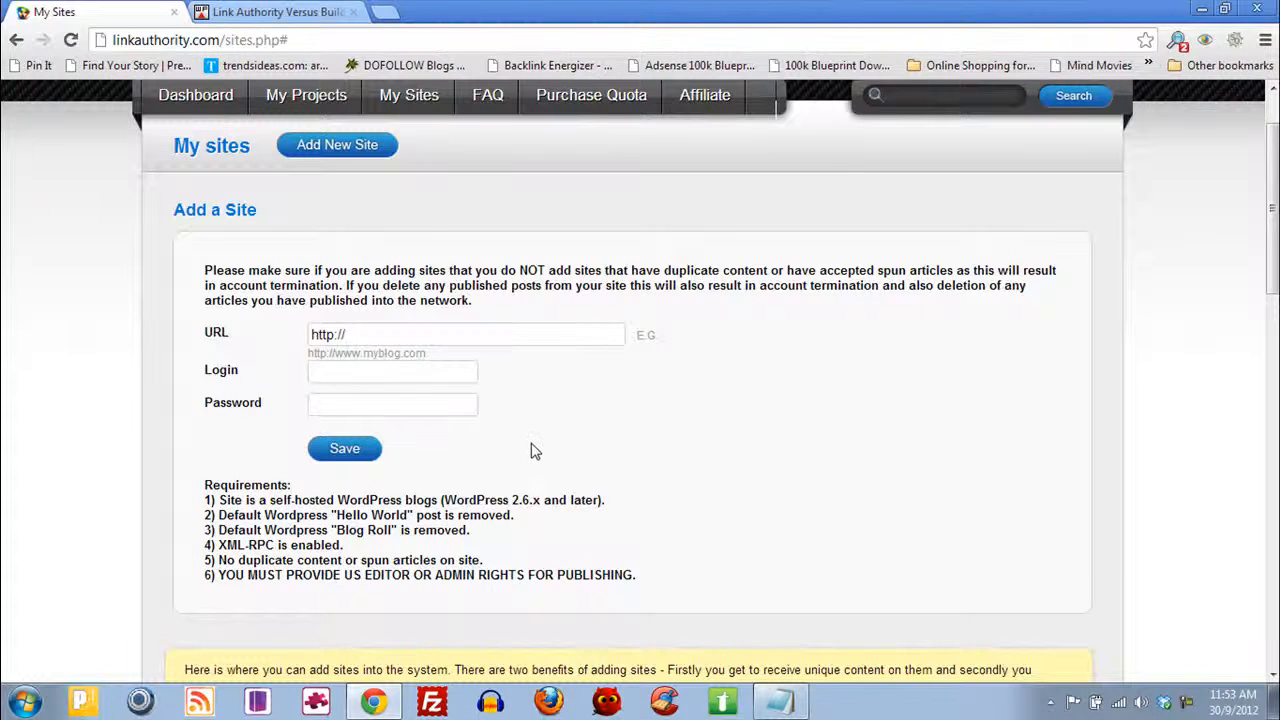
pyautogui.scroll(-2, 530, 450)
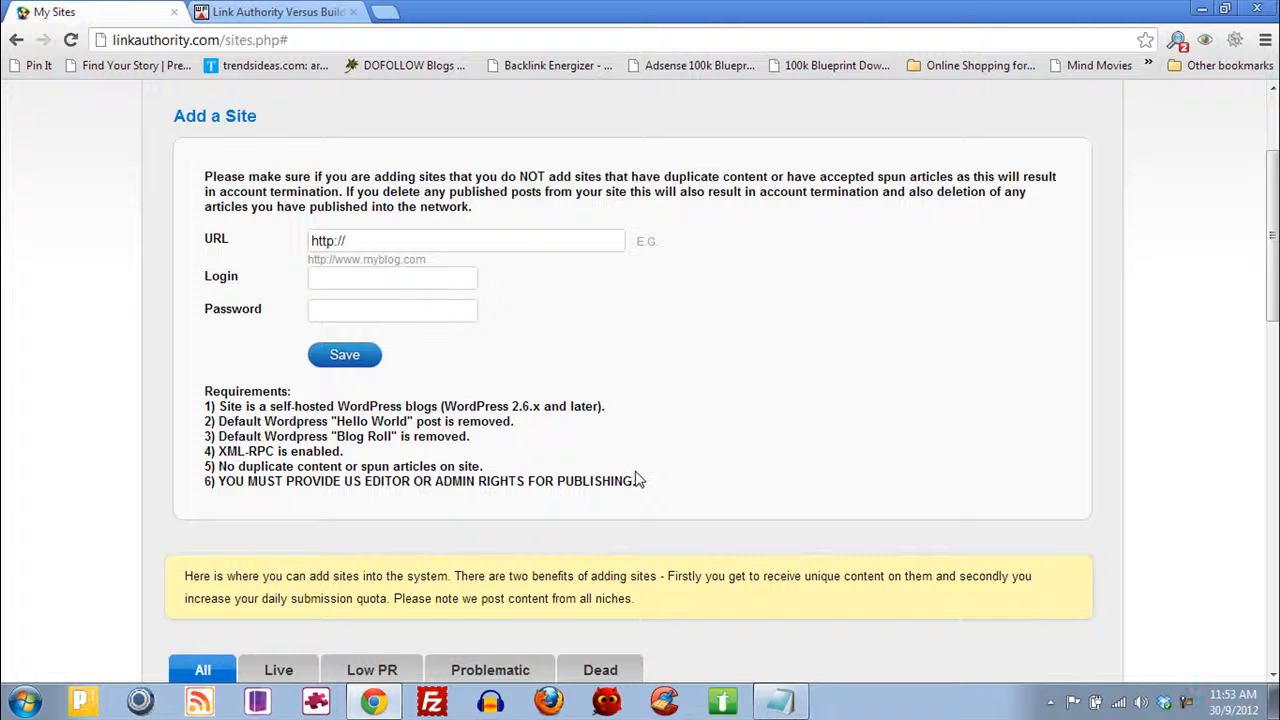
pyautogui.scroll(1, 600, 485)
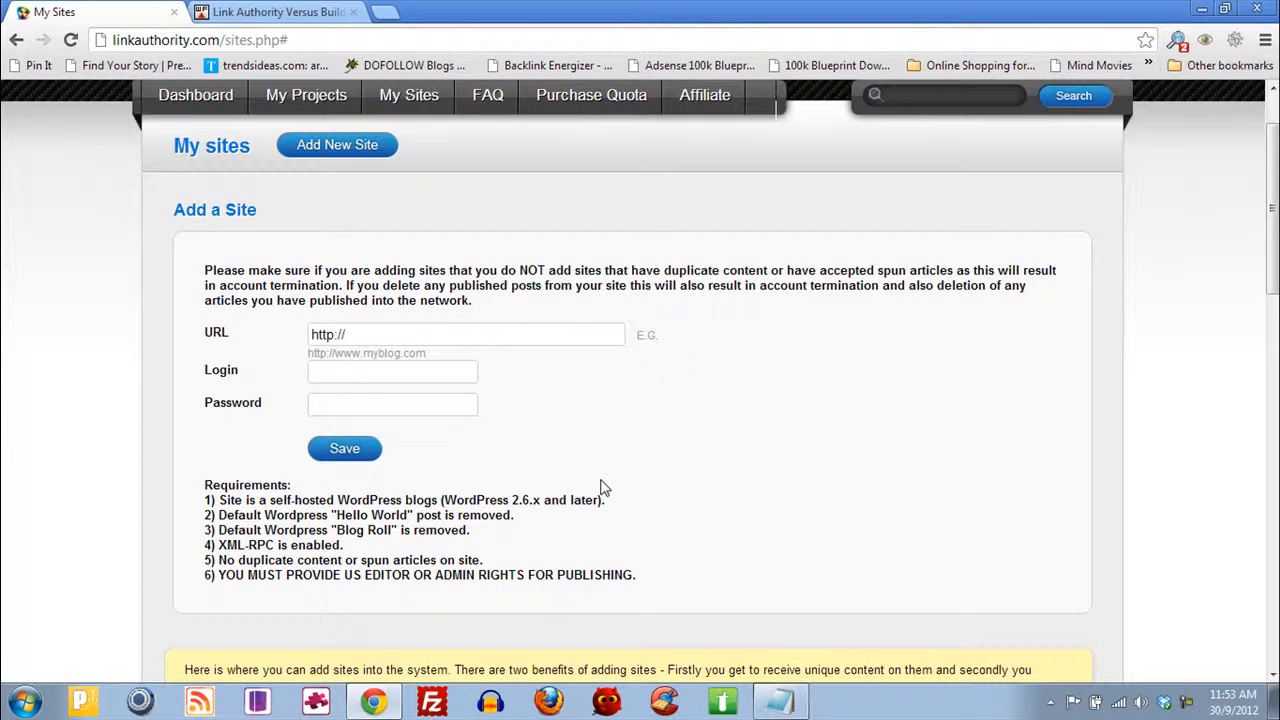
pyautogui.scroll(1, 480, 443)
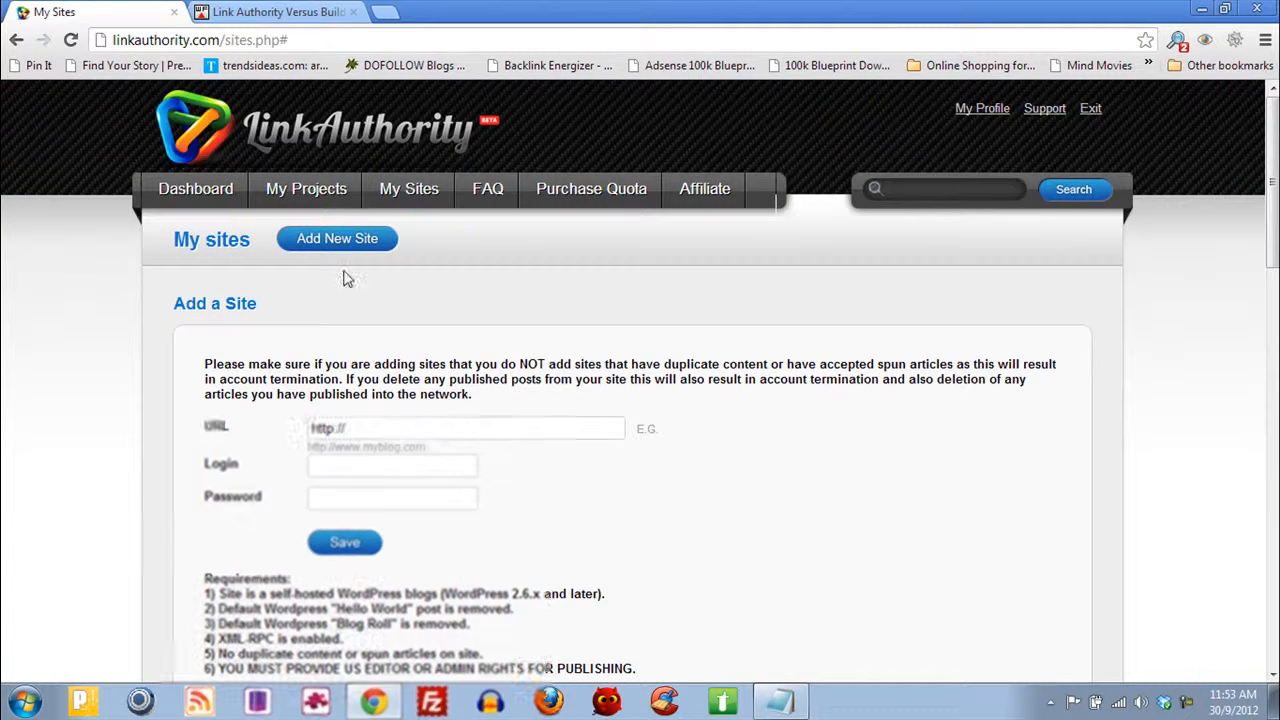
# Open the Har Vokse project from My Projects and list its rejected posts
pyautogui.click(279, 193)
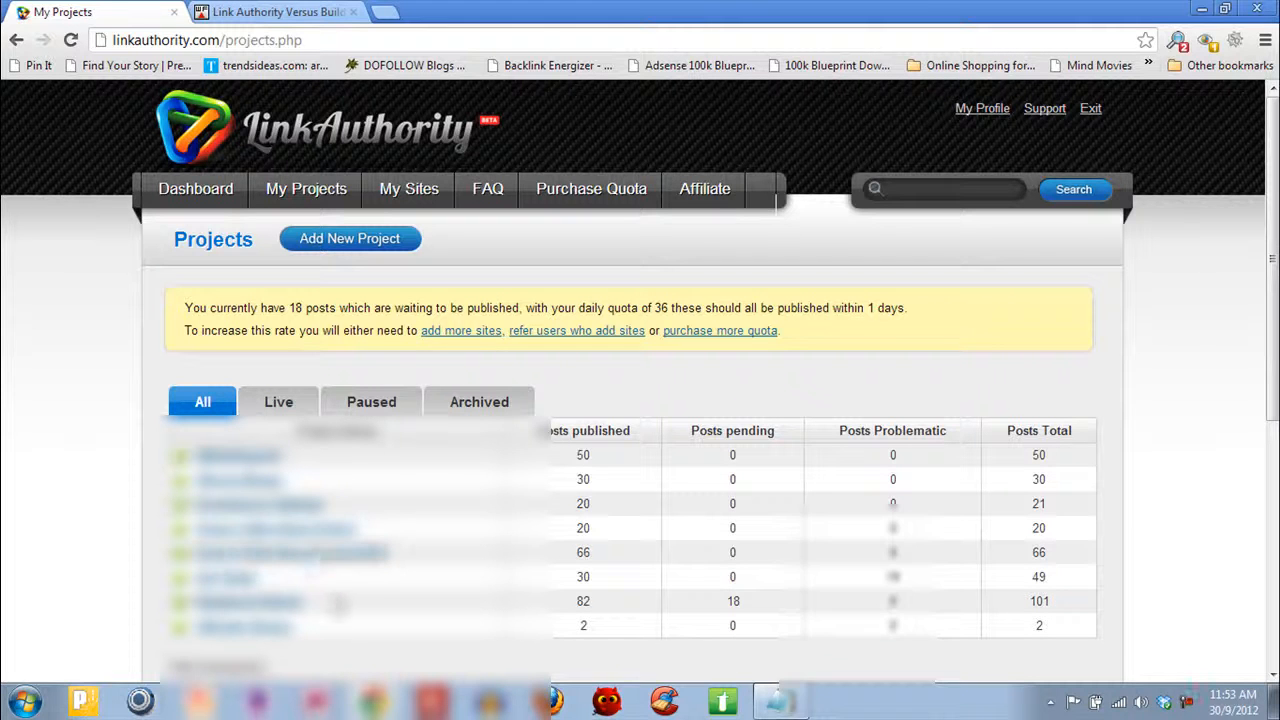
pyautogui.click(226, 579)
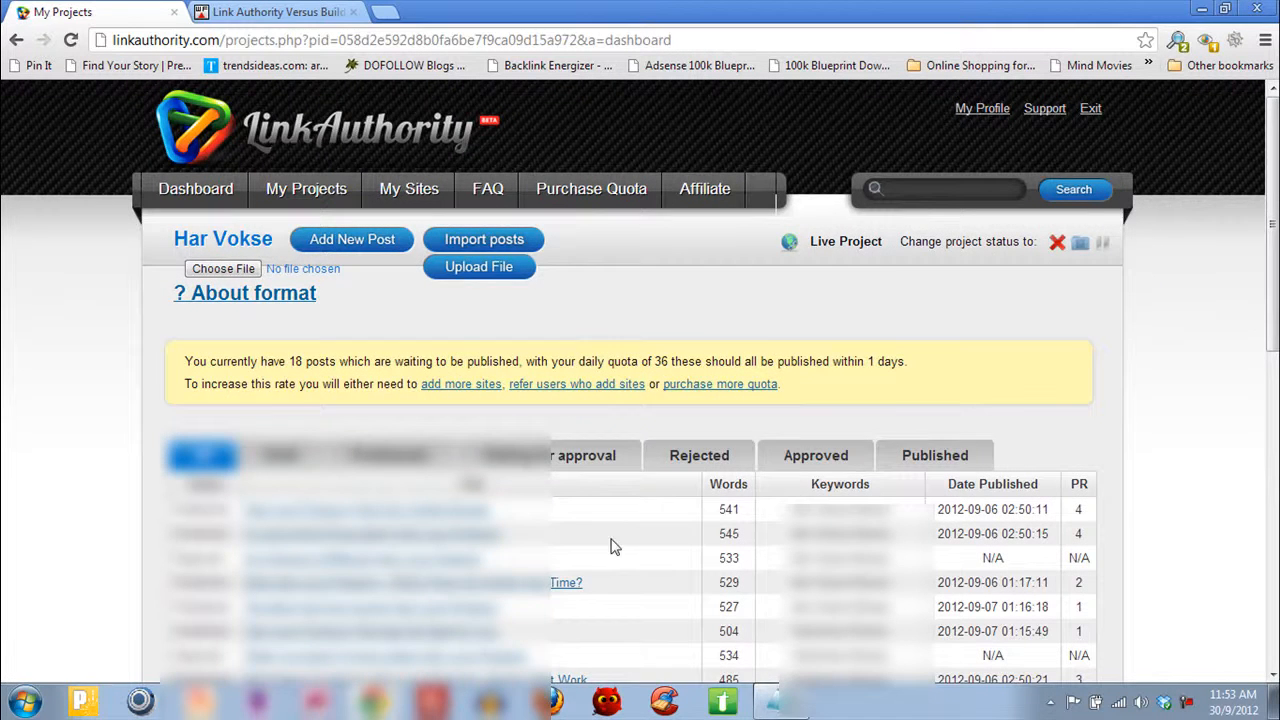
pyautogui.click(677, 466)
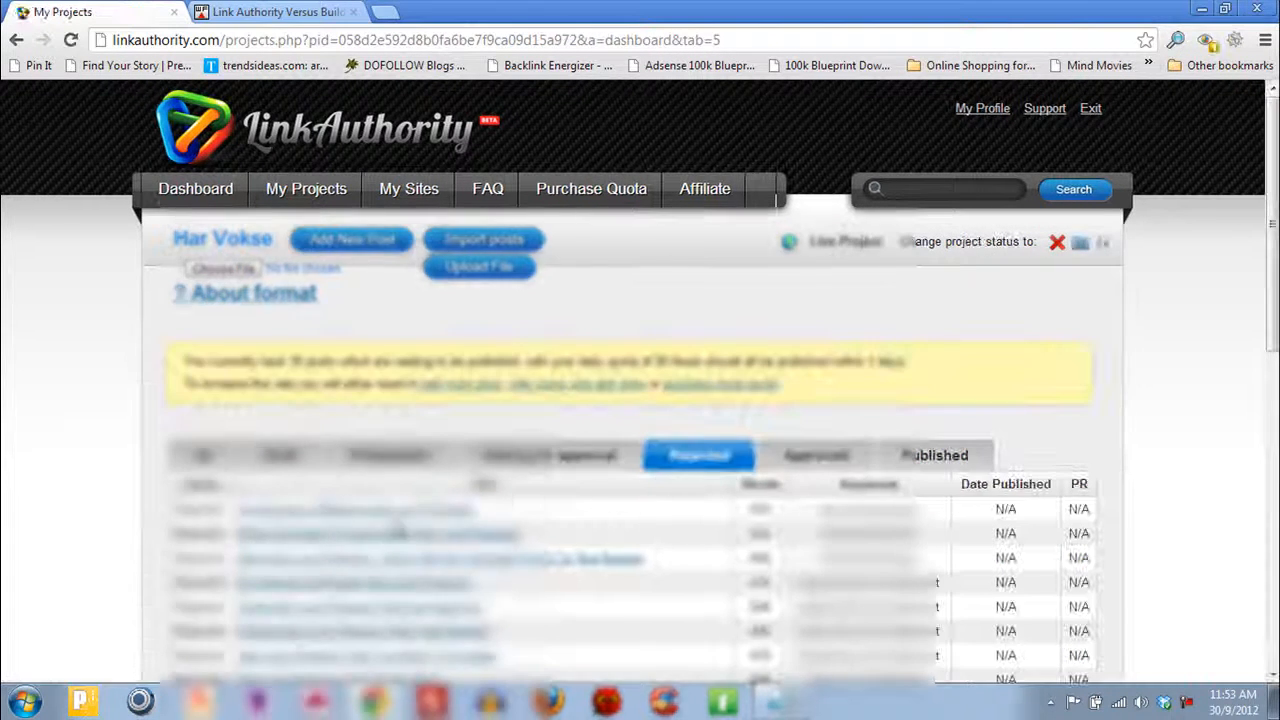
# Open the first rejected post and review its rejection comment and the submission rules
pyautogui.click(410, 515)
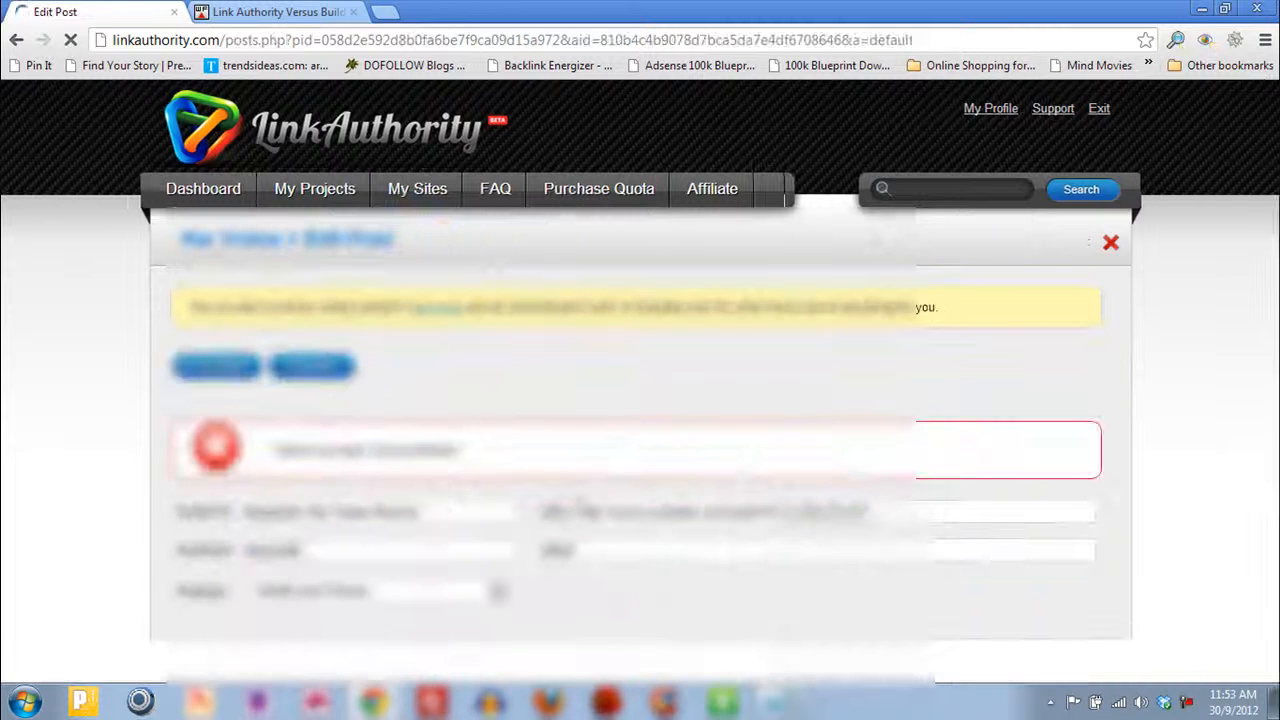
pyautogui.scroll(-1, 689, 429)
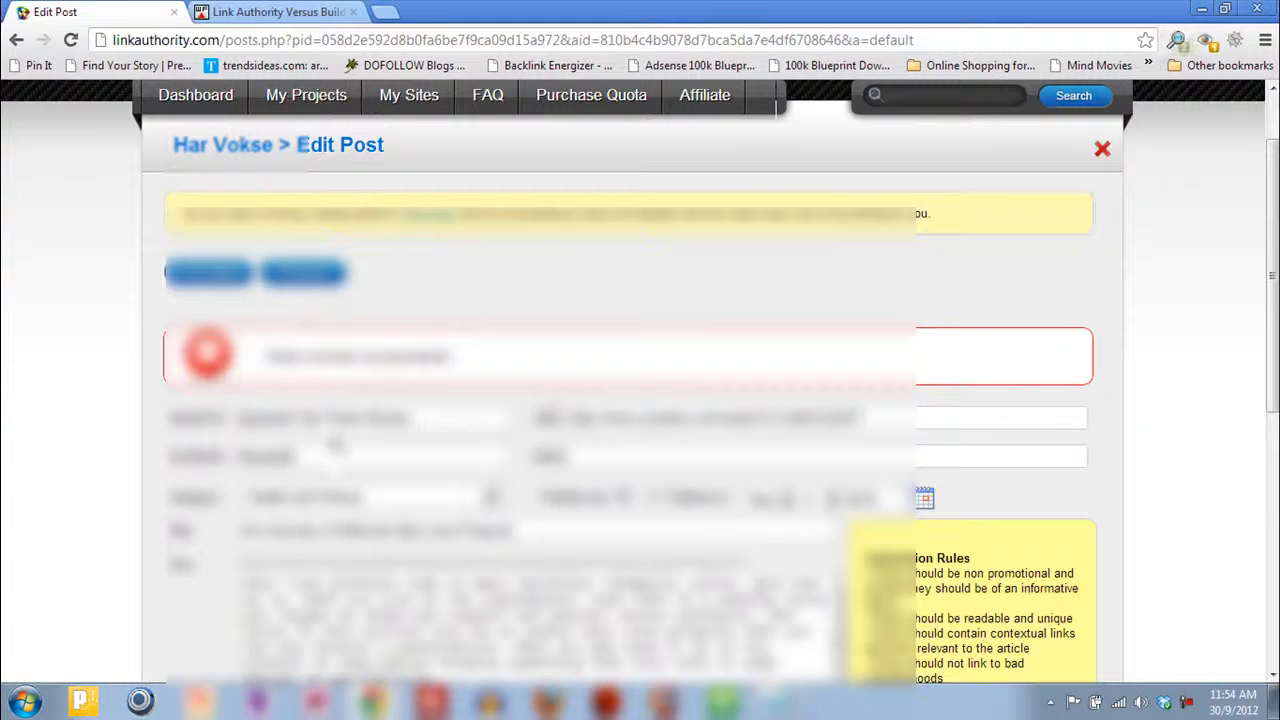
pyautogui.scroll(-2, 440, 372)
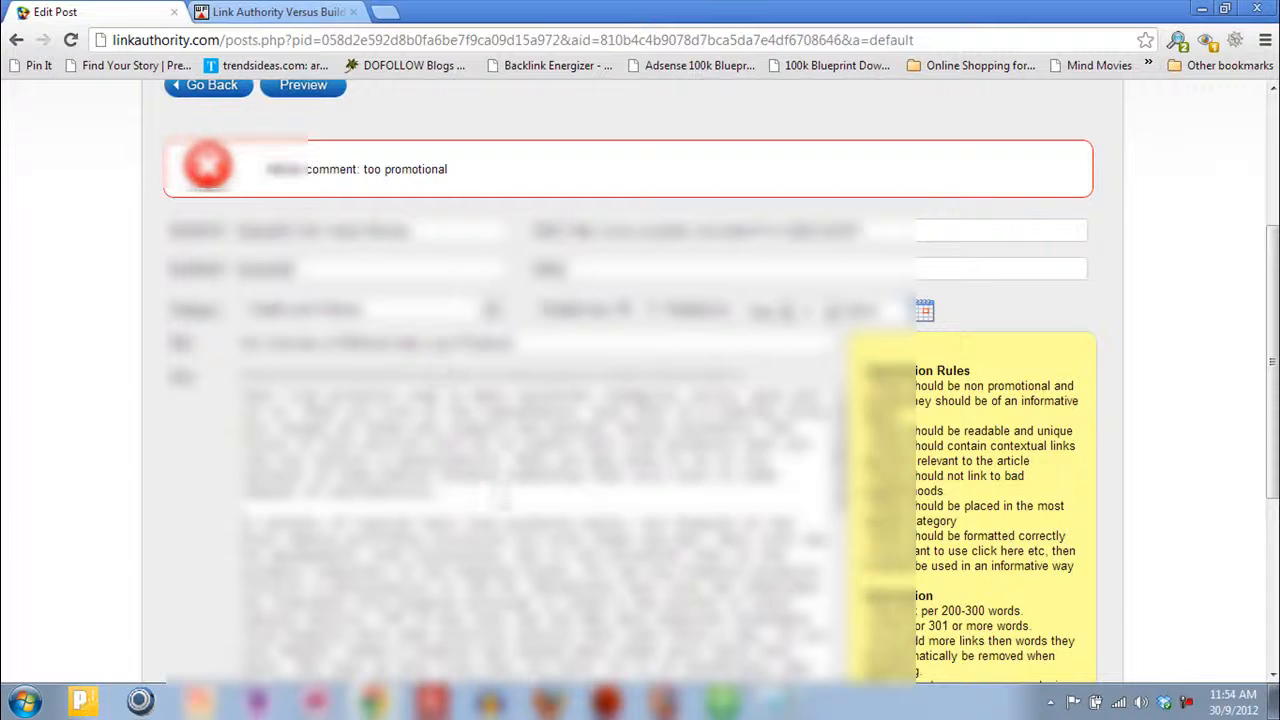
pyautogui.scroll(3, 540, 496)
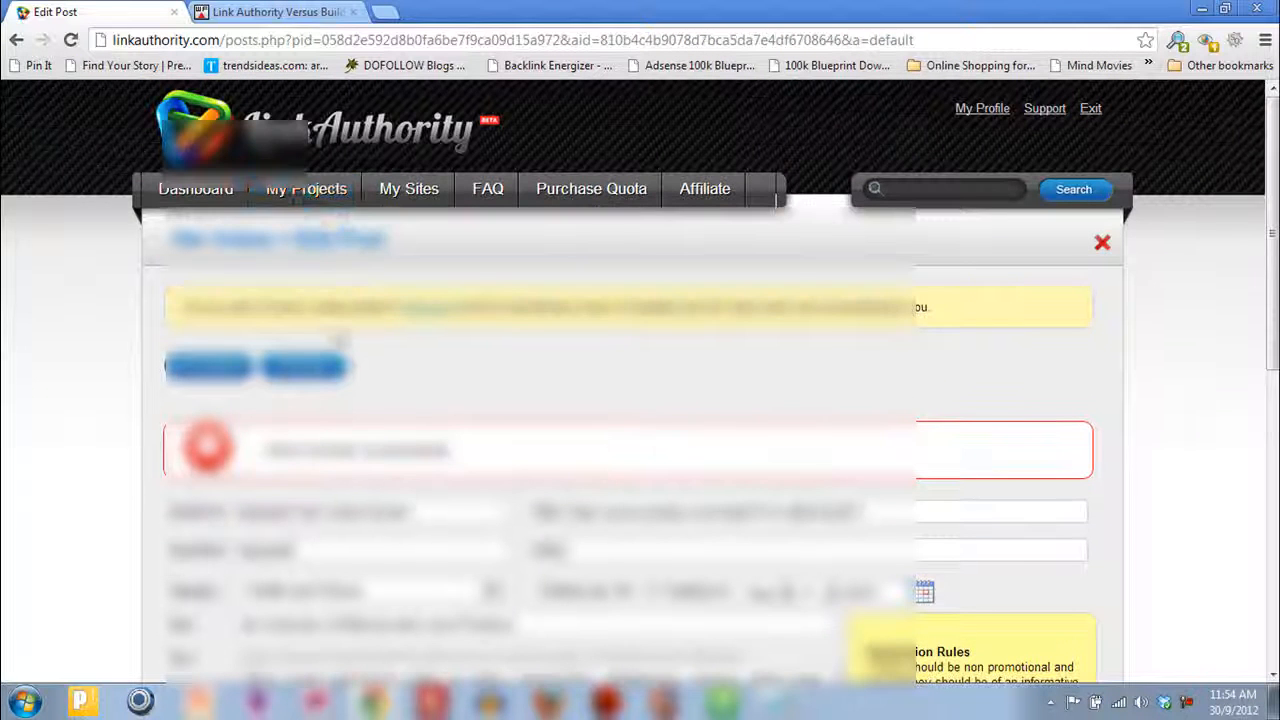
# Return to My Projects, open the first project in the list and start a new post in it
pyautogui.click(275, 200)
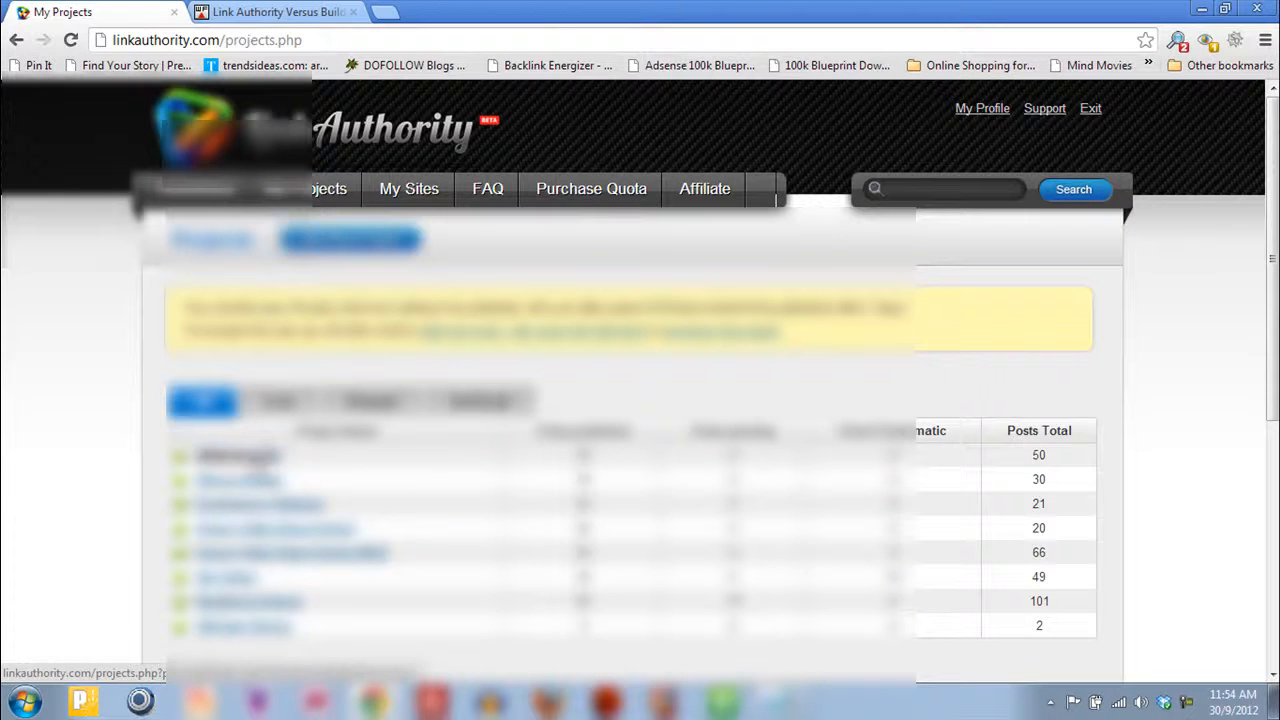
pyautogui.click(264, 458)
pyautogui.click(405, 268)
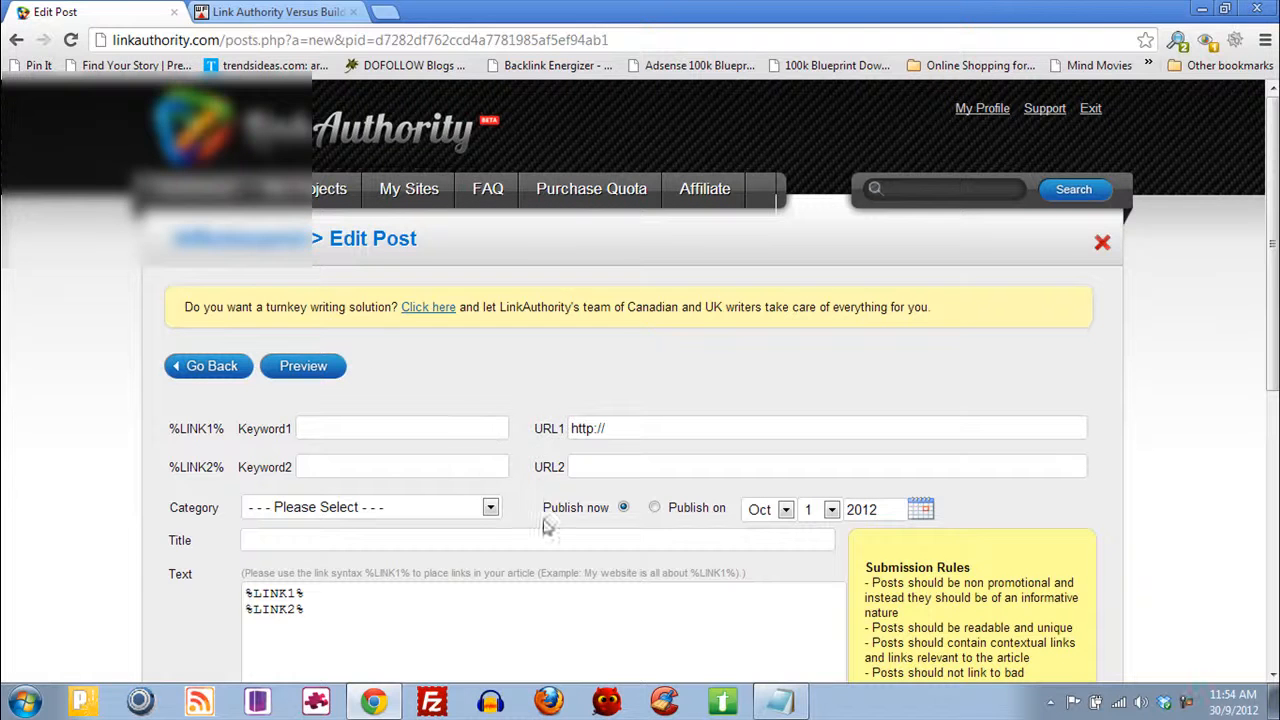
pyautogui.scroll(-1, 550, 515)
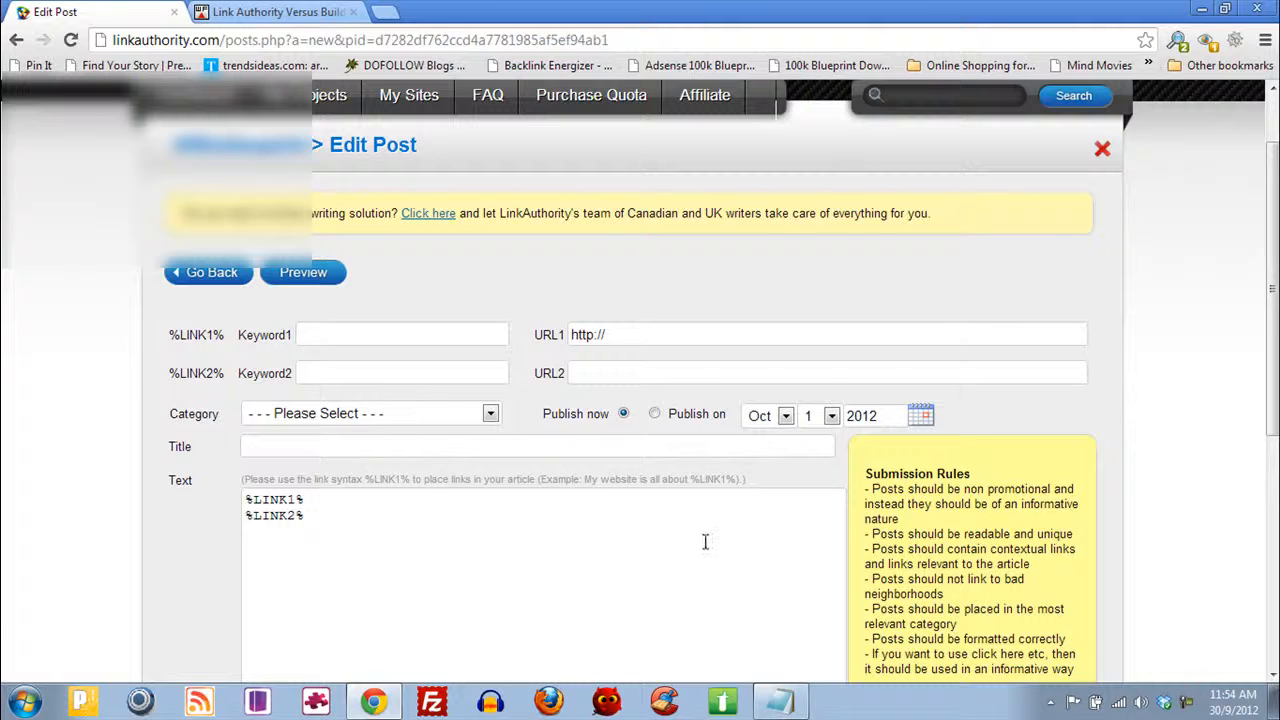
# Copy the whole article from socialsignals001.txt in Notepad and paste it over the placeholder links in the browser's new post text
pyautogui.click(795, 703)
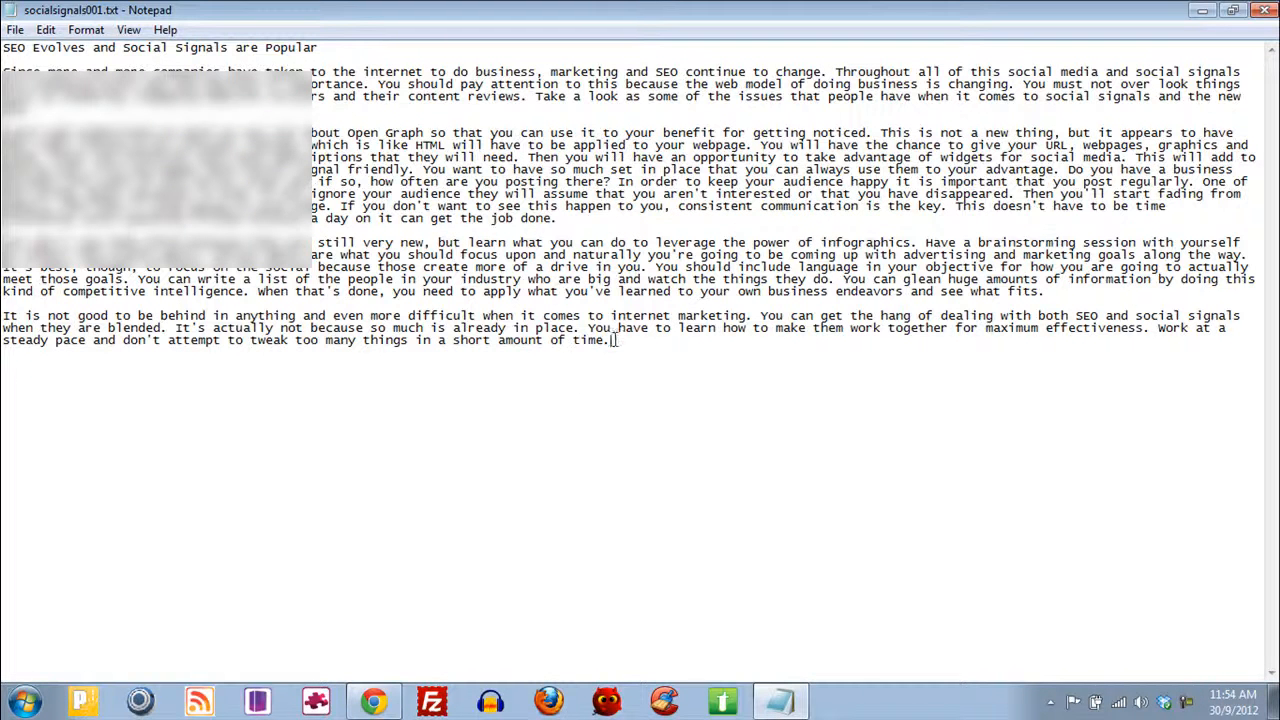
pyautogui.hotkey('ctrl', 'a')
pyautogui.hotkey('ctrl', 'c')
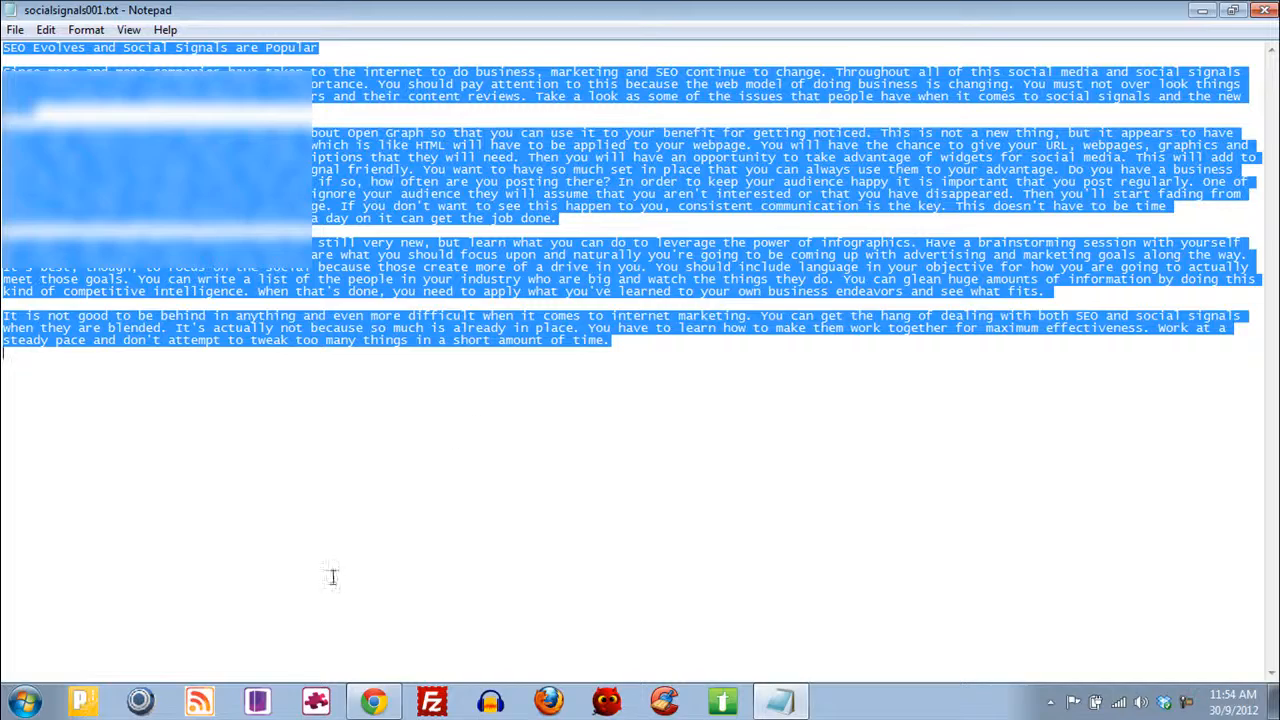
pyautogui.click(373, 703)
pyautogui.scroll(-1, 370, 500)
pyautogui.moveTo(359, 484); pyautogui.dragTo(289, 420)
pyautogui.hotkey('ctrl', 'a')
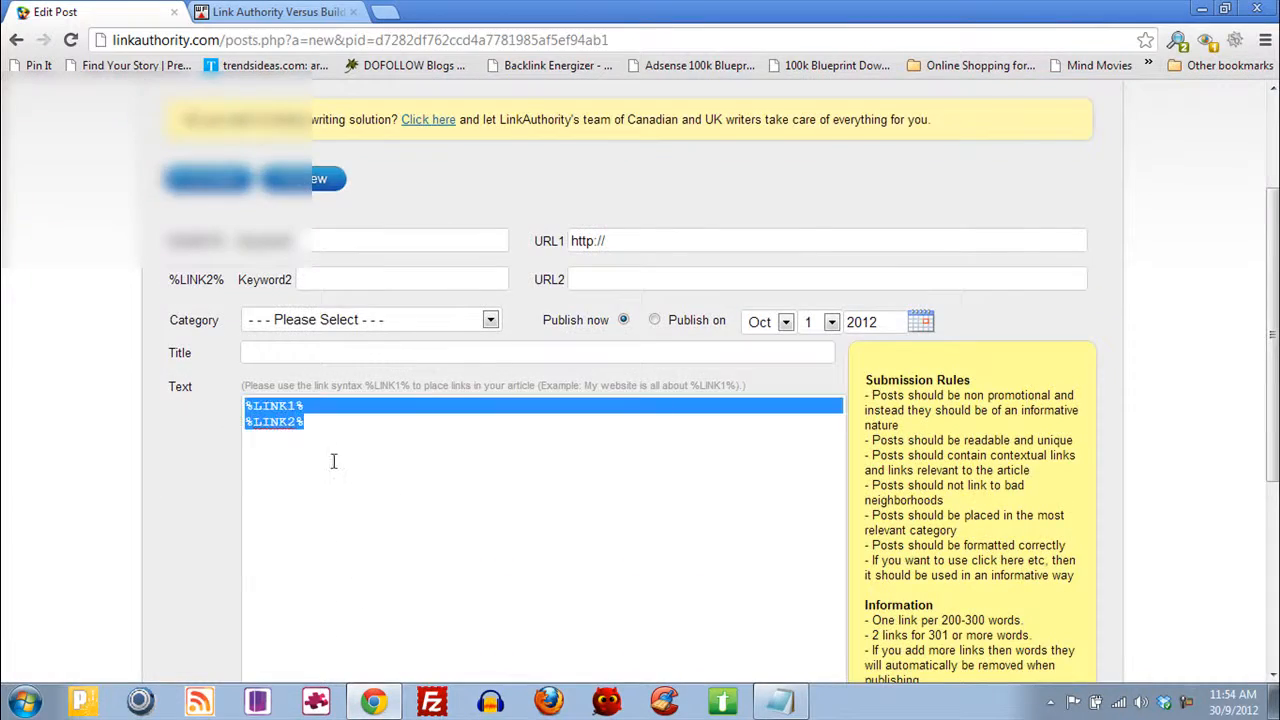
pyautogui.hotkey('ctrl', 'v')
# Move the headline "SEO Evolves and Social Signals are Popular" out of the article text and into the post's title
pyautogui.scroll(10, 603, 380)
pyautogui.moveTo(603, 362); pyautogui.dragTo(77, 349)
pyautogui.hotkey('ctrl', 'x')
pyautogui.click(271, 308)
pyautogui.hotkey('ctrl', 'v')
# Delete the surplus blank lines before the first paragraph, between the paragraphs and at the end of the article text
pyautogui.click(361, 424)
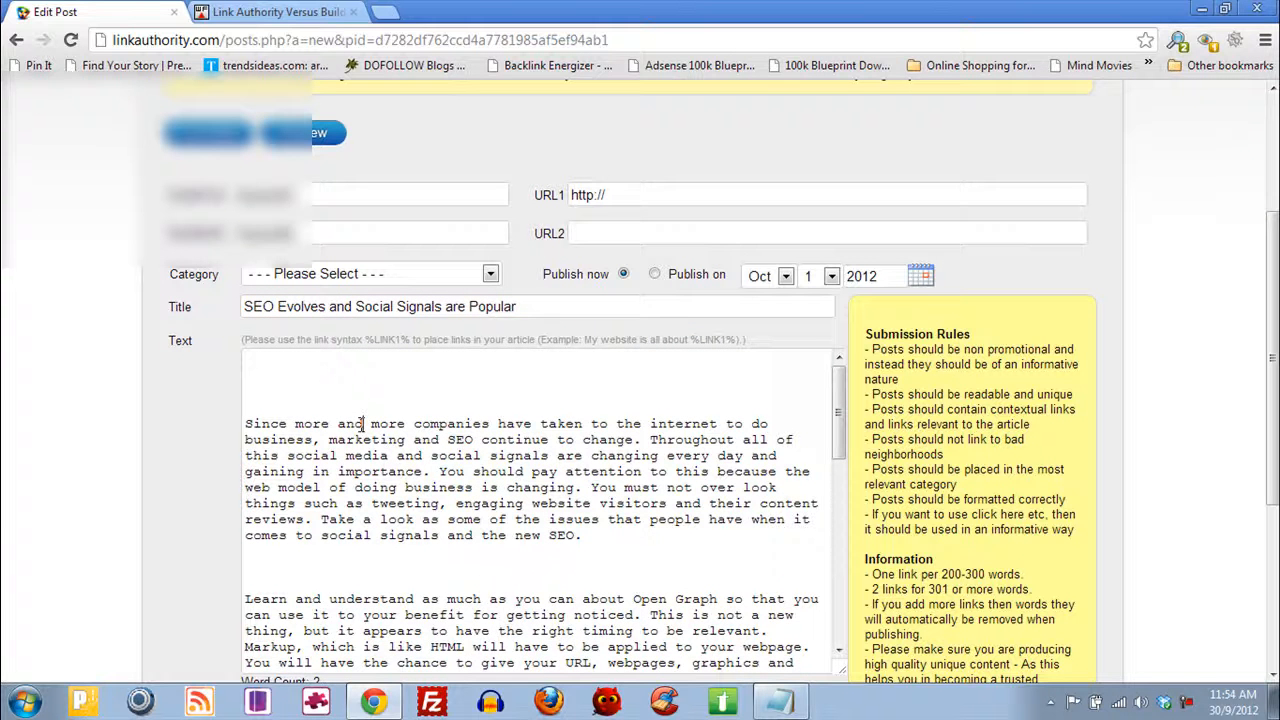
pyautogui.press('BackSpace')
pyautogui.press('BackSpace')
pyautogui.press('BackSpace')
pyautogui.press('BackSpace')
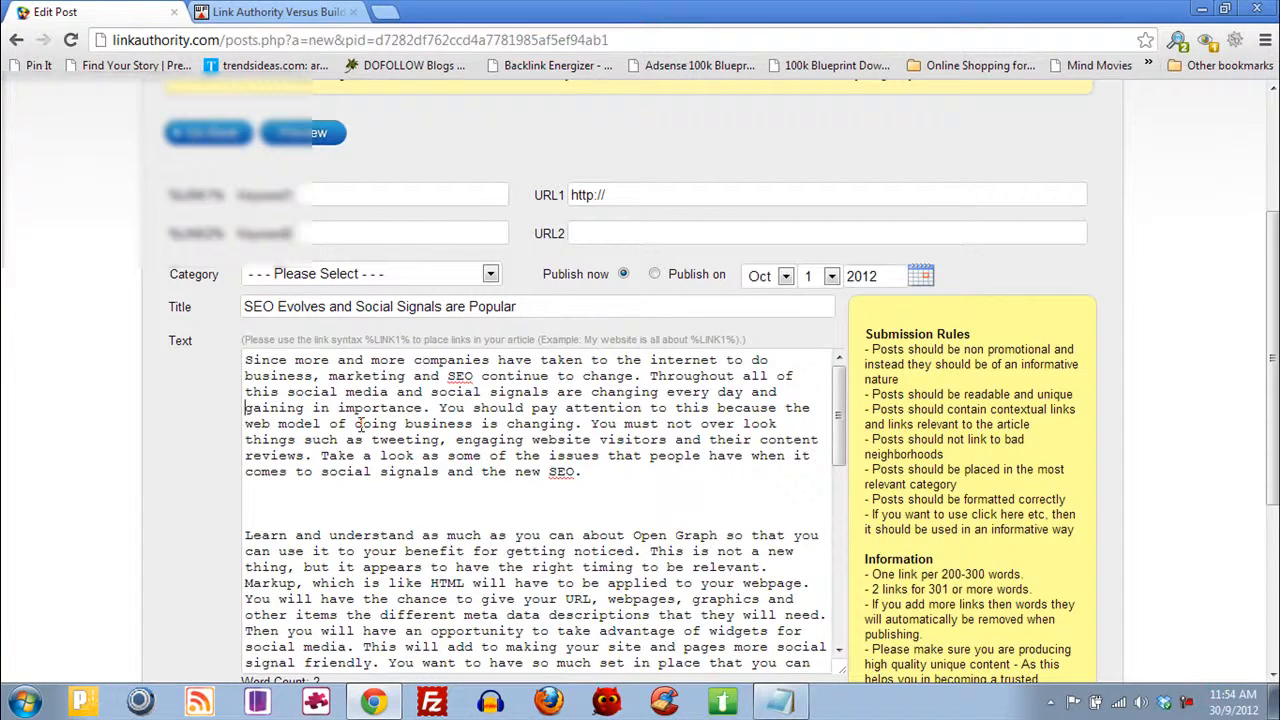
pyautogui.press('BackSpace')
pyautogui.press('BackSpace')
pyautogui.scroll(-3, 361, 424)
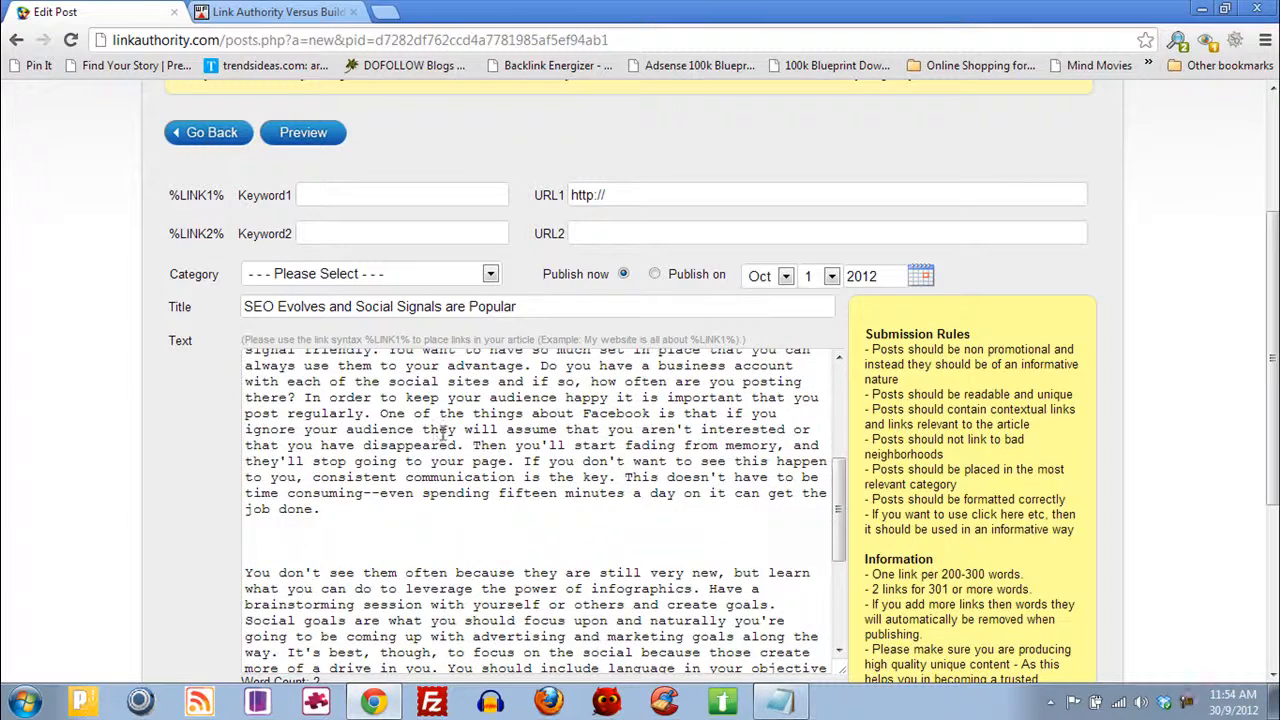
pyautogui.press('BackSpace')
pyautogui.press('BackSpace')
pyautogui.scroll(-2, 452, 416)
pyautogui.click(391, 561)
pyautogui.press('BackSpace')
pyautogui.press('BackSpace')
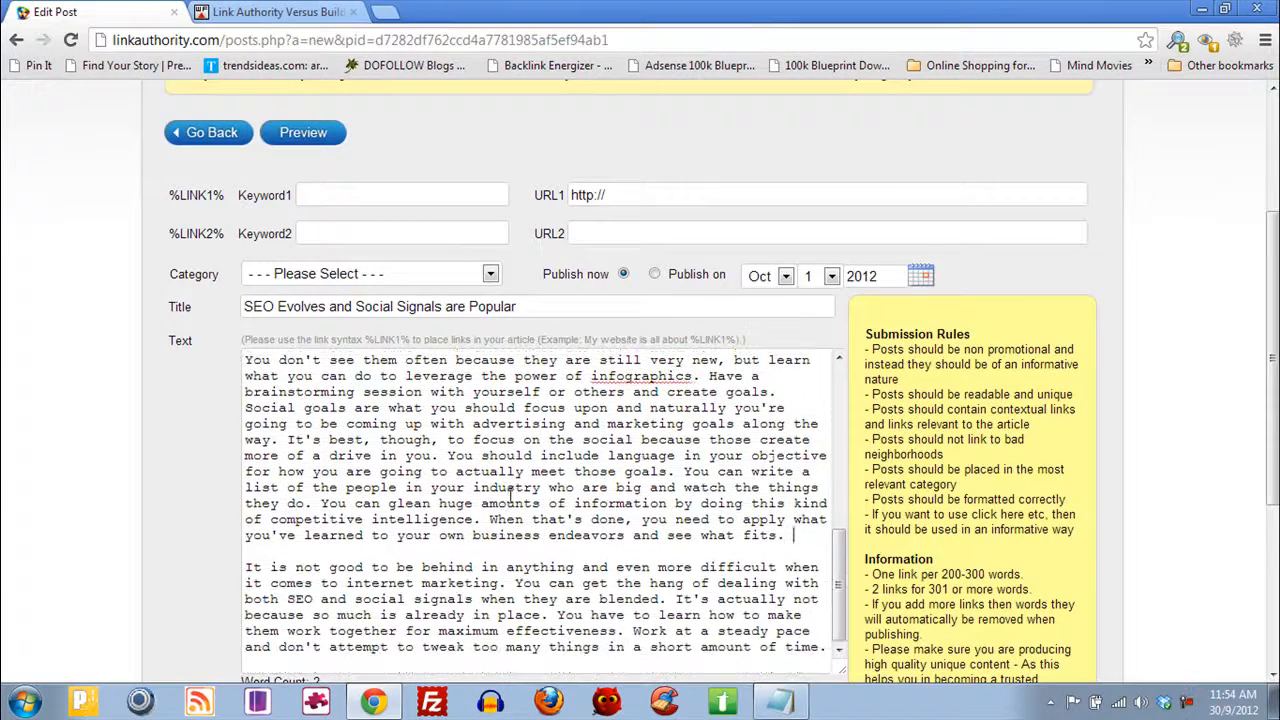
pyautogui.scroll(-1, 511, 492)
pyautogui.click(414, 570)
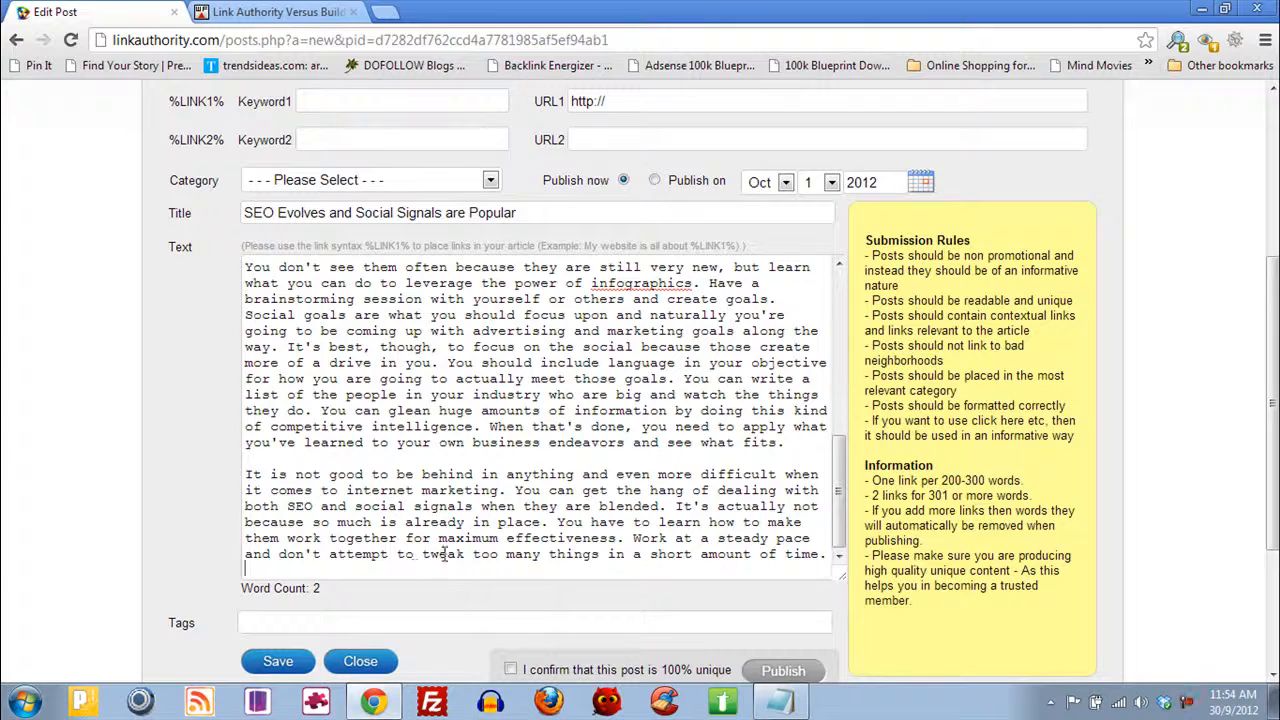
pyautogui.press('BackSpace')
pyautogui.scroll(6, 489, 487)
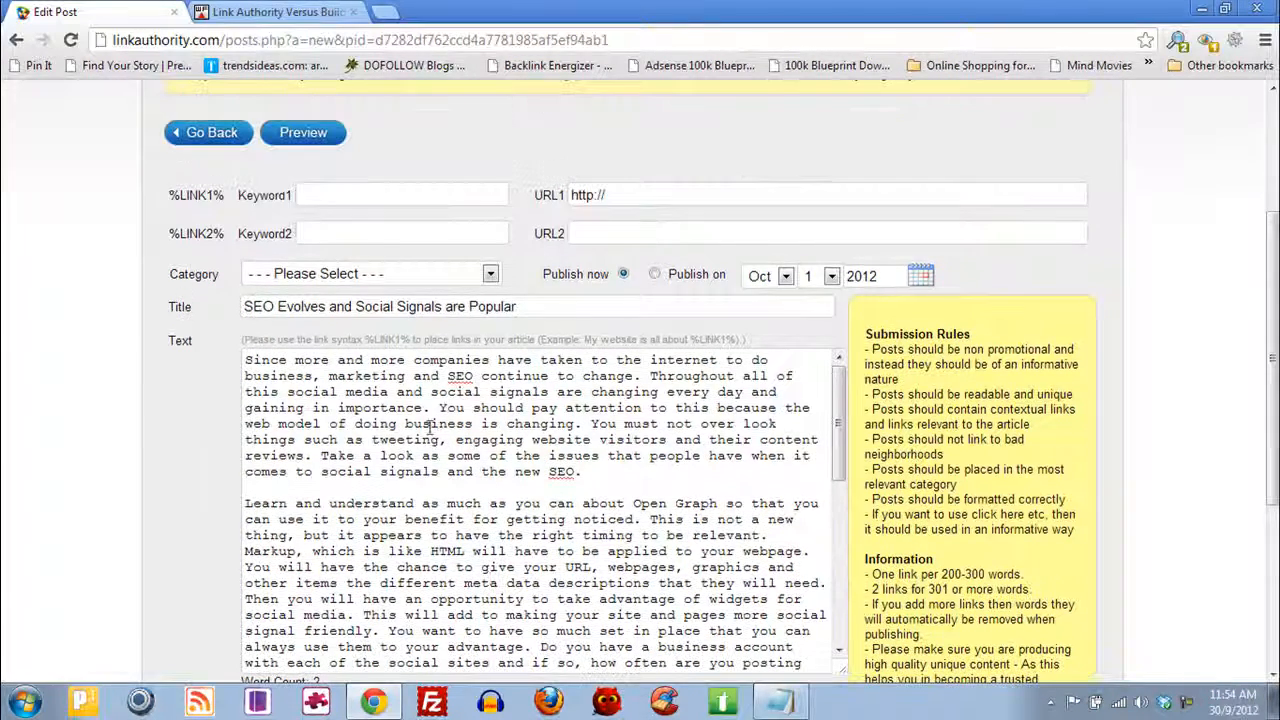
pyautogui.click(383, 196)
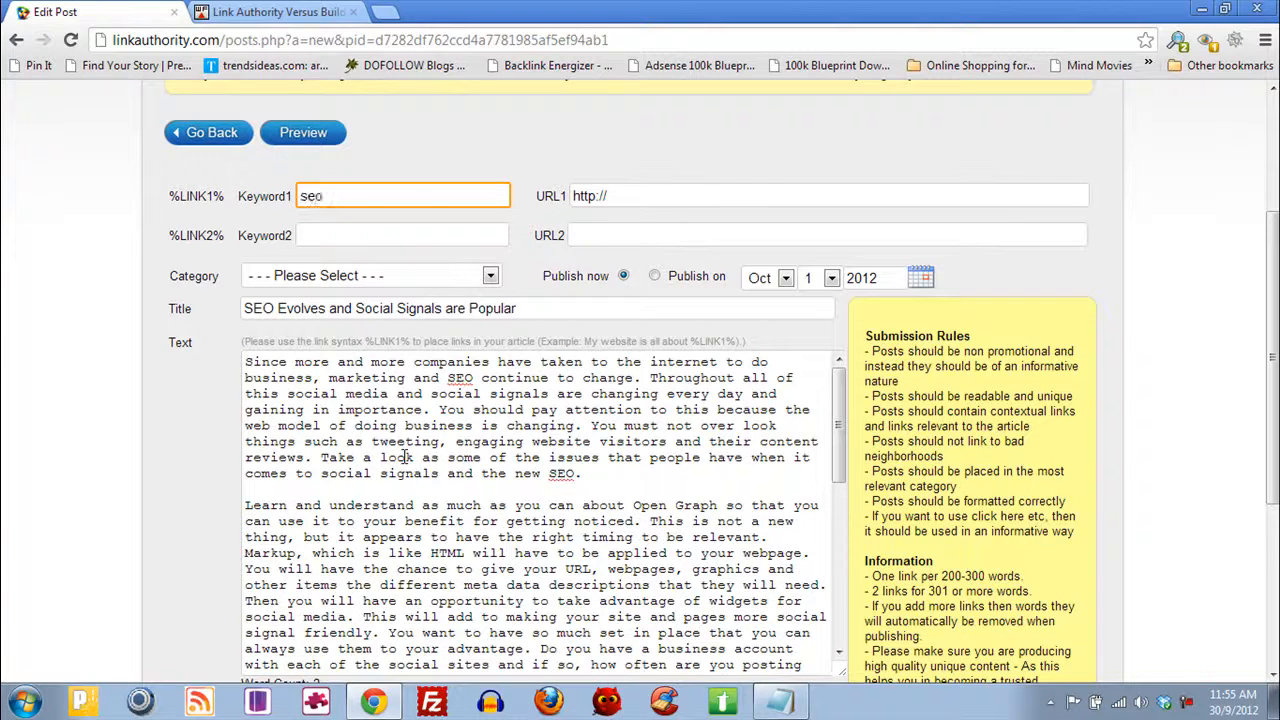
pyautogui.click(641, 194)
pyautogui.write('google.com')
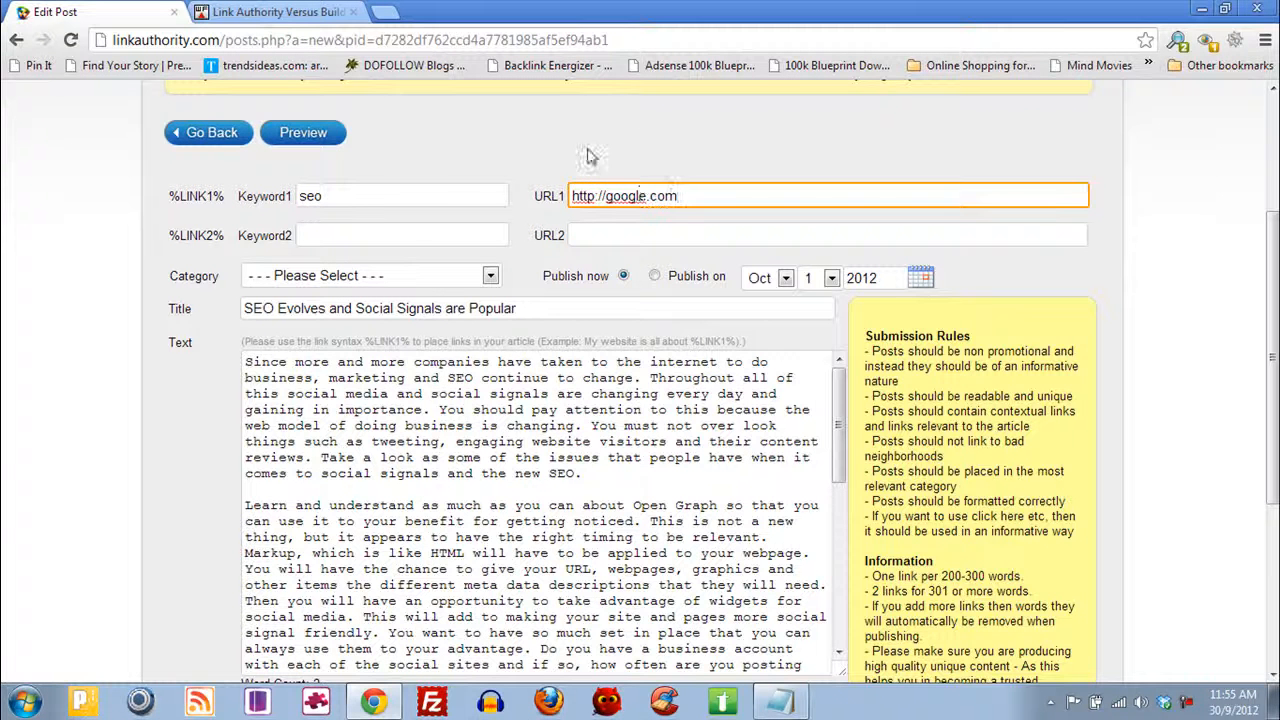
# Set the post's category to Online Business
pyautogui.click(390, 274)
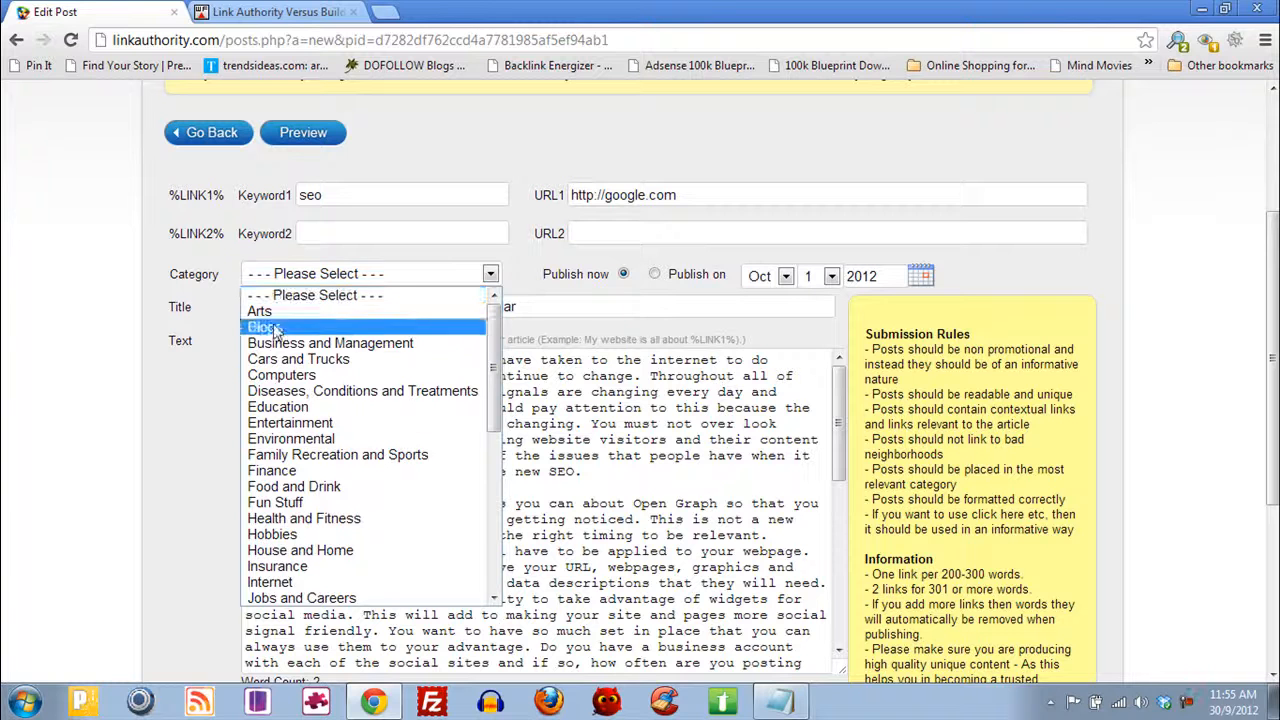
pyautogui.scroll(-6, 265, 345)
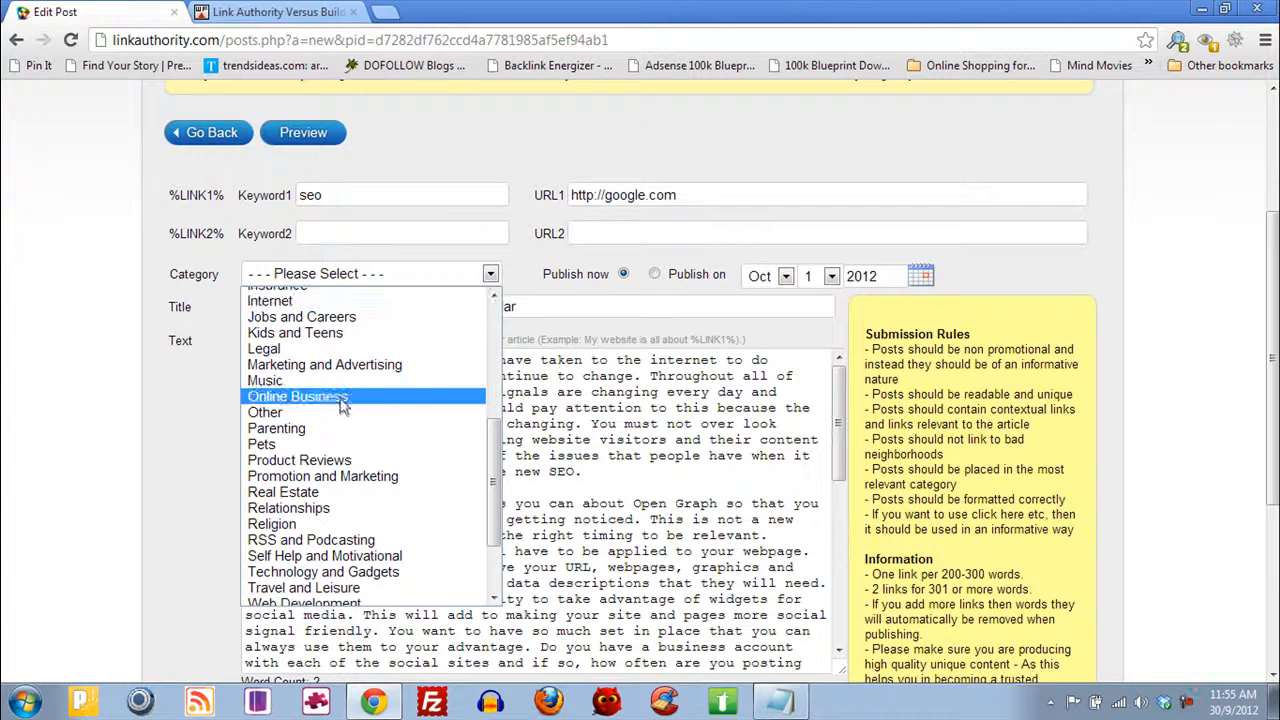
pyautogui.scroll(-3, 345, 410)
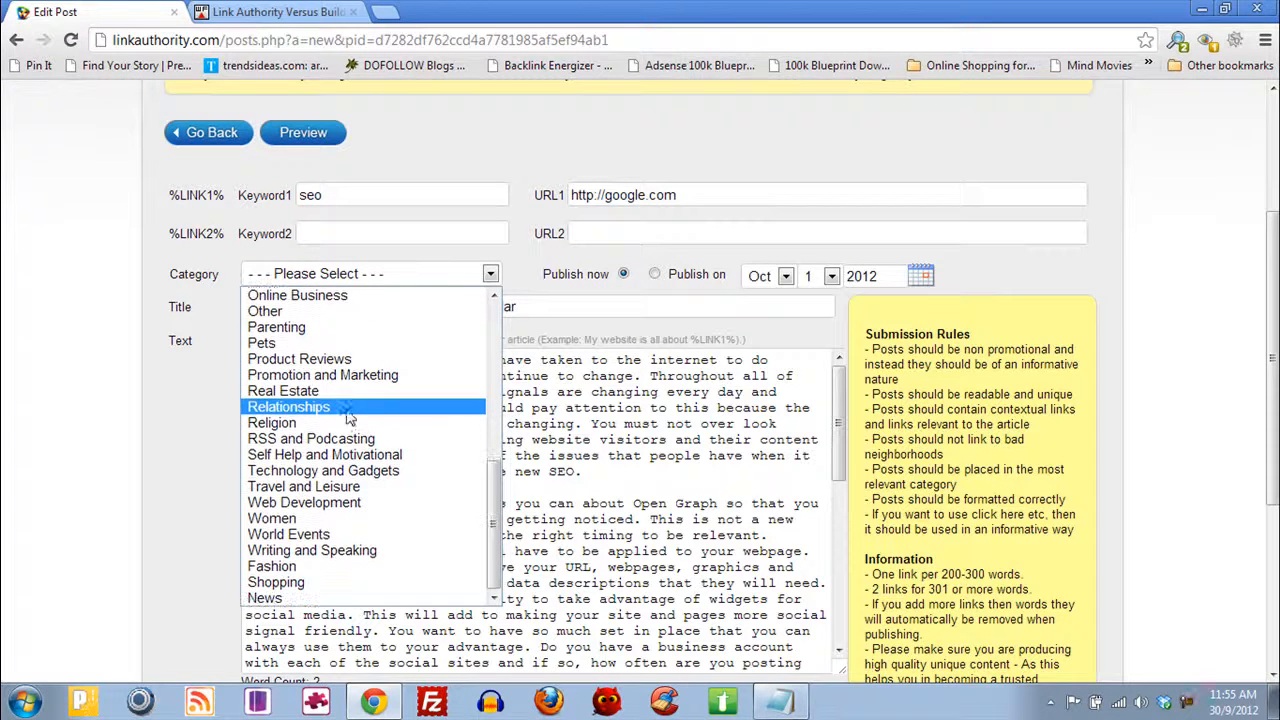
pyautogui.scroll(2, 355, 430)
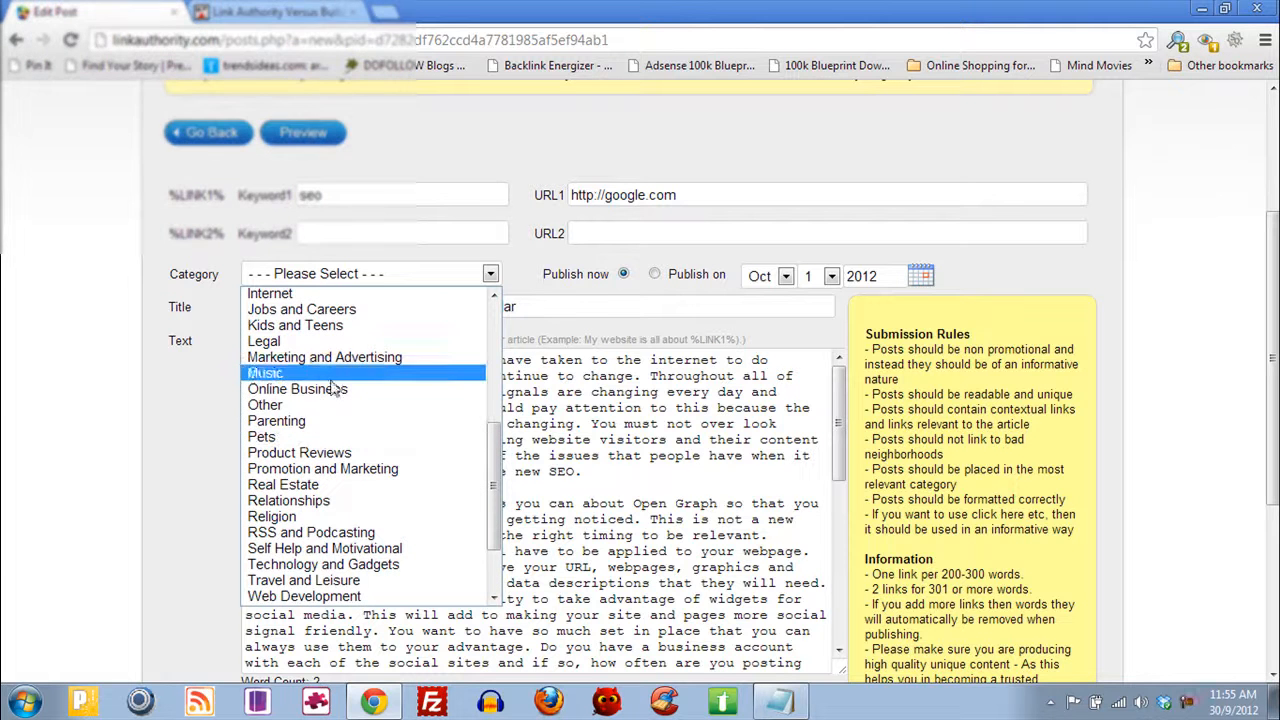
pyautogui.scroll(2, 352, 400)
pyautogui.scroll(-4, 370, 408)
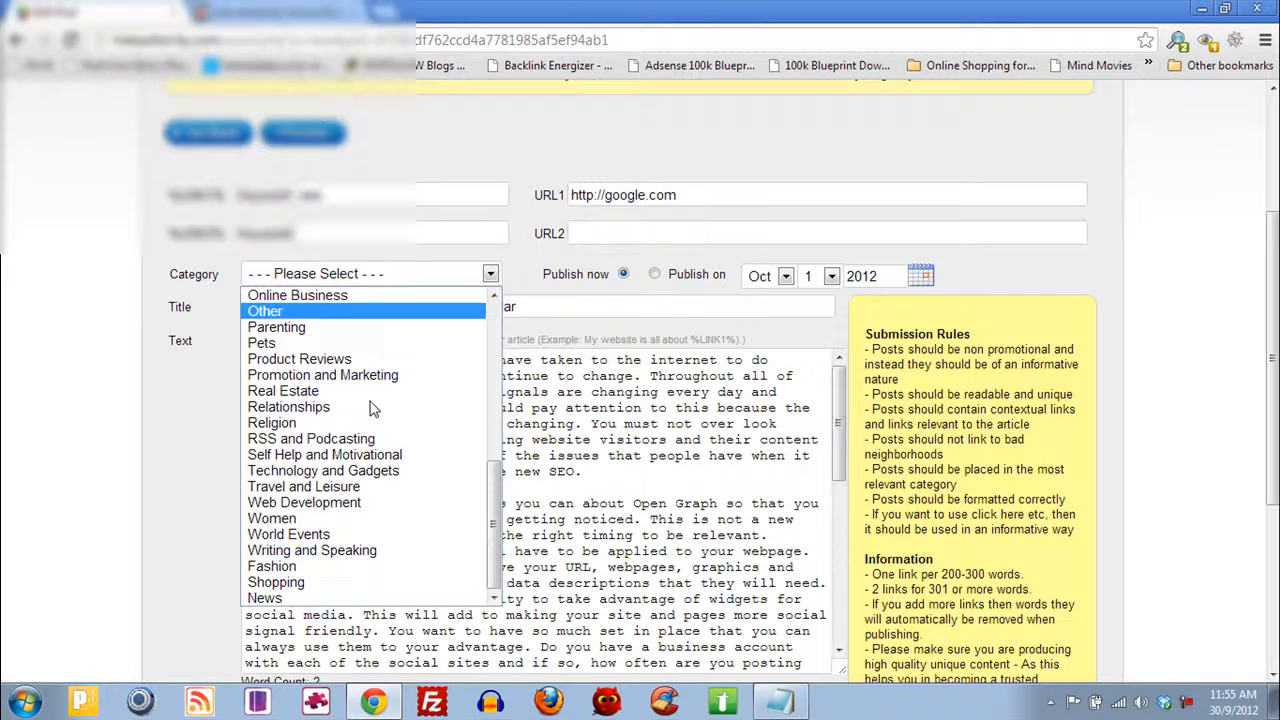
pyautogui.scroll(2, 370, 408)
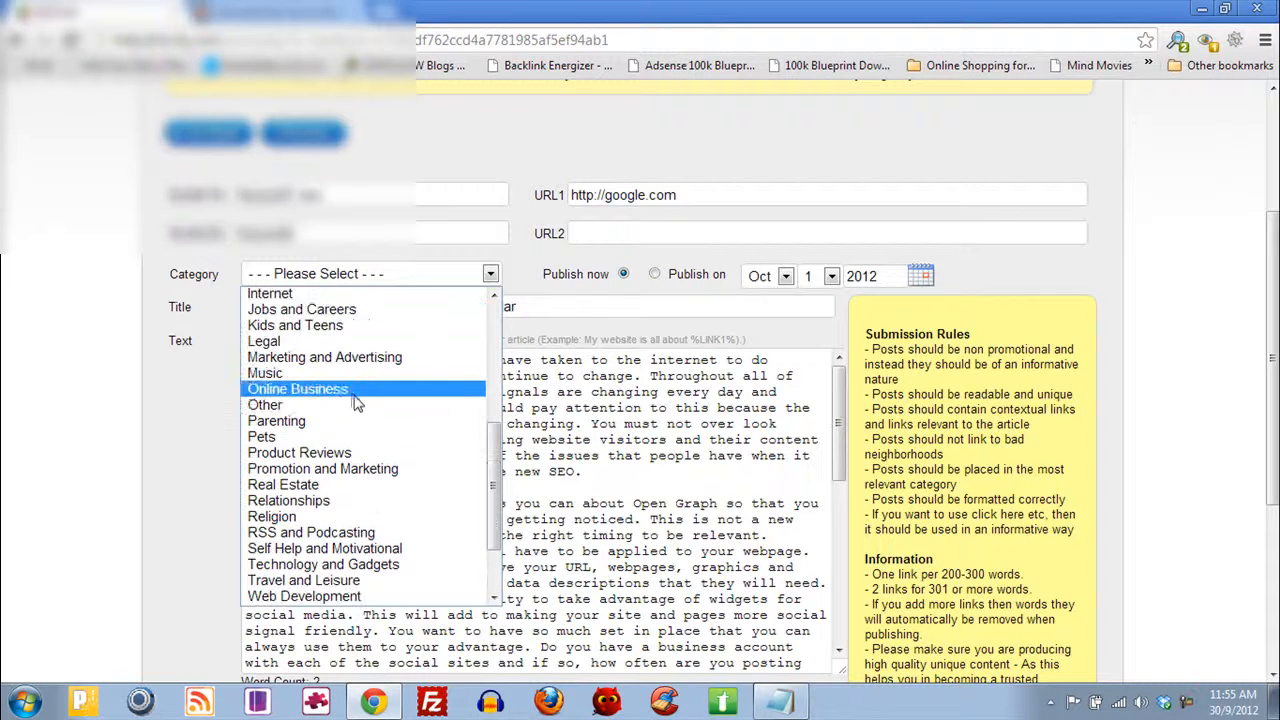
pyautogui.click(356, 392)
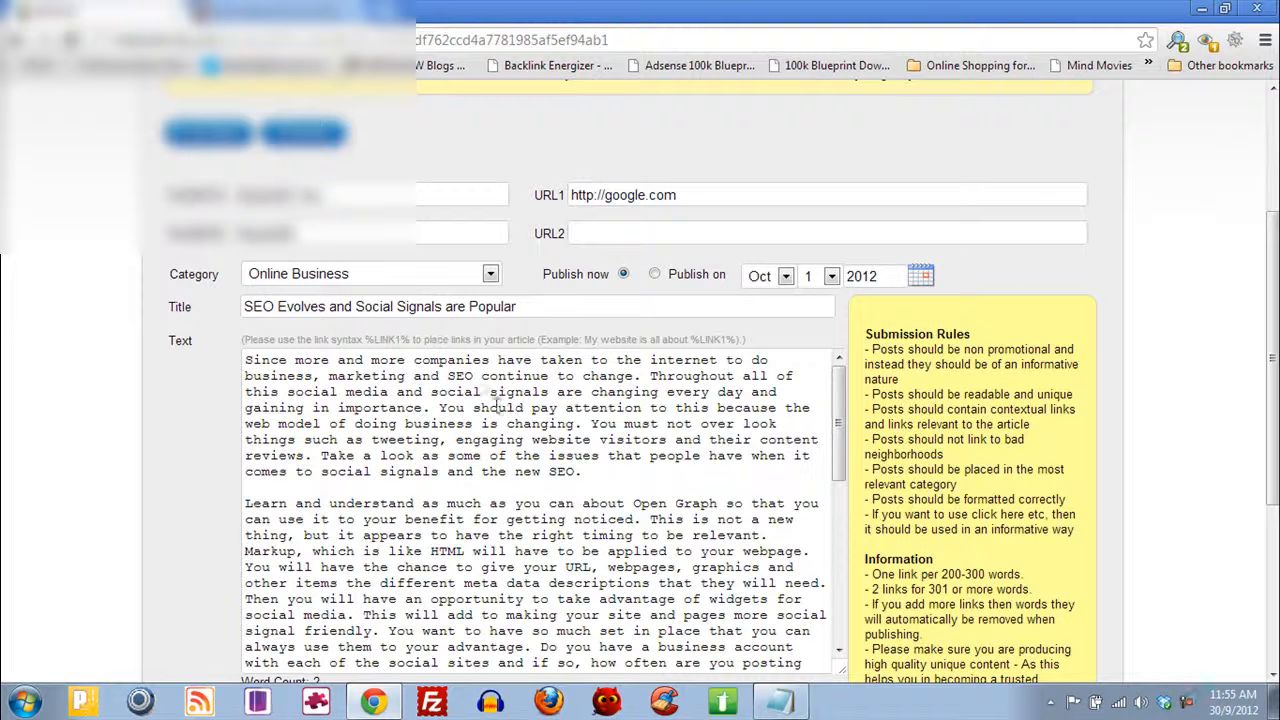
# Replace the word "SEO" at the end of the first paragraph with the link placeholder %LINK1%
pyautogui.moveTo(172, 190); pyautogui.dragTo(228, 196)
pyautogui.scroll(-1, 978, 408)
pyautogui.scroll(-3, 540, 437)
pyautogui.scroll(5, 537, 443)
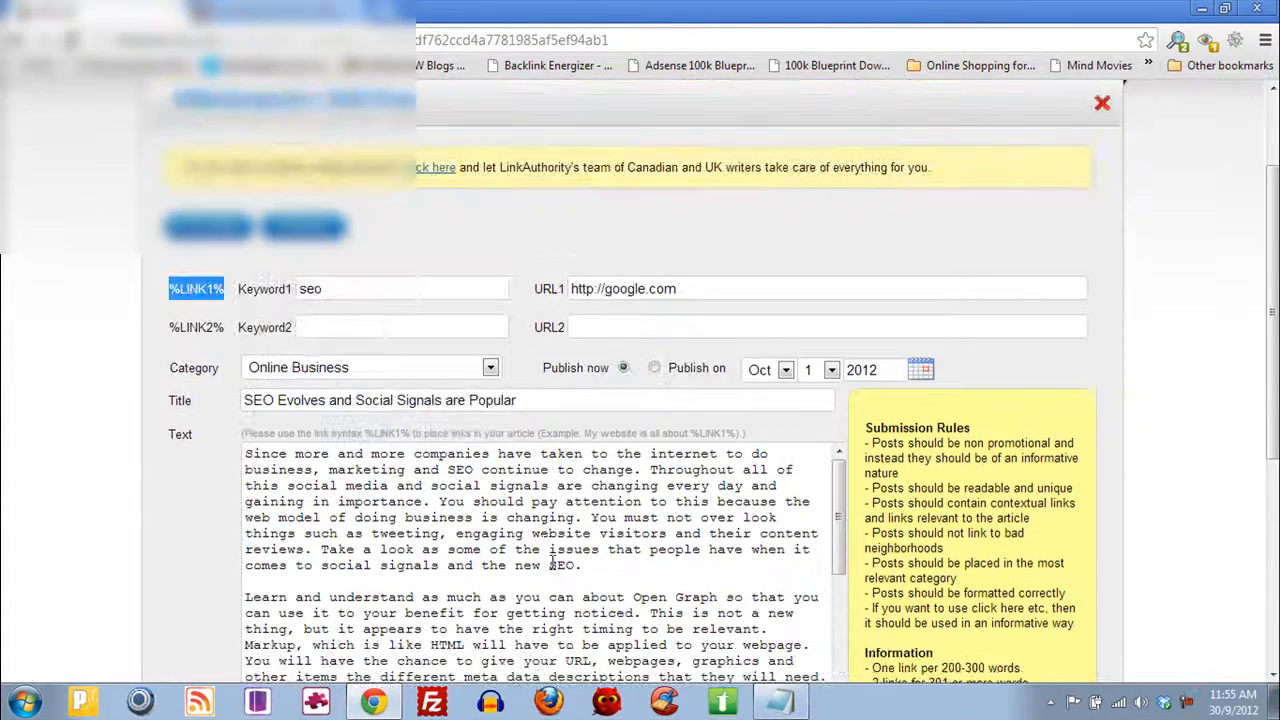
pyautogui.doubleClick(554, 565)
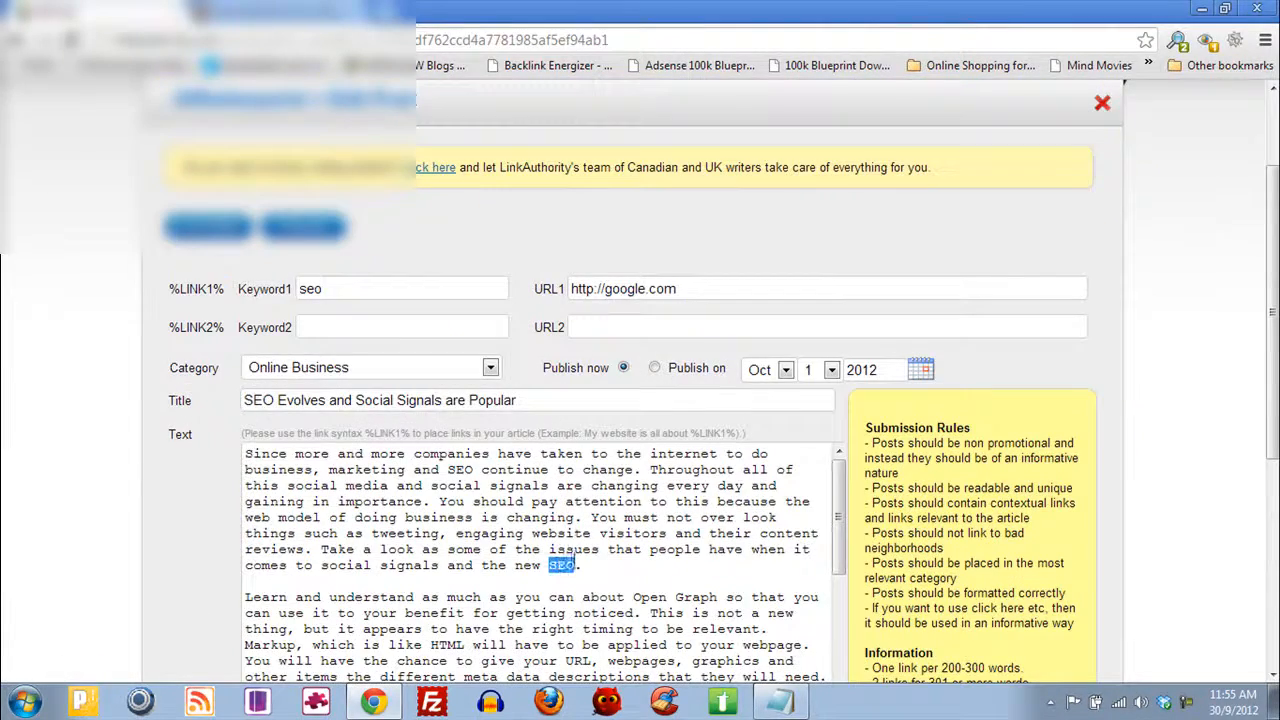
pyautogui.write('%LINK1%')
# Enter "seo, link building" as the post's tags
pyautogui.scroll(-3, 963, 483)
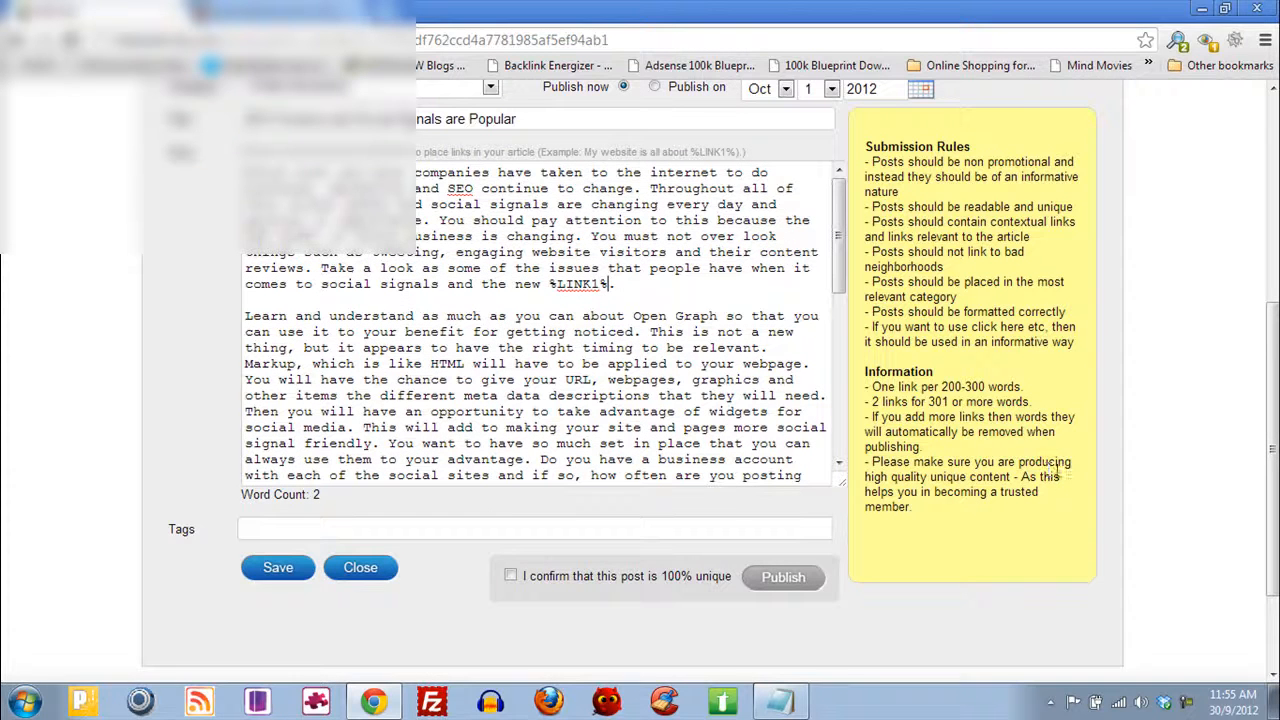
pyautogui.click(489, 531)
pyautogui.write('seo, link building')
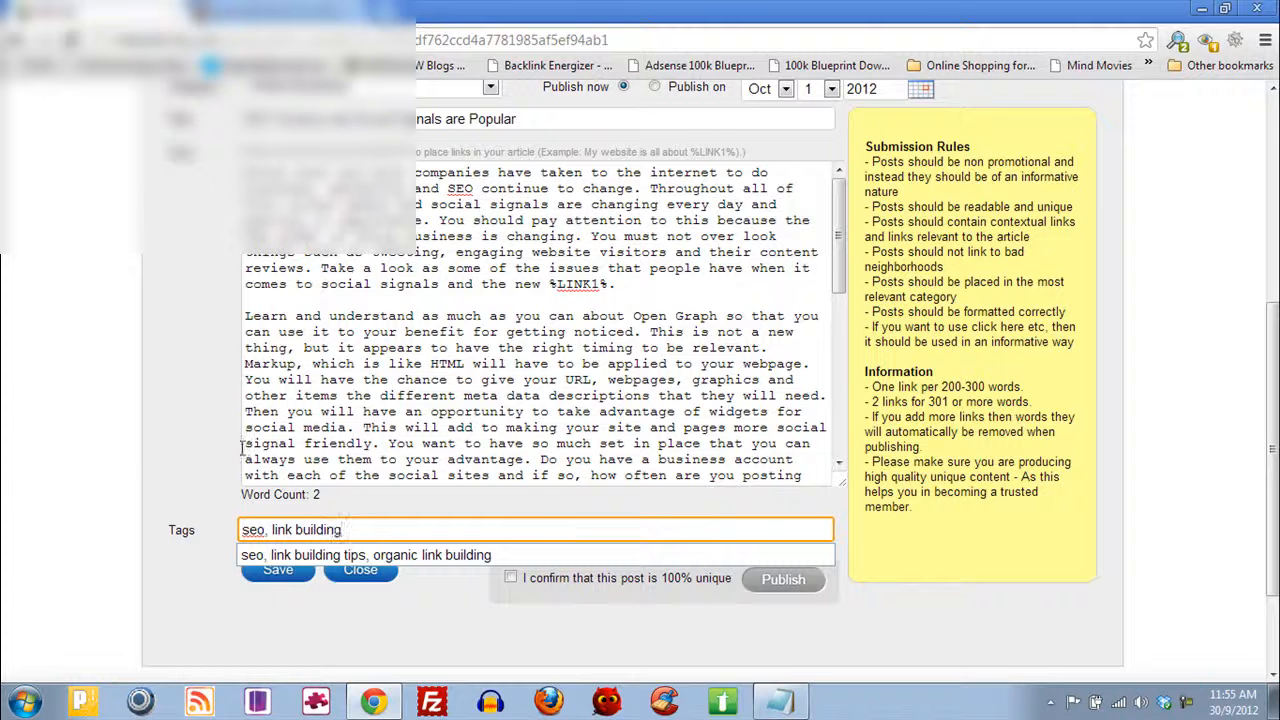
pyautogui.click(147, 511)
# Preview the post and check its "seo" link in a new browser tab, closing that tab when done
pyautogui.scroll(2, 147, 507)
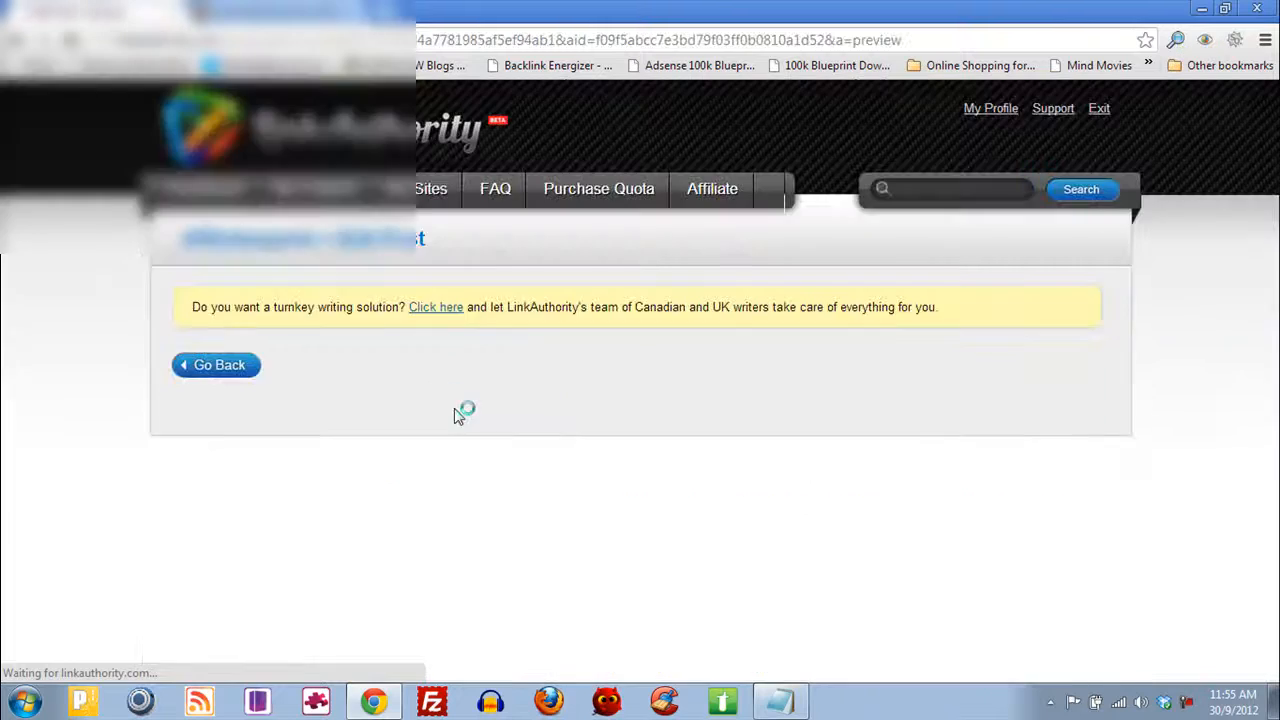
pyautogui.scroll(-5, 460, 411)
pyautogui.rightClick(354, 268)
pyautogui.click(410, 281)
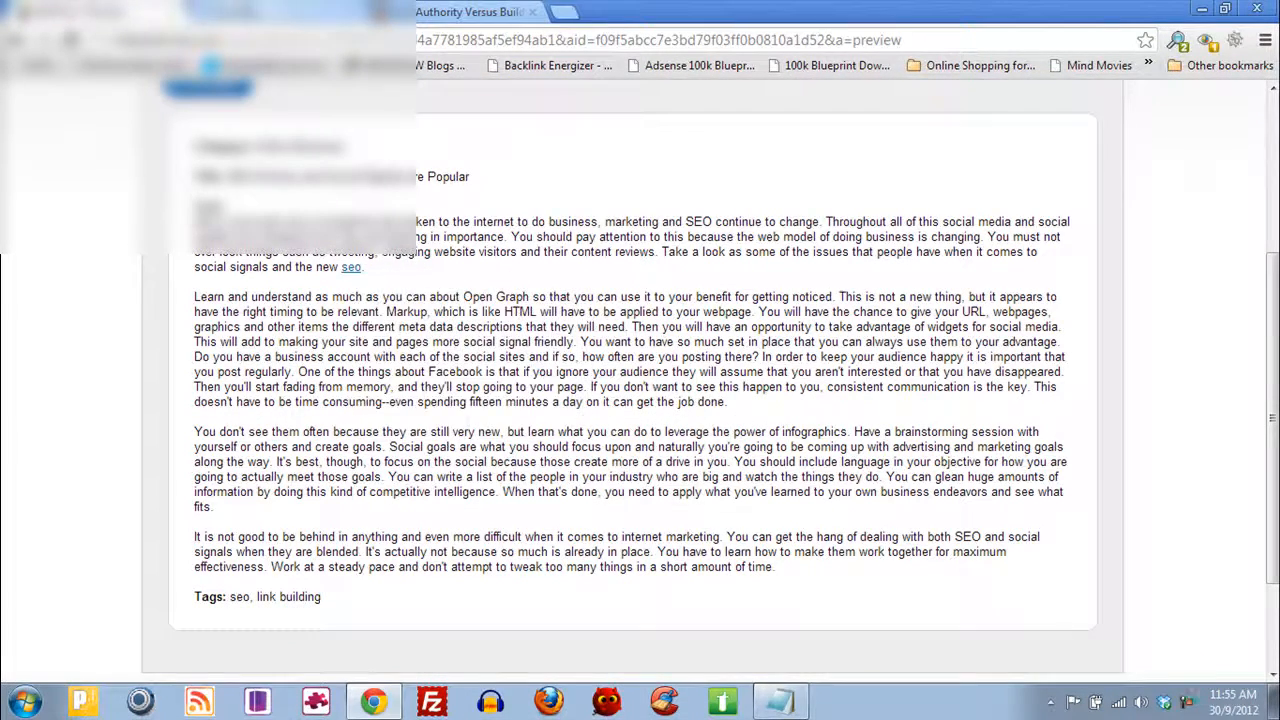
pyautogui.click(255, 20)
pyautogui.click(355, 20)
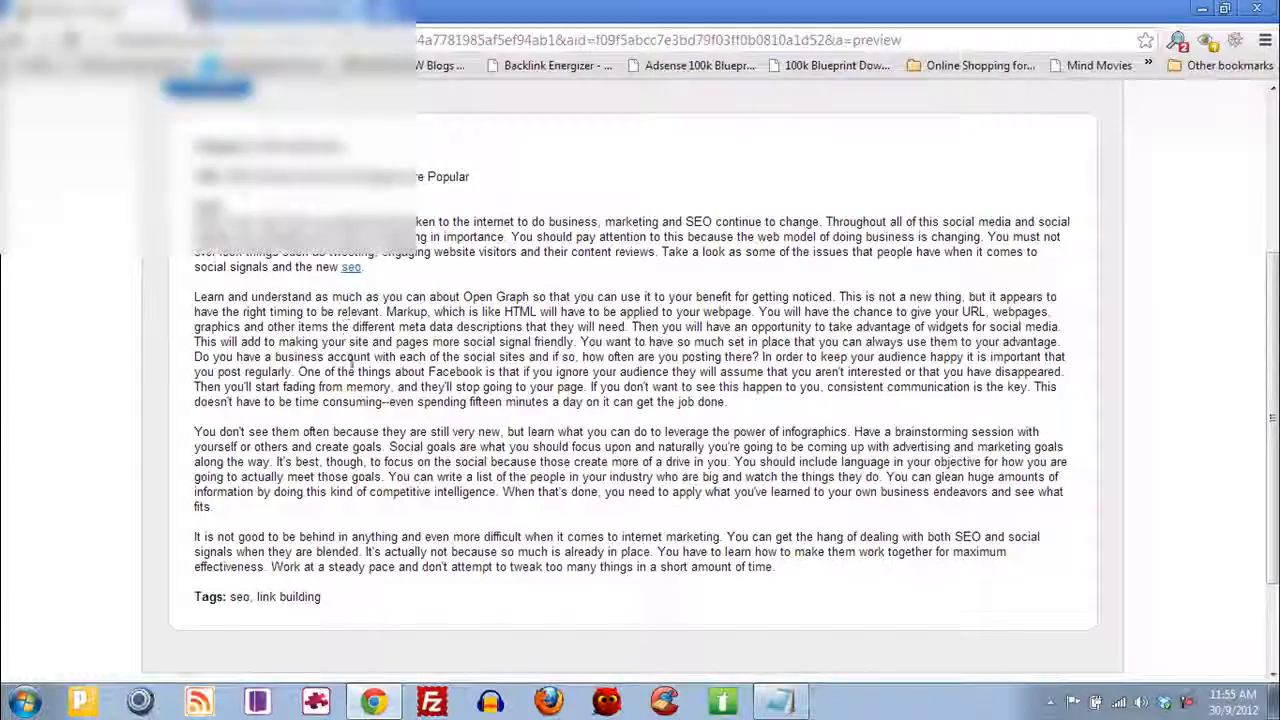
# Return from the preview to the post editor, confirm that the post is 100% unique and publish it
pyautogui.scroll(5, 348, 362)
pyautogui.click(20, 40)
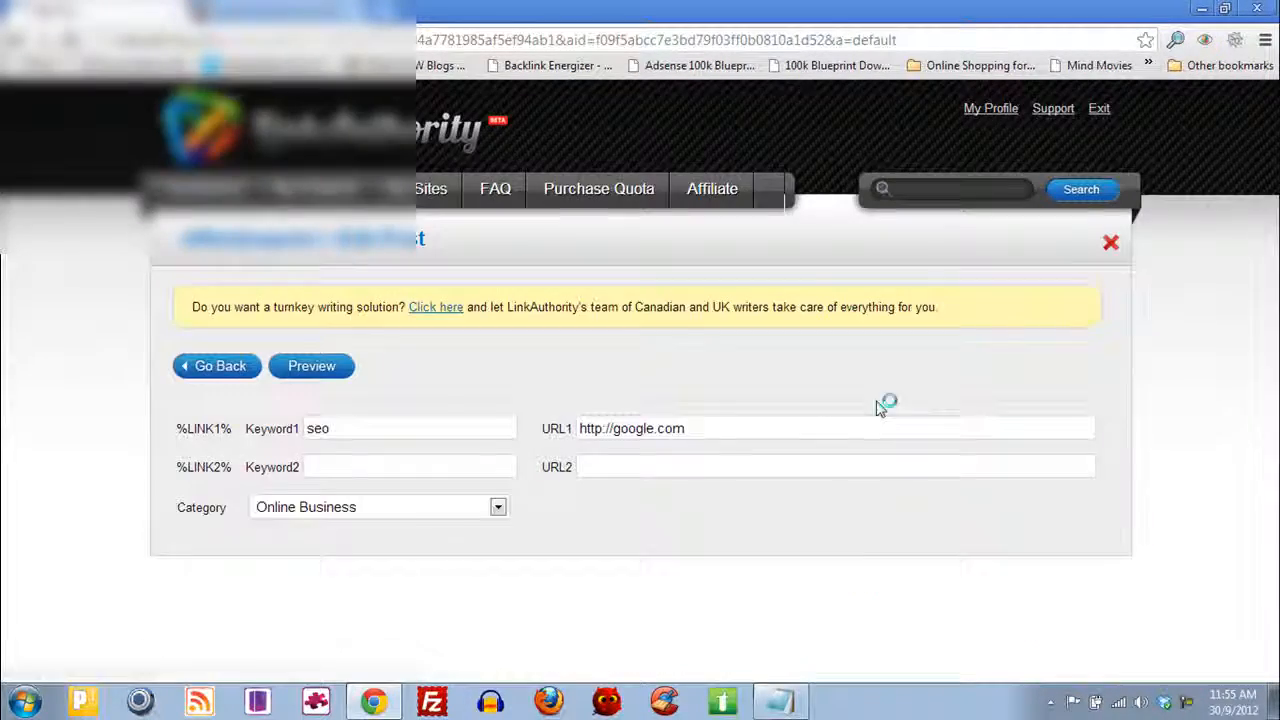
pyautogui.scroll(-5, 1100, 450)
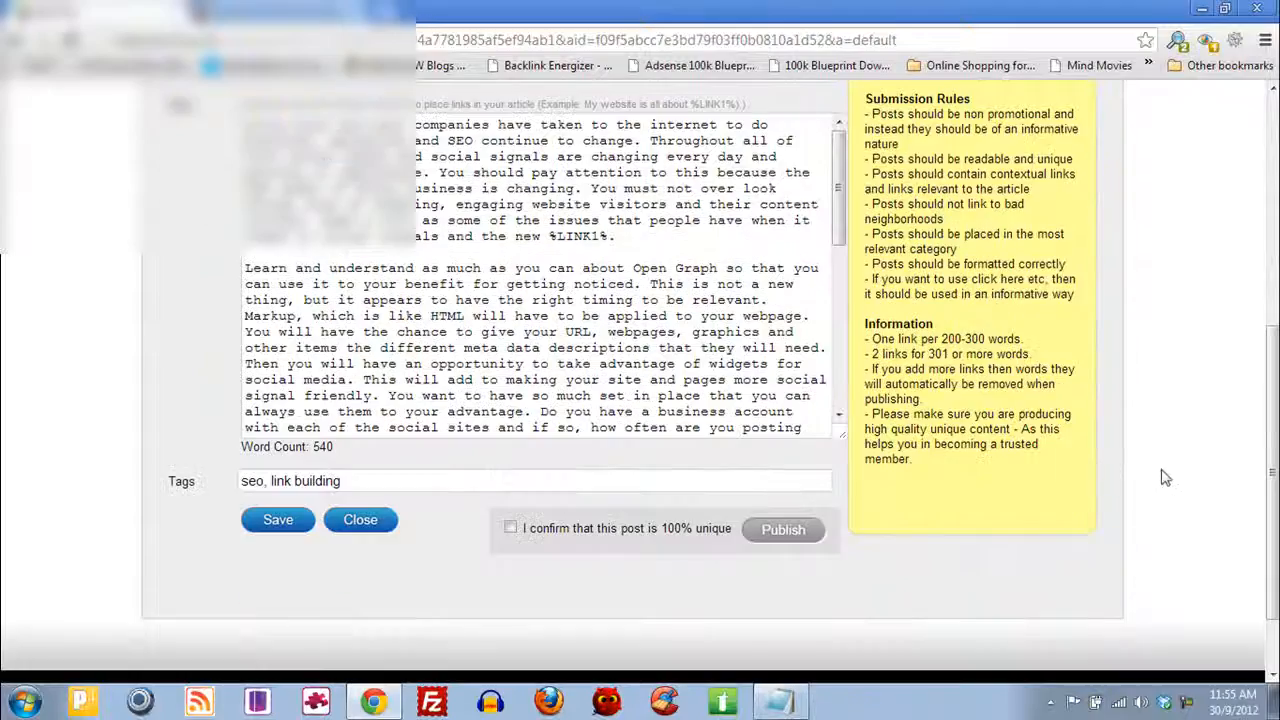
pyautogui.scroll(1, 1126, 376)
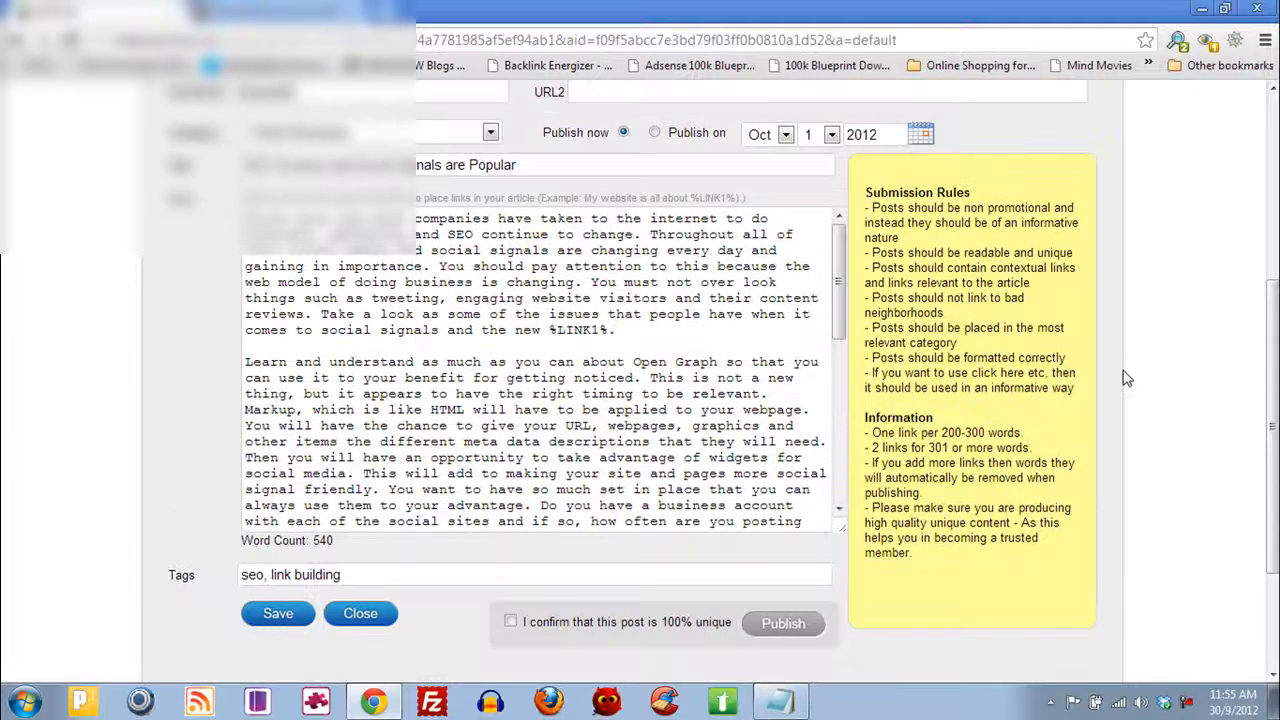
pyautogui.scroll(-1, 1115, 375)
pyautogui.click(511, 530)
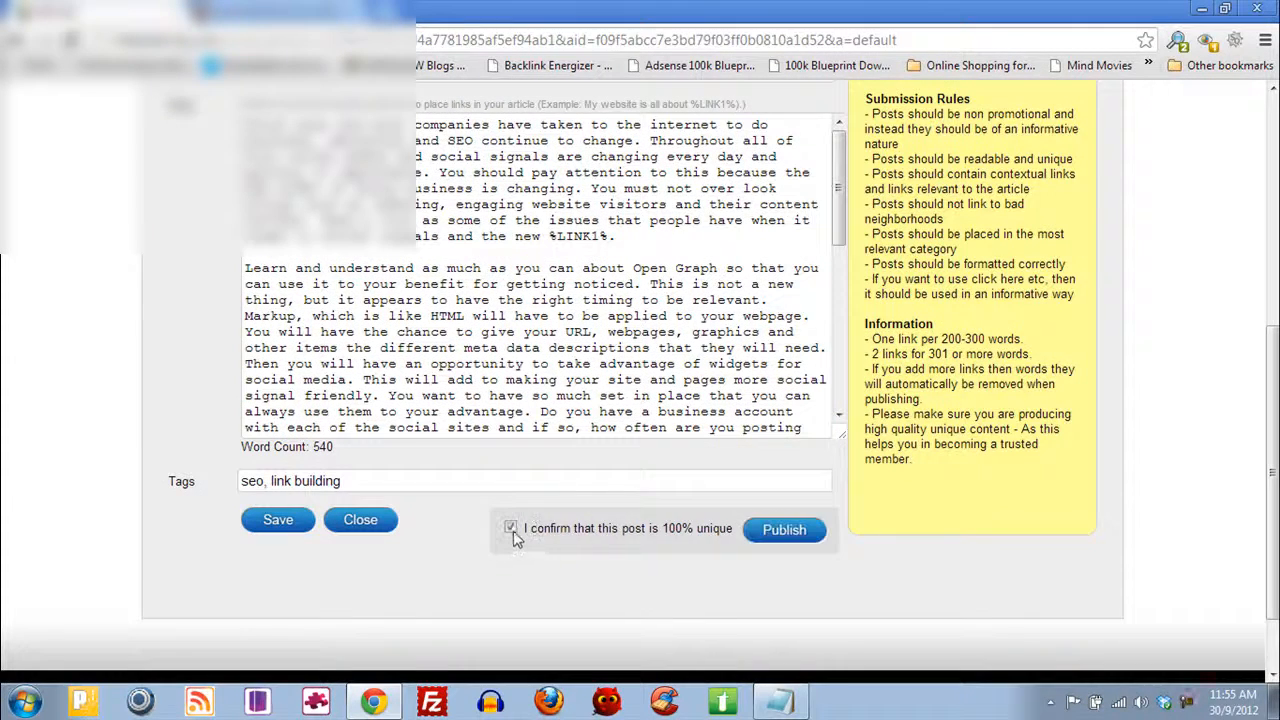
pyautogui.scroll(1, 1120, 437)
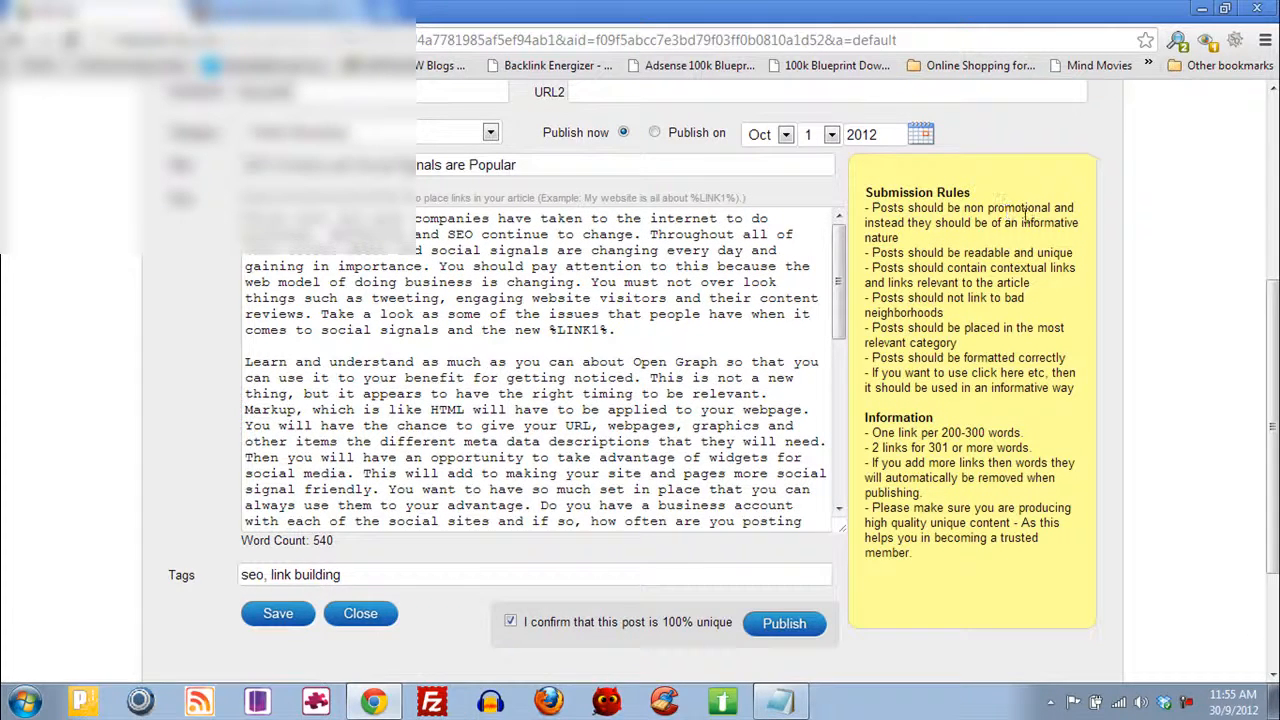
pyautogui.scroll(-1, 1075, 458)
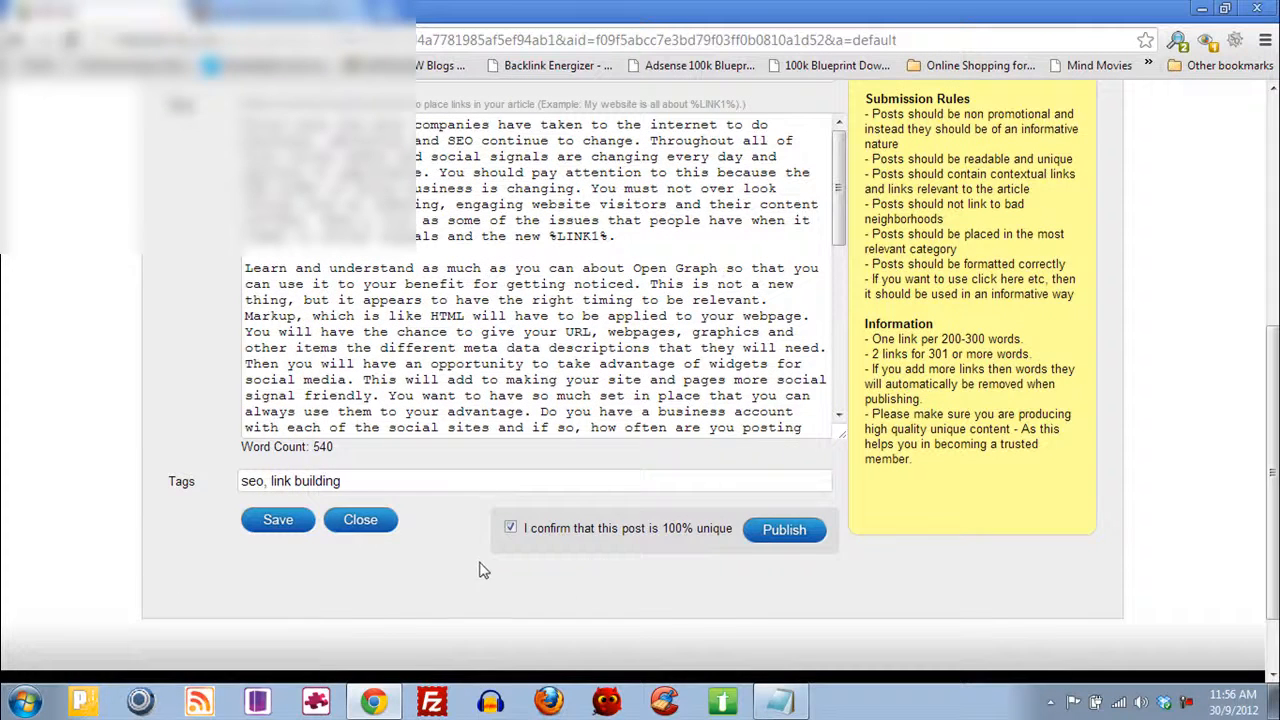
pyautogui.click(784, 530)
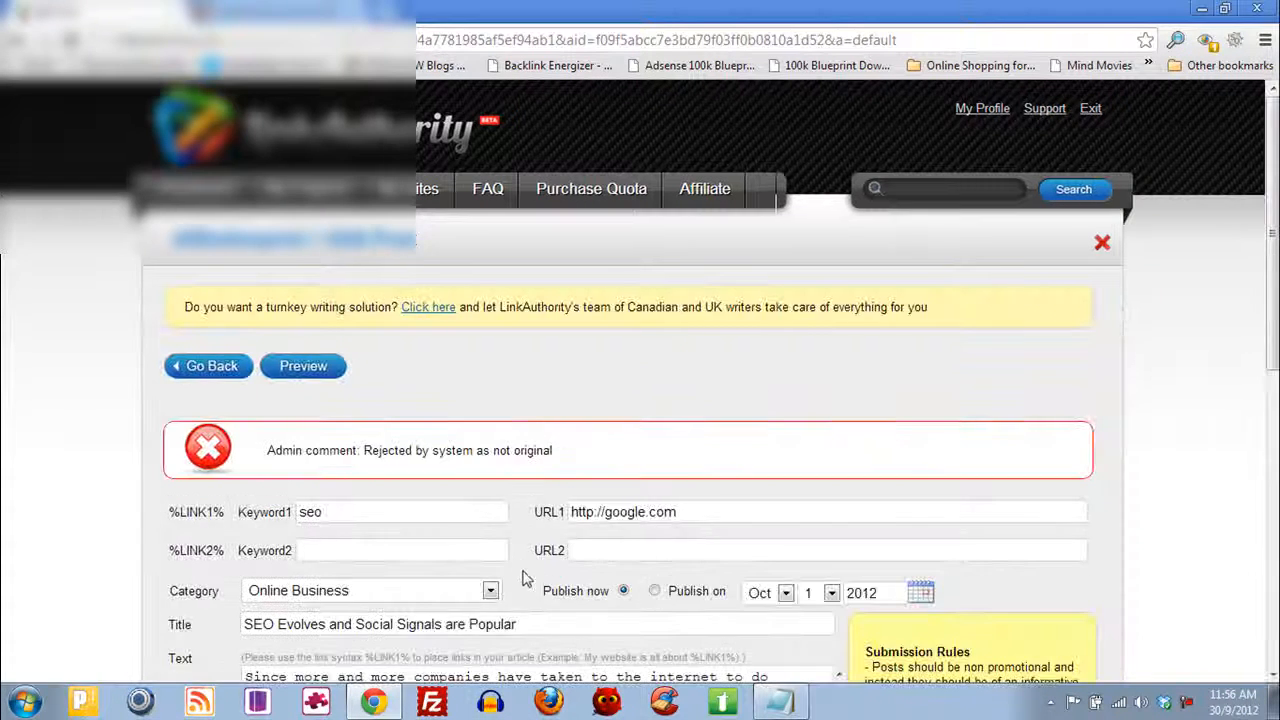
# Review the admin comment and the post's fields in the editor after submitting it
pyautogui.scroll(-1, 588, 340)
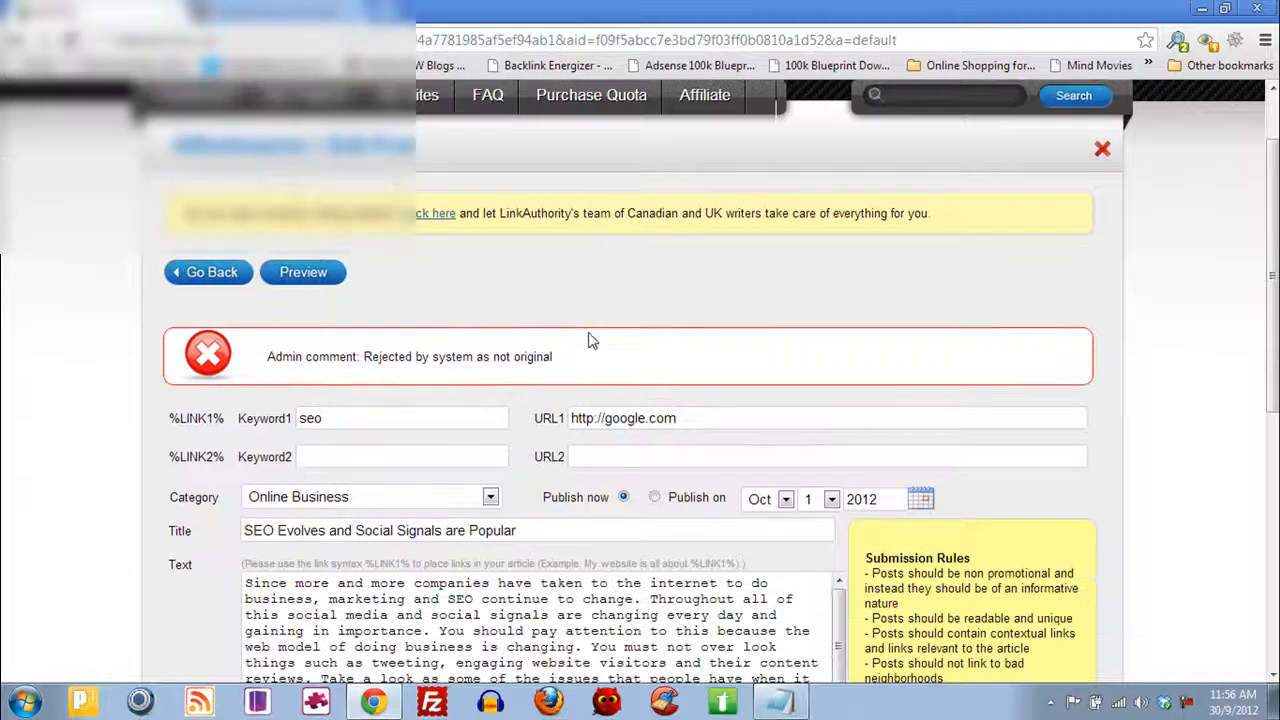
pyautogui.scroll(-2, 725, 335)
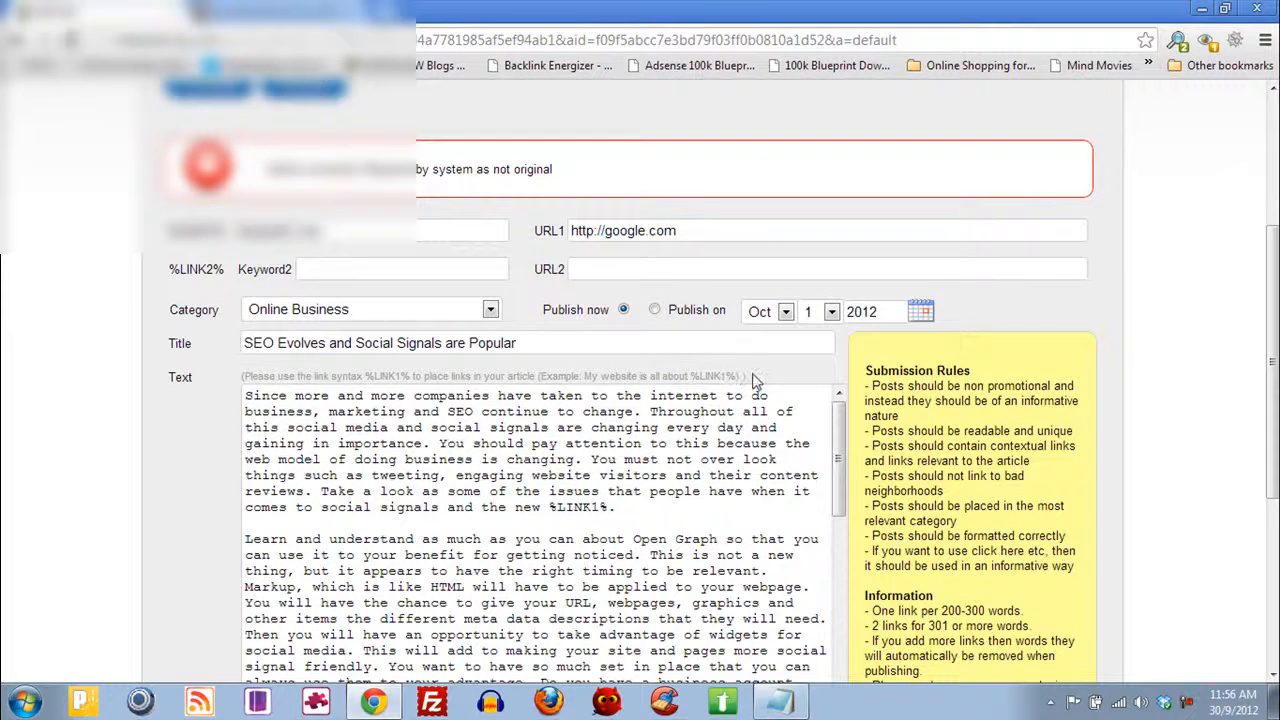
pyautogui.scroll(-2, 950, 403)
pyautogui.scroll(2, 920, 404)
pyautogui.scroll(1, 1030, 340)
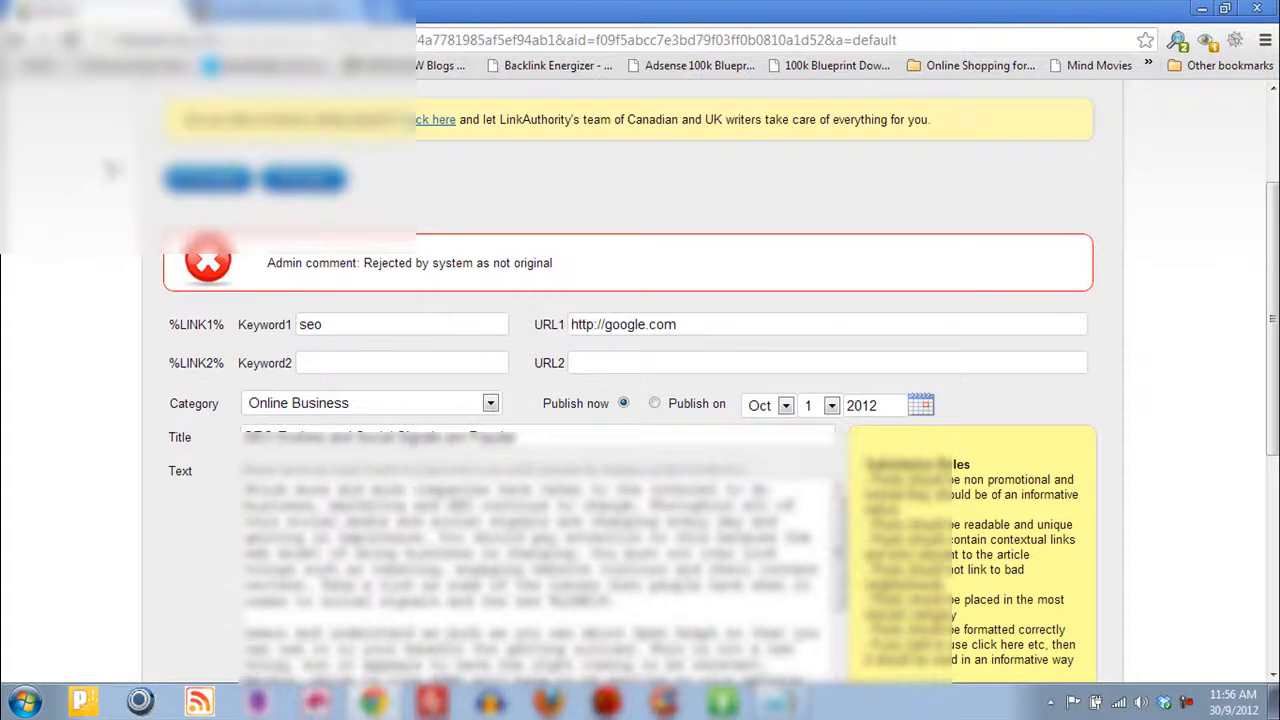
# Go back to the project's post list and check the status of "SEO Evolves and Social Signals are Popular"
pyautogui.click(232, 192)
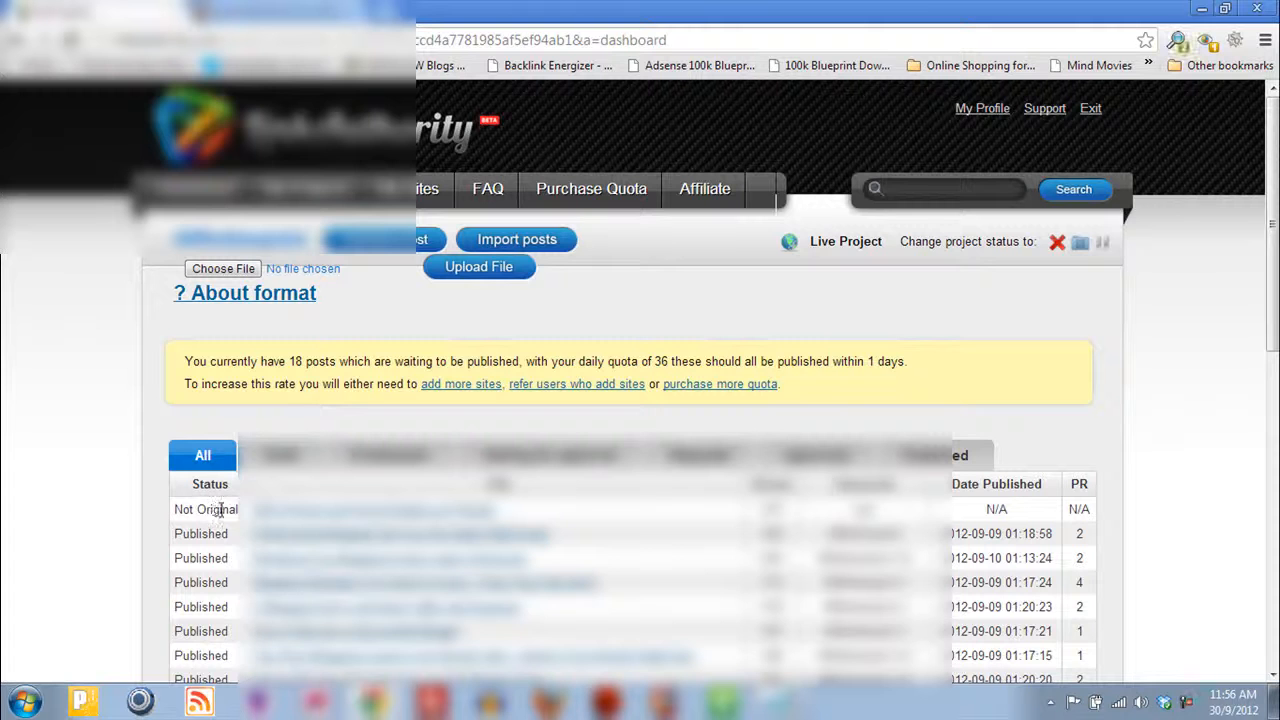
pyautogui.scroll(-1, 205, 455)
pyautogui.moveTo(176, 410); pyautogui.dragTo(230, 410)
pyautogui.click(337, 334)
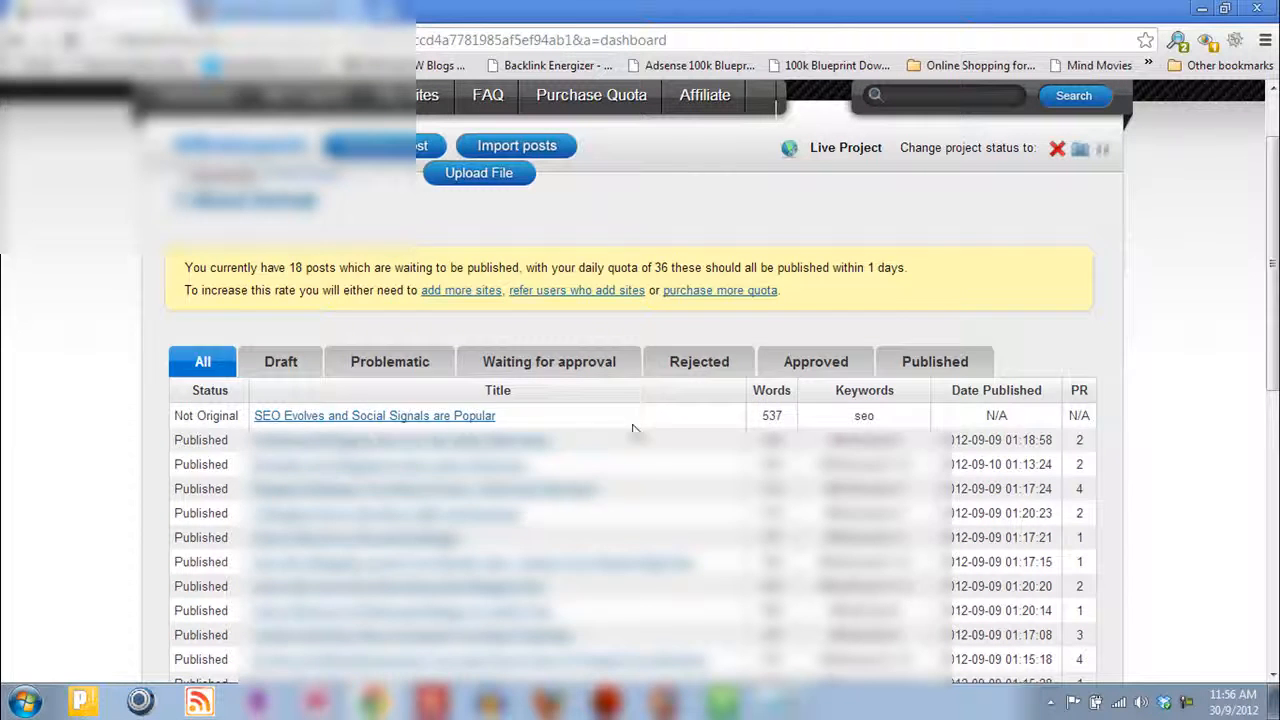
pyautogui.scroll(1, 632, 428)
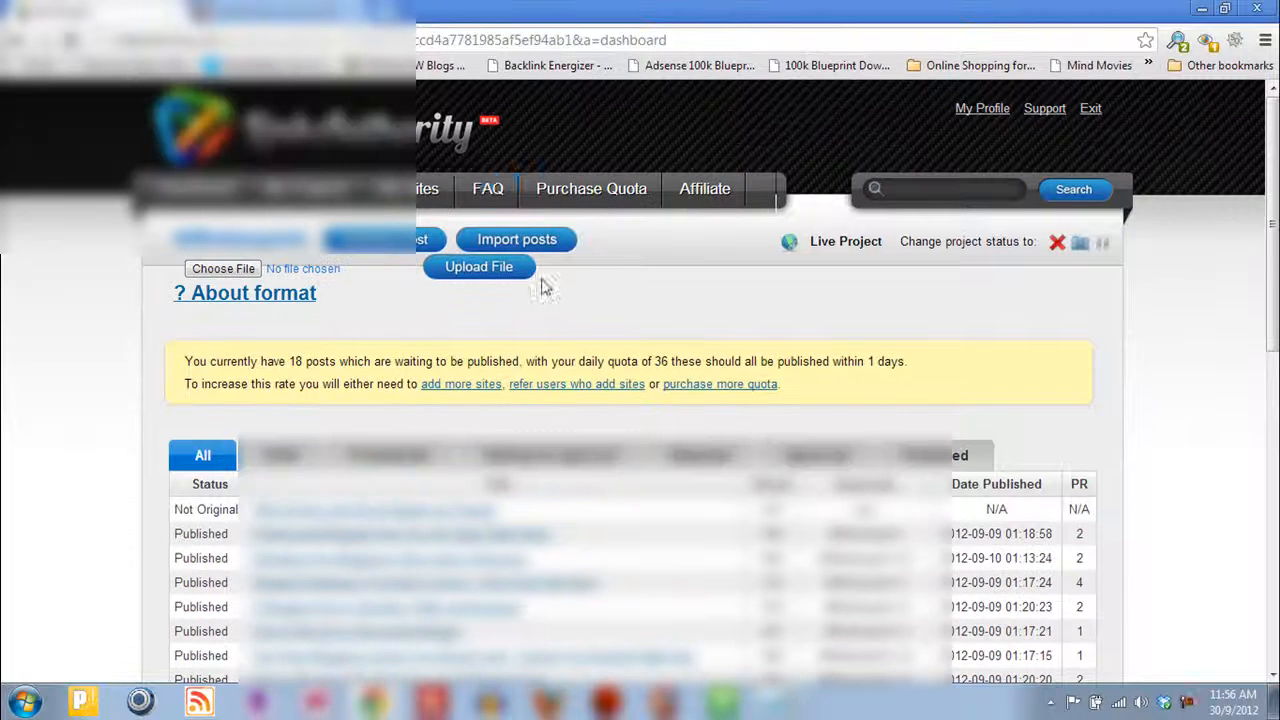
# Open the Frequently Asked Questions page and look through its answers
pyautogui.click(488, 190)
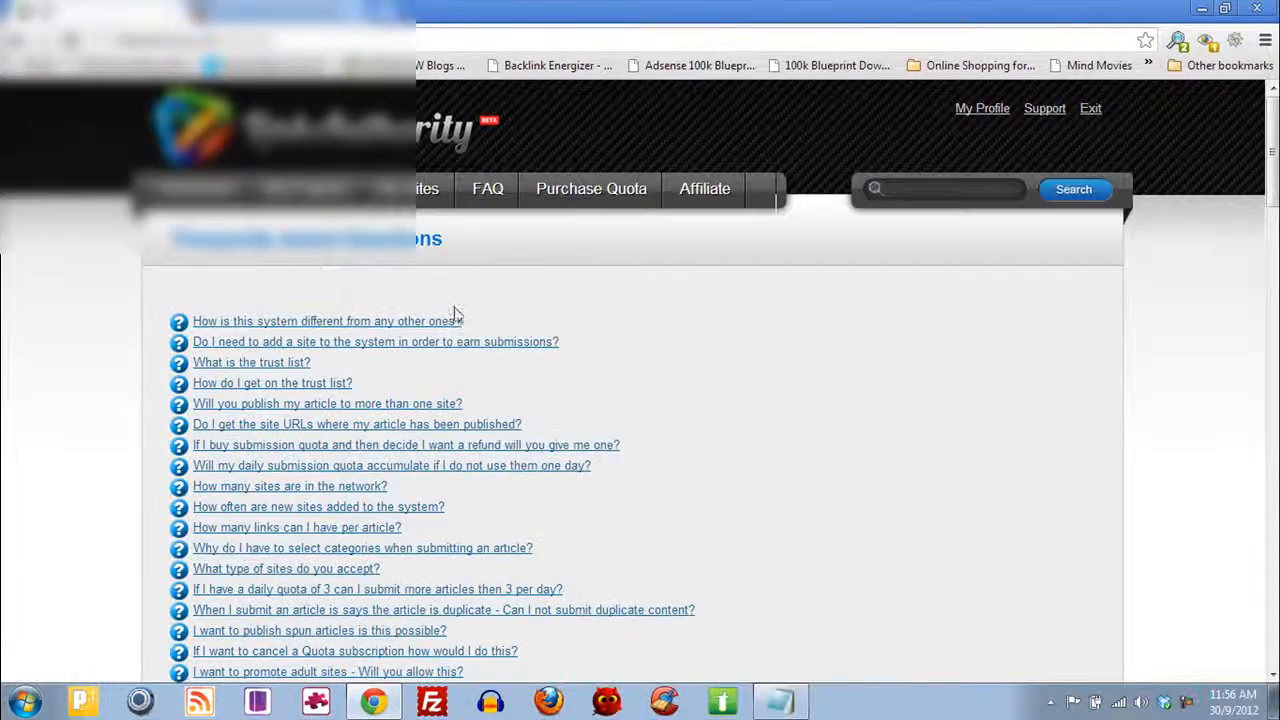
pyautogui.scroll(-10, 433, 340)
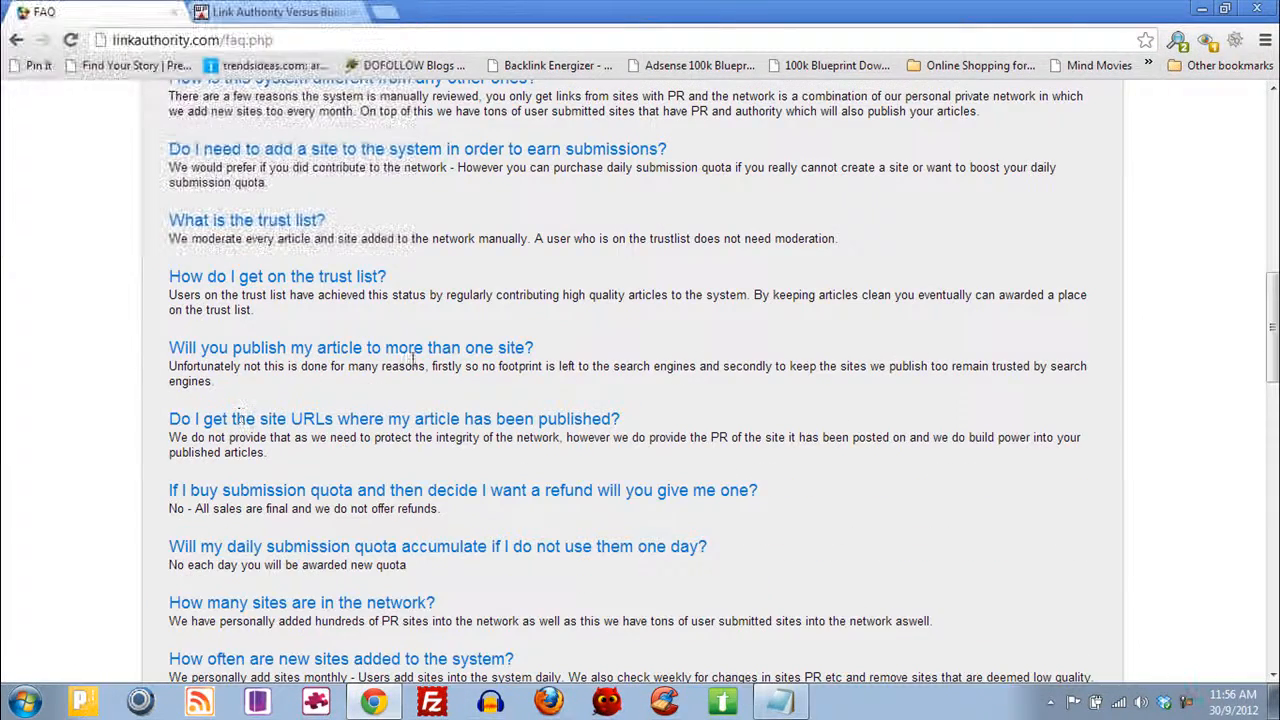
pyautogui.scroll(10, 423, 436)
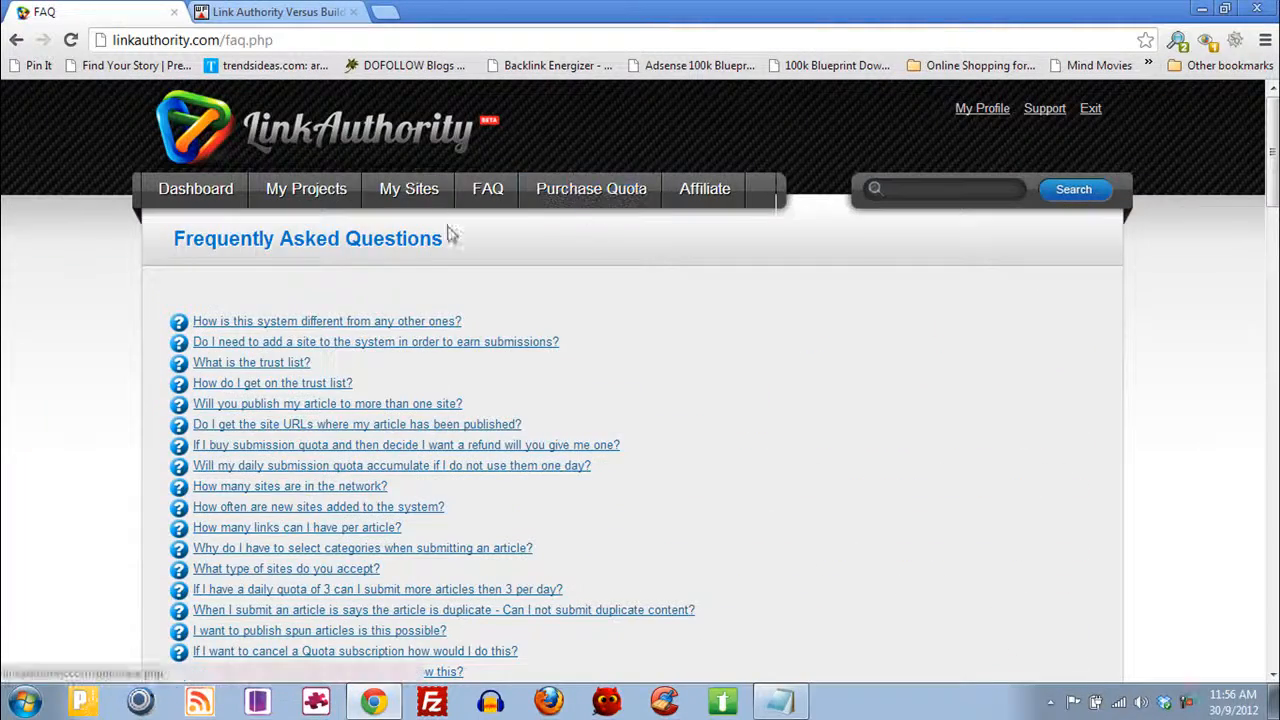
# Open the Affiliate page and look over the commission details and the banner codes
pyautogui.click(688, 207)
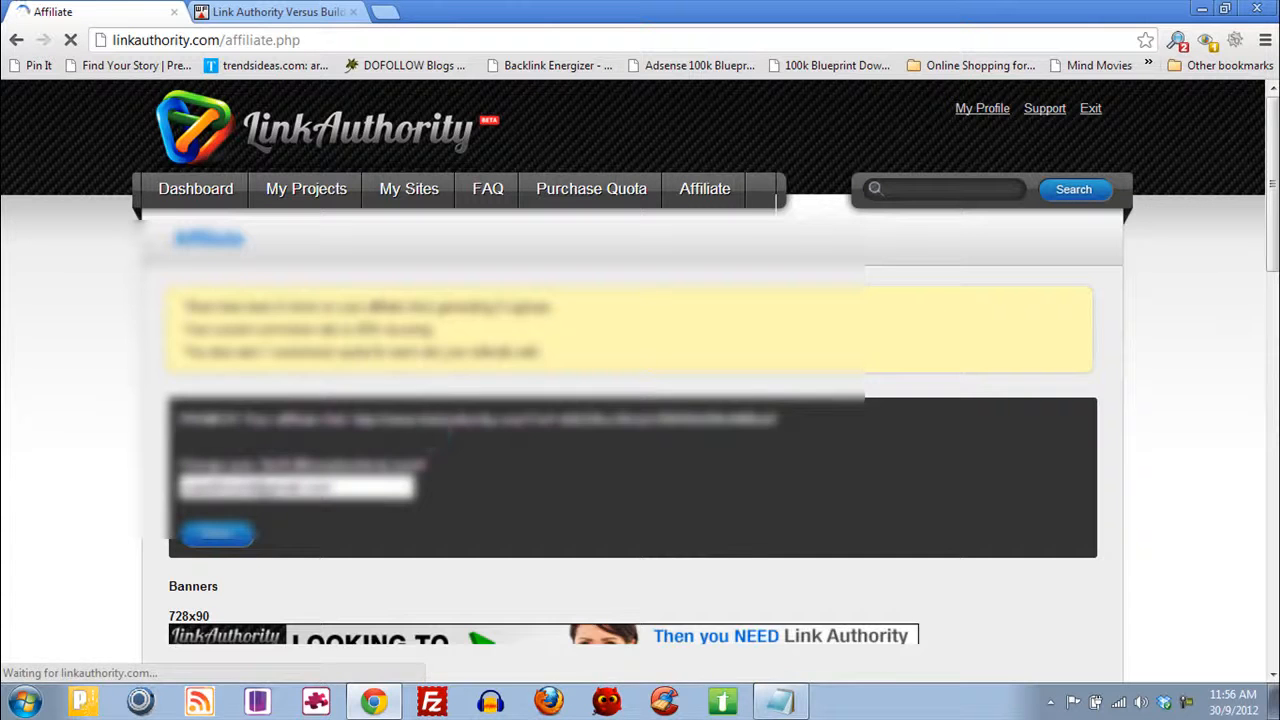
pyautogui.scroll(-1, 444, 340)
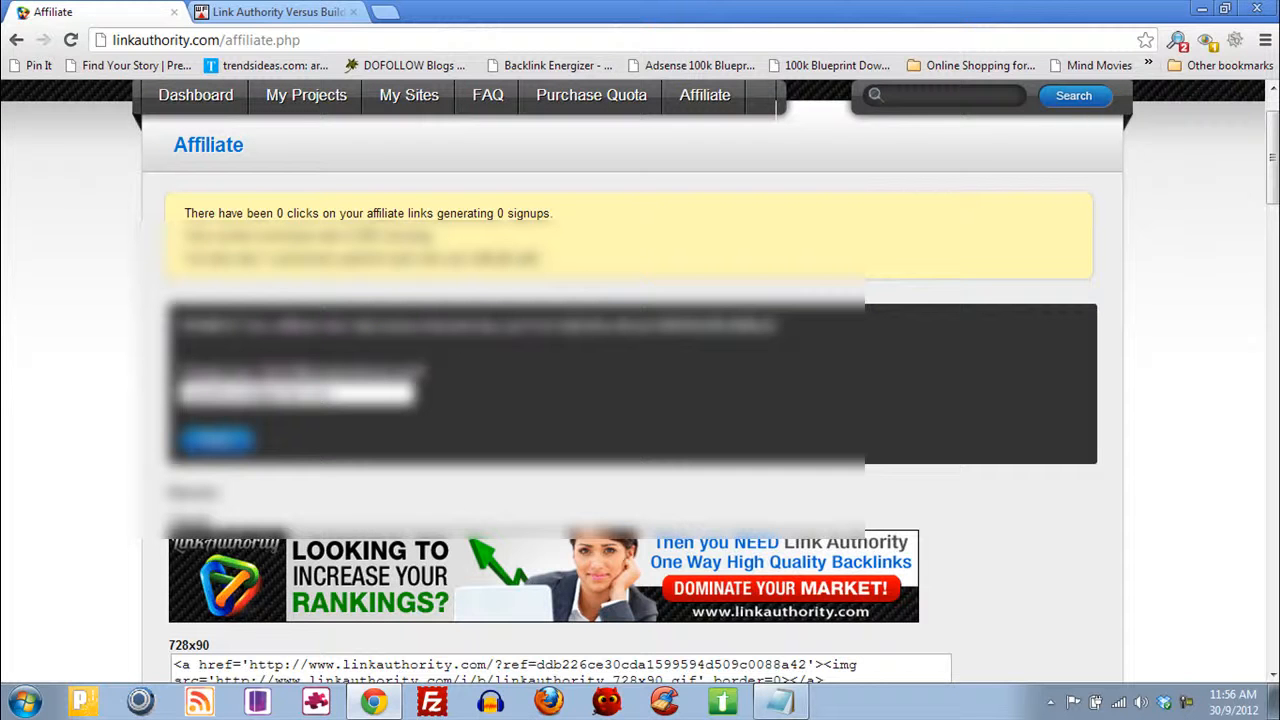
pyautogui.scroll(-1, 579, 380)
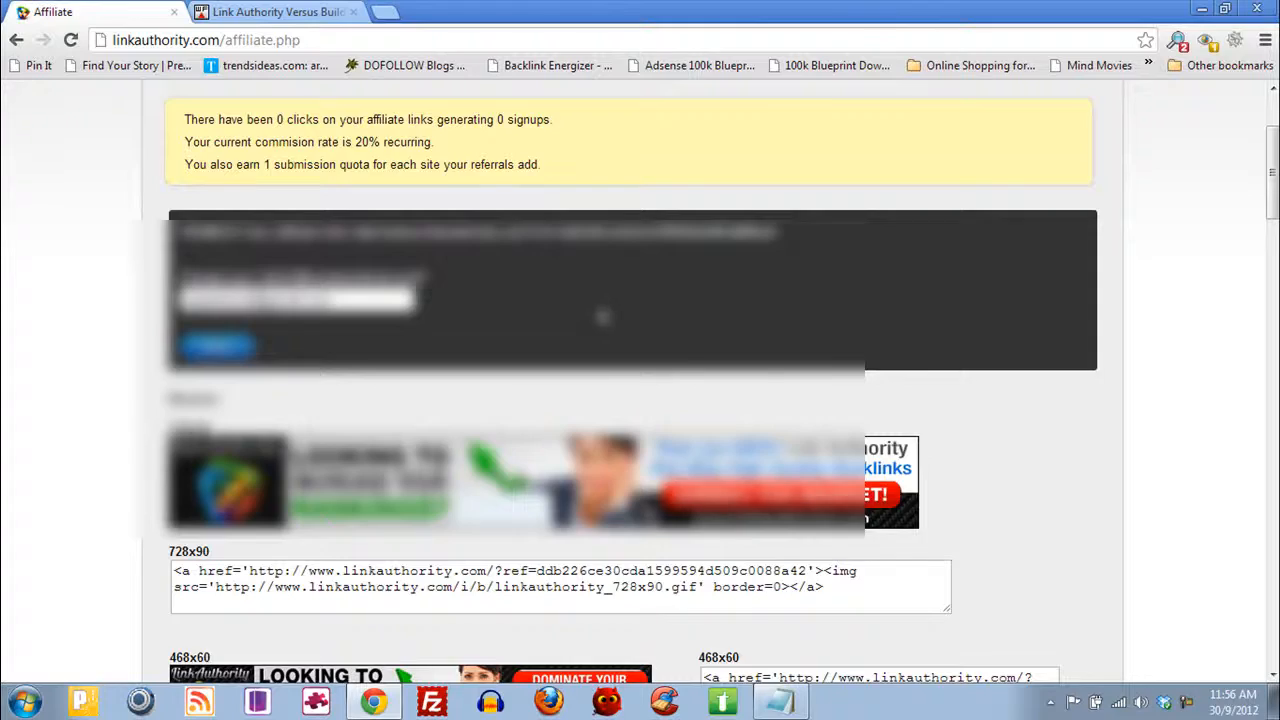
pyautogui.scroll(-10, 600, 310)
pyautogui.scroll(-10, 563, 402)
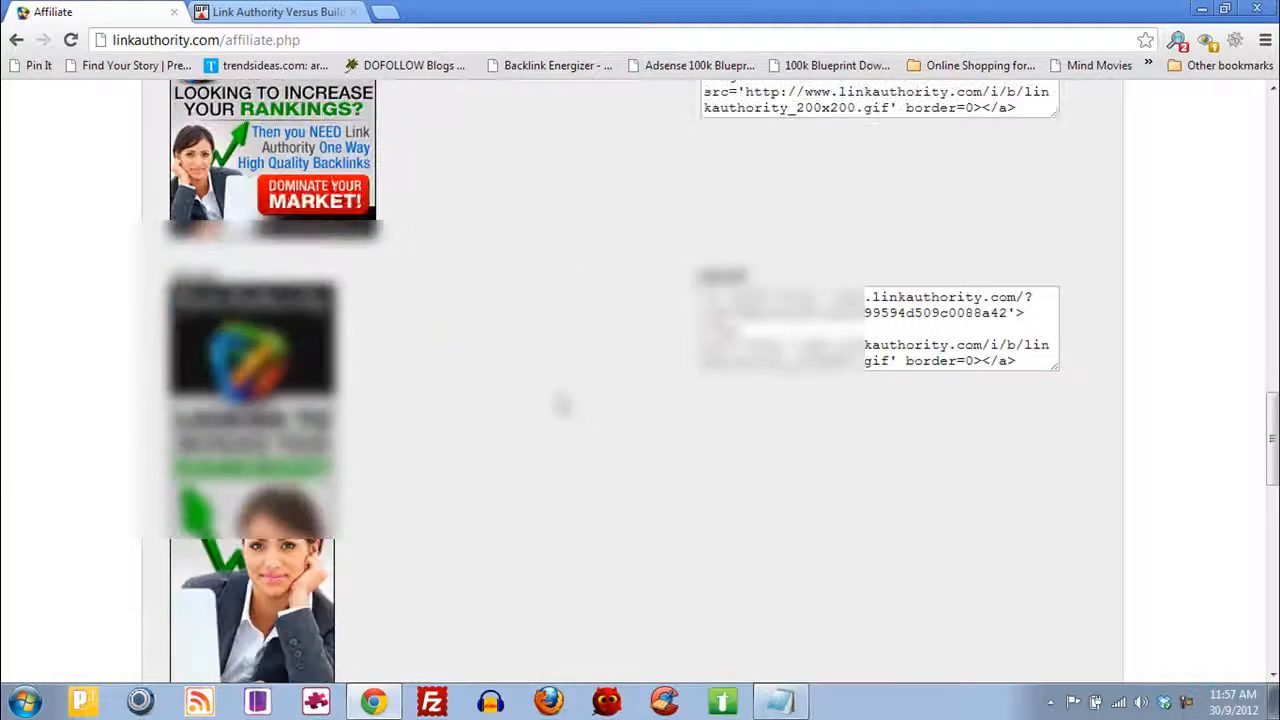
pyautogui.scroll(20, 563, 408)
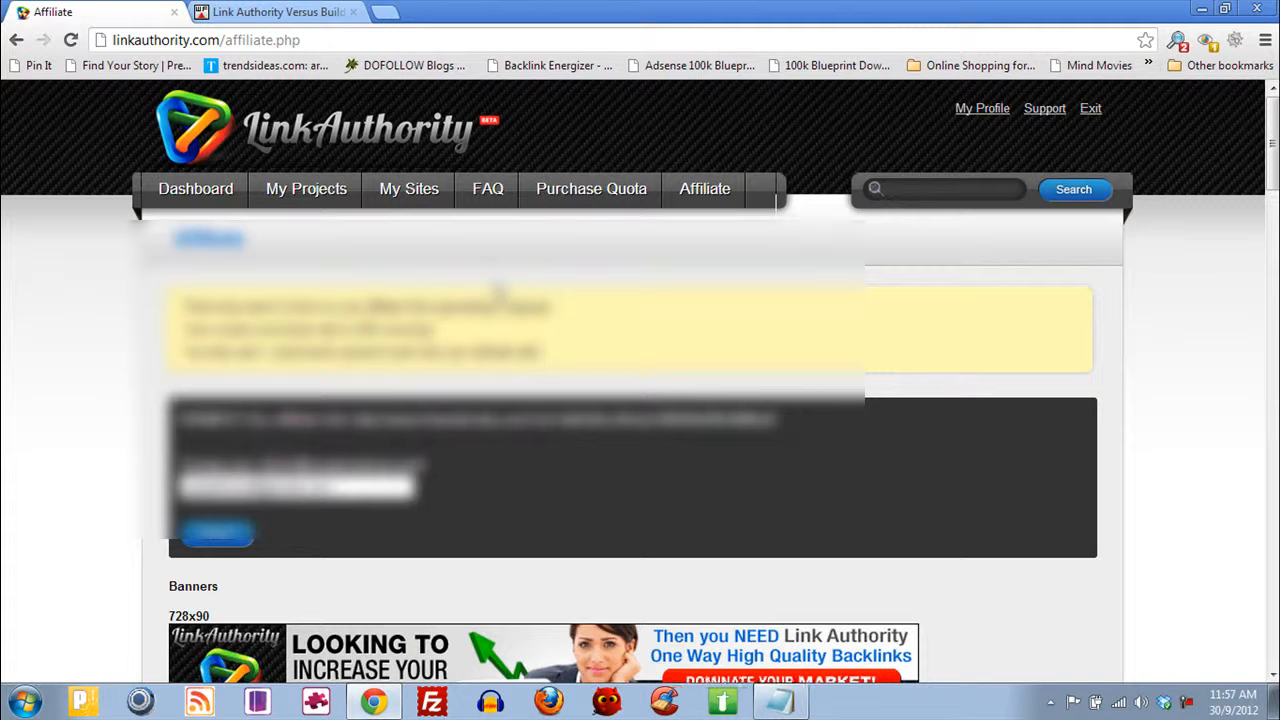
# From the LinkAuthority dashboard, view the Auto Media Insertion plugin's page in a new browser tab, closing that tab when done
pyautogui.click(228, 200)
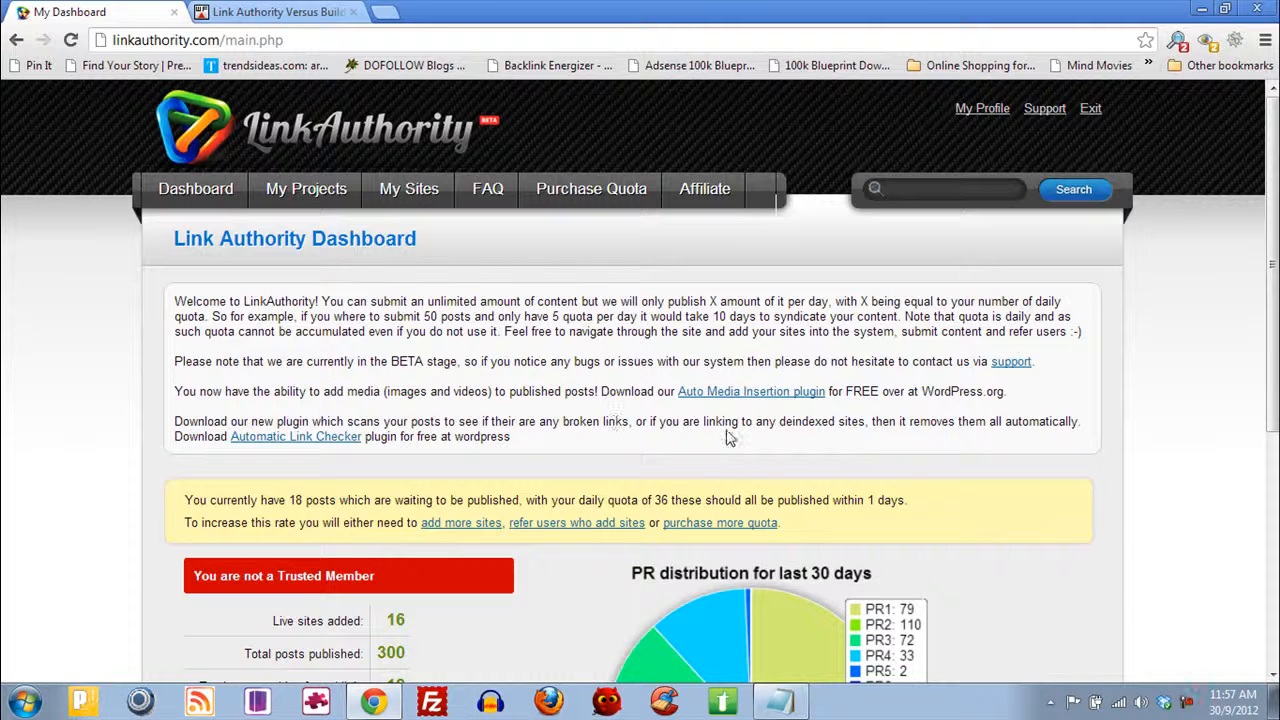
pyautogui.scroll(-1, 746, 400)
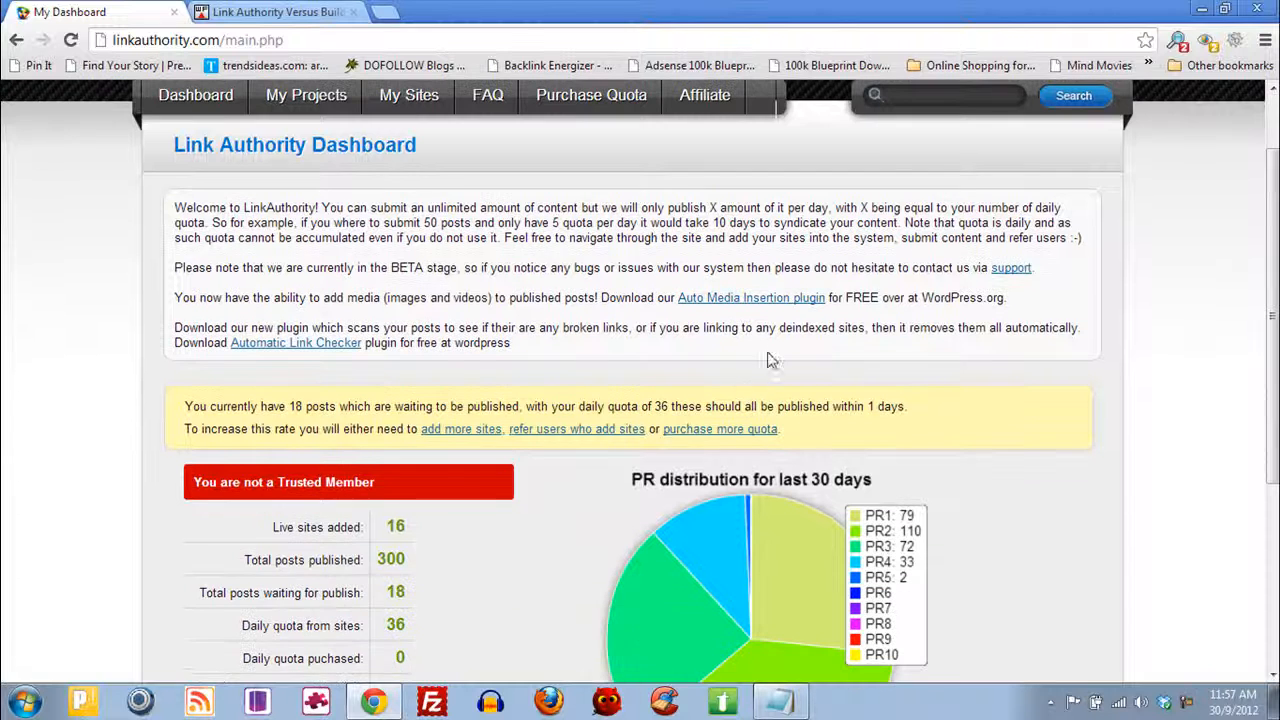
pyautogui.rightClick(756, 297)
pyautogui.click(830, 305)
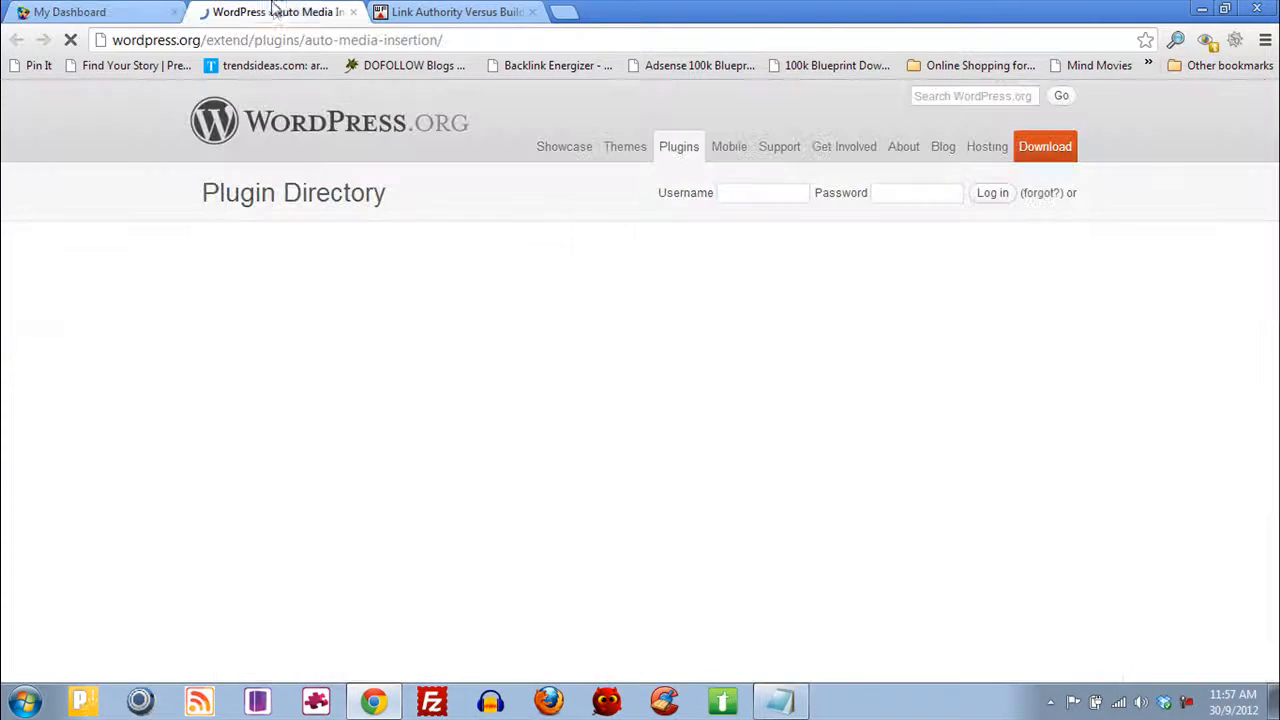
pyautogui.click(275, 12)
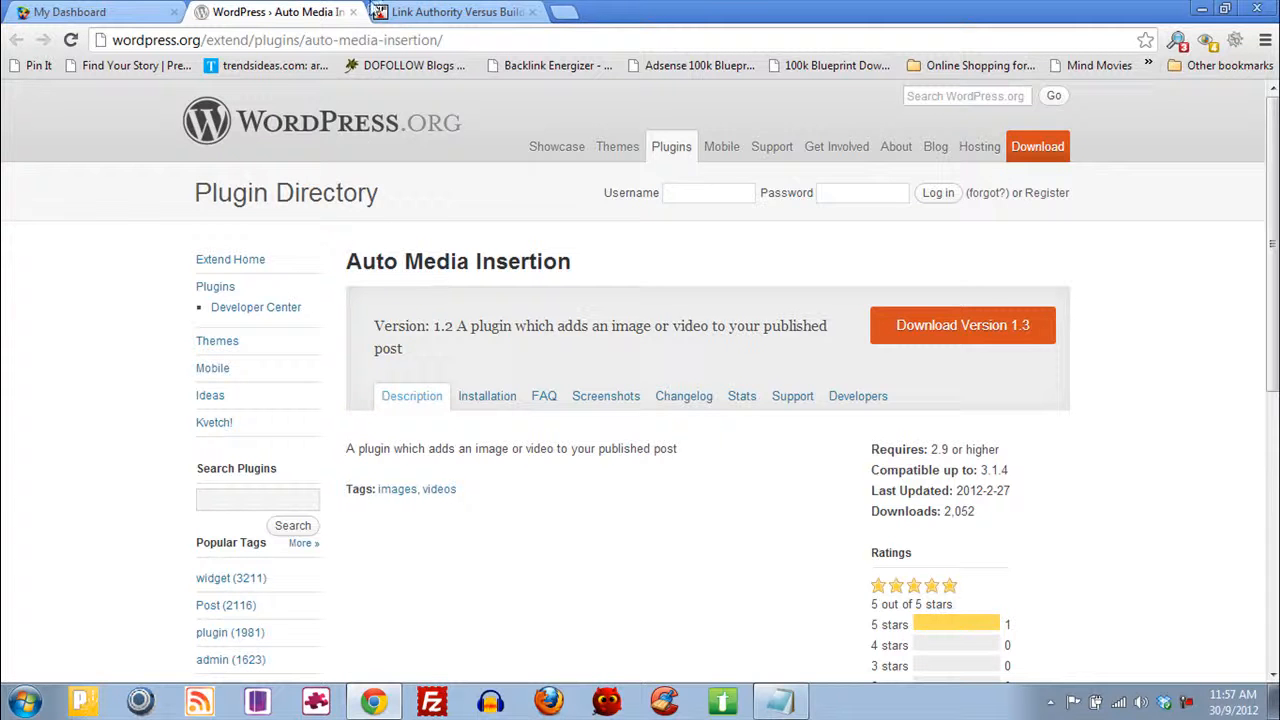
pyautogui.click(352, 12)
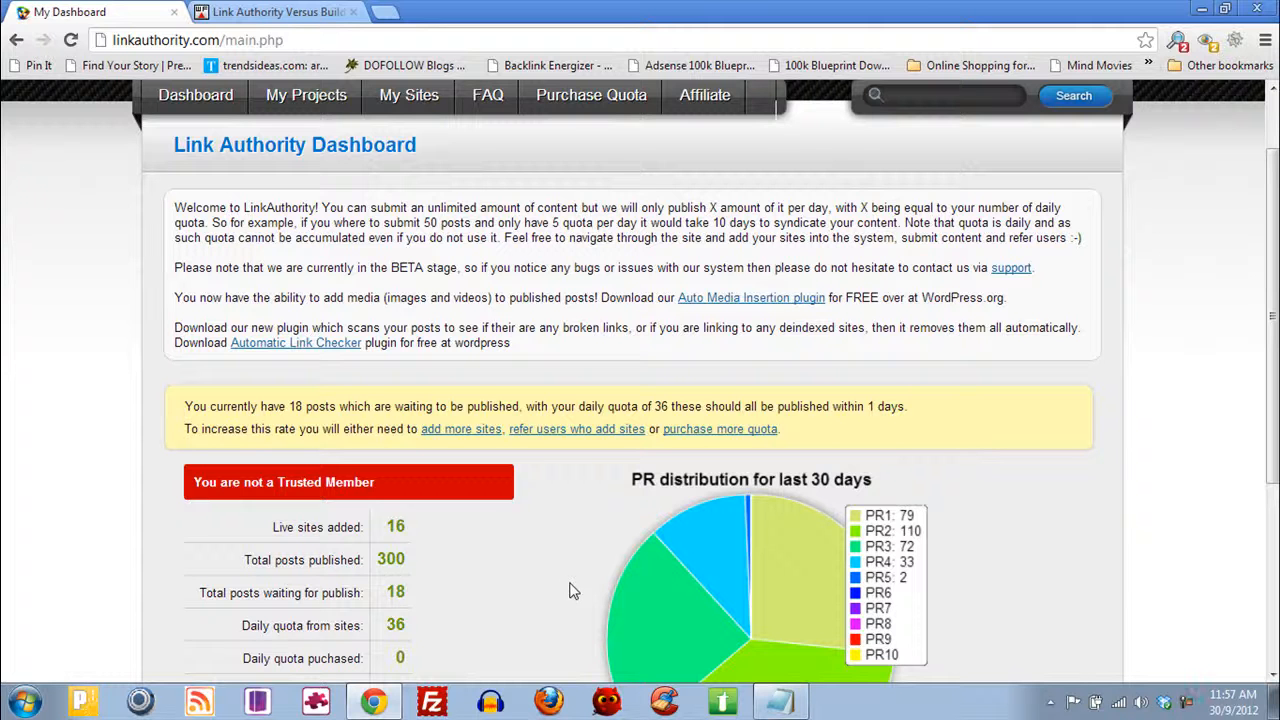
# Examine the dashboard's site, post and quota statistics and the PR distribution chart for the last 30 days
pyautogui.scroll(-2, 575, 594)
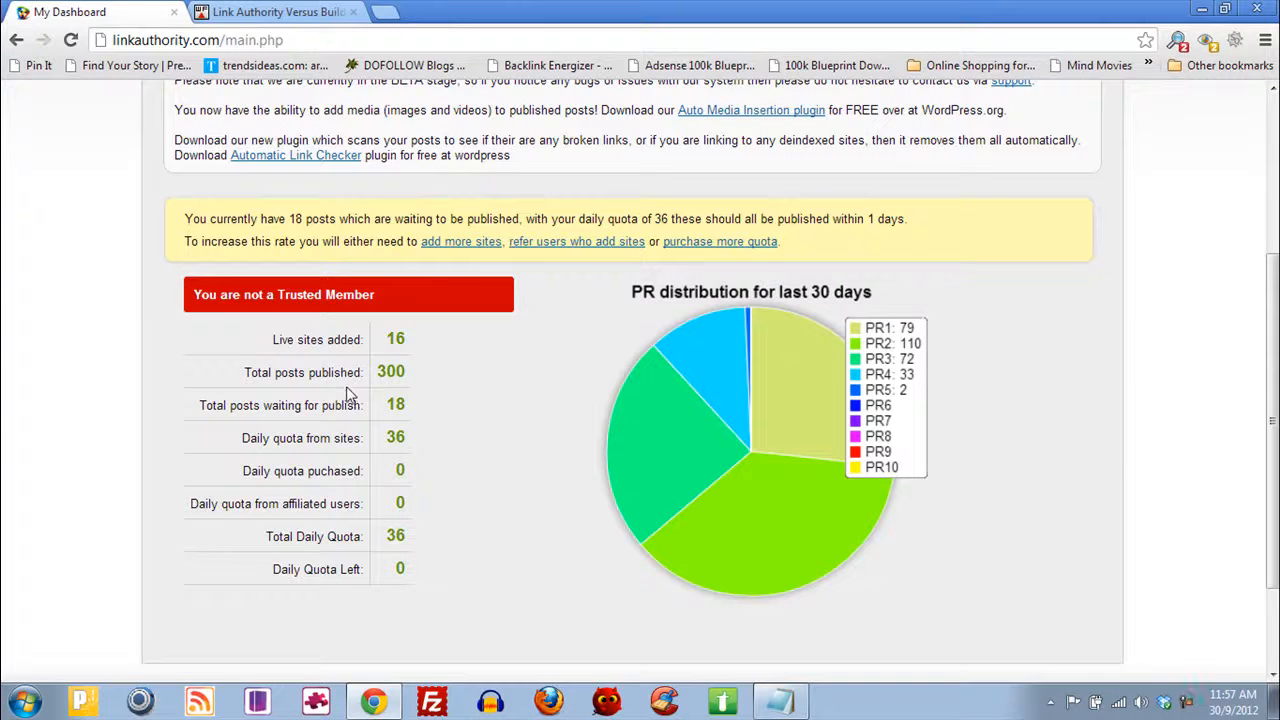
pyautogui.scroll(1, 348, 392)
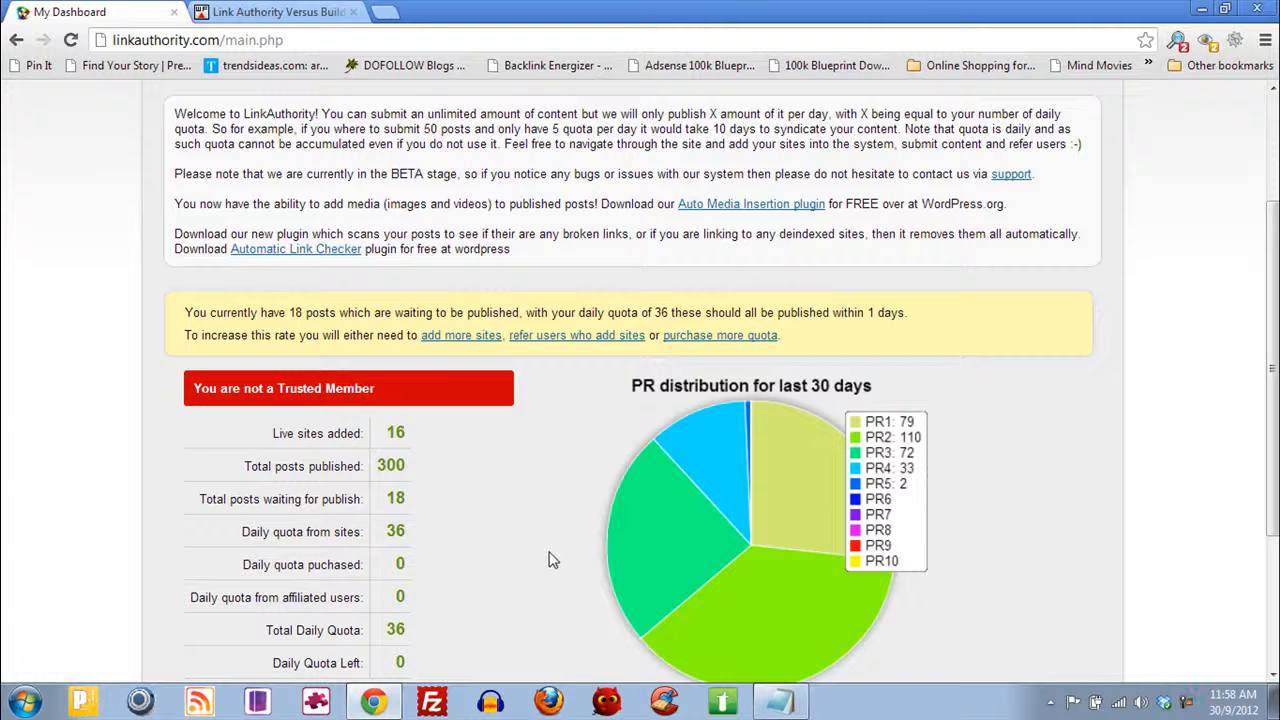
pyautogui.scroll(-2, 548, 560)
pyautogui.scroll(4, 551, 560)
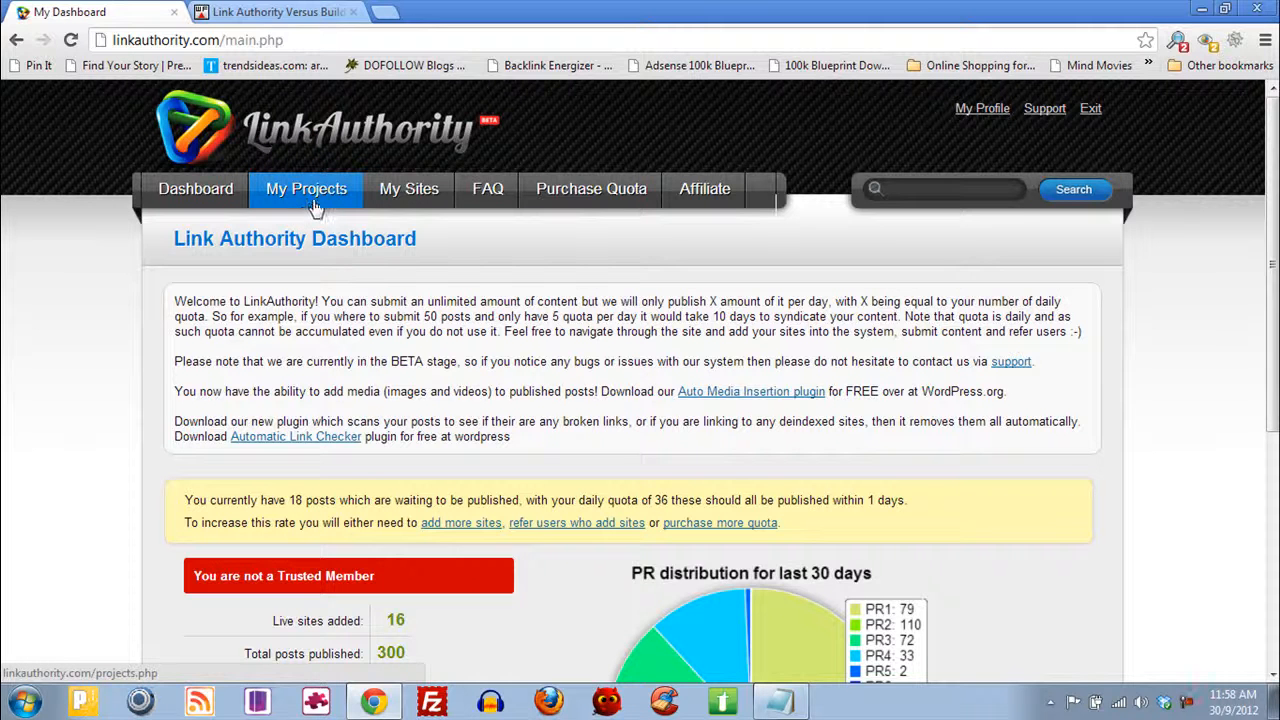
# Read the Warrior Forum thread comparing Link Authority with Build My Rank, including post #5 on network control, and return to the dashboard
pyautogui.click(280, 12)
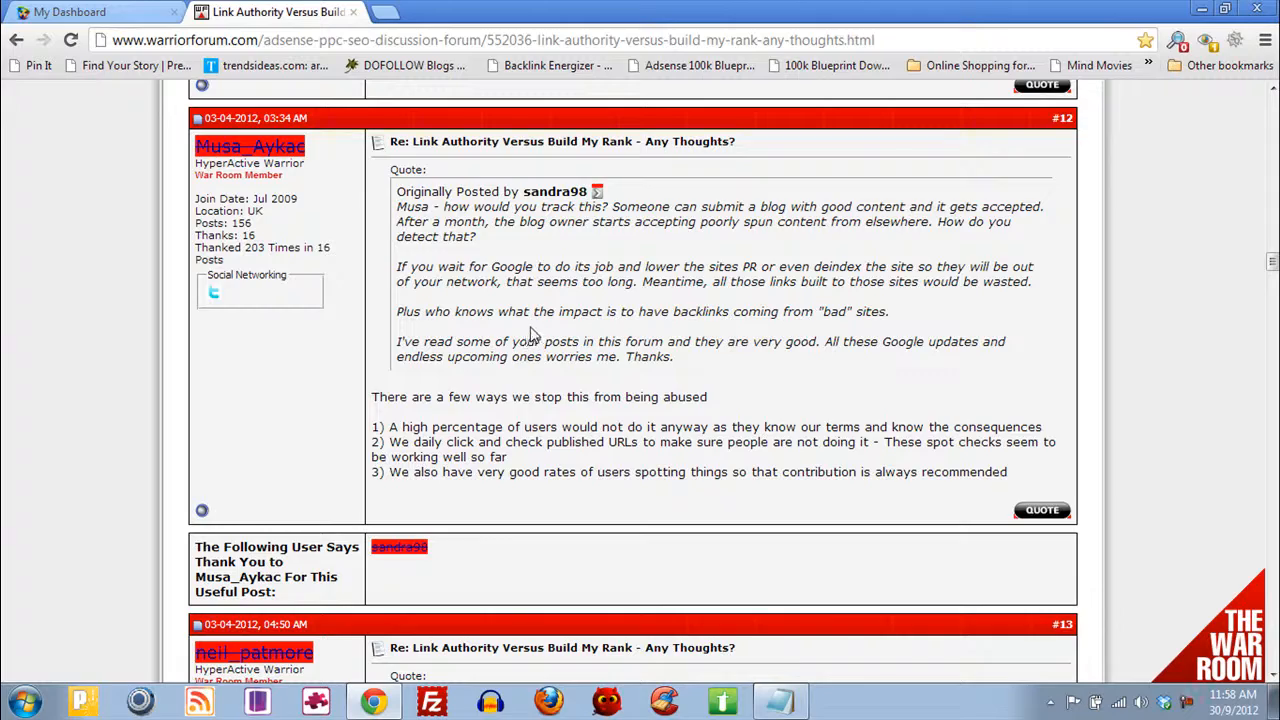
pyautogui.scroll(2, 533, 335)
pyautogui.scroll(-3, 545, 332)
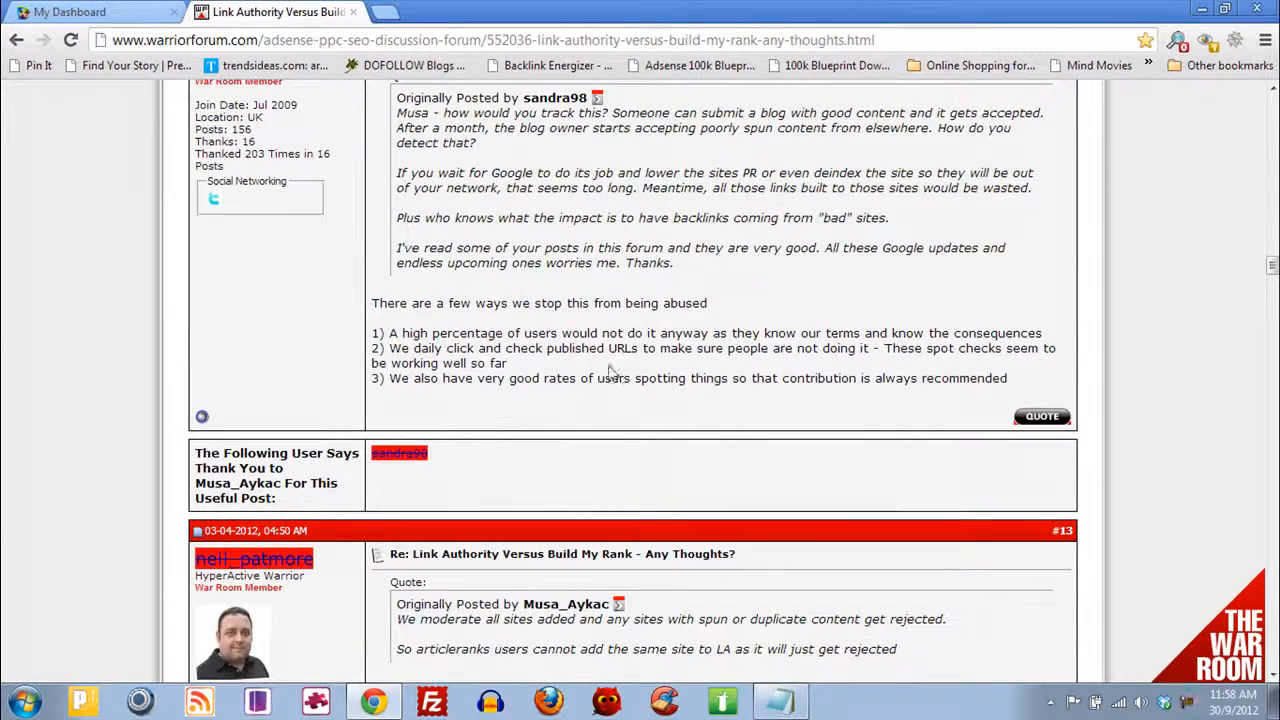
pyautogui.scroll(-2, 610, 370)
pyautogui.scroll(12, 612, 362)
pyautogui.scroll(15, 615, 355)
pyautogui.scroll(9, 615, 352)
pyautogui.scroll(15, 615, 352)
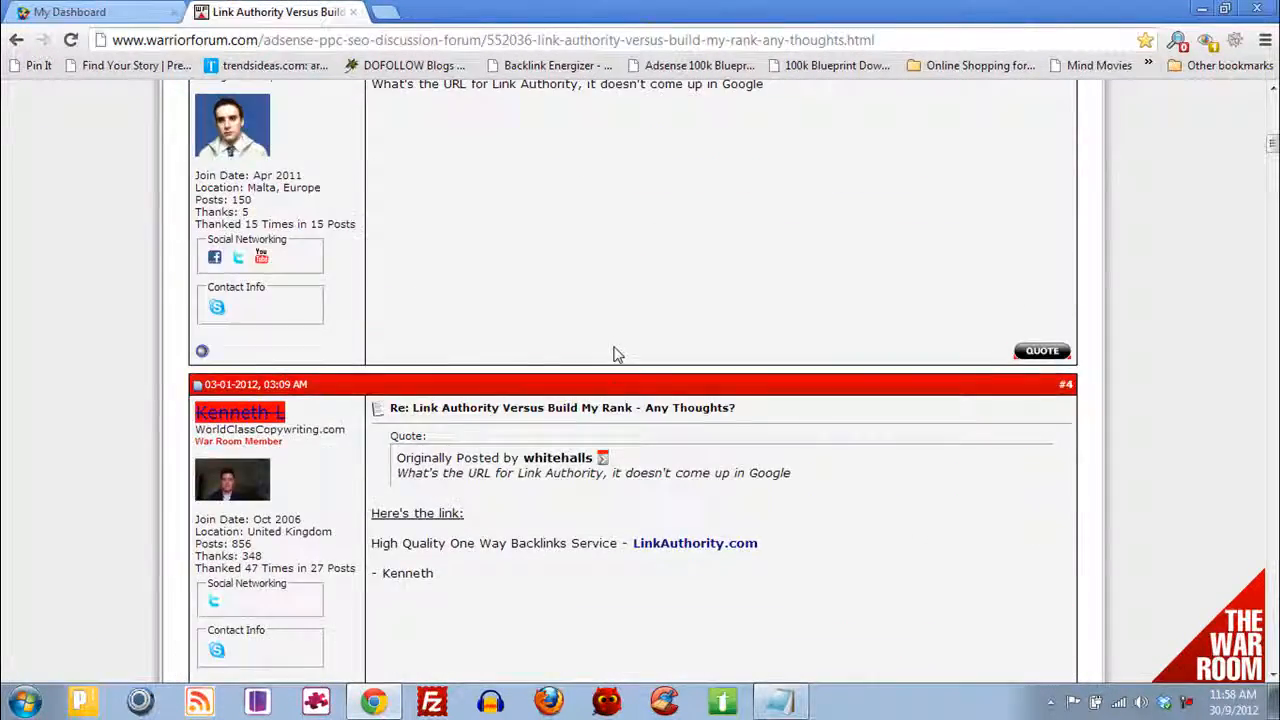
pyautogui.scroll(-10, 617, 350)
pyautogui.scroll(-9, 617, 344)
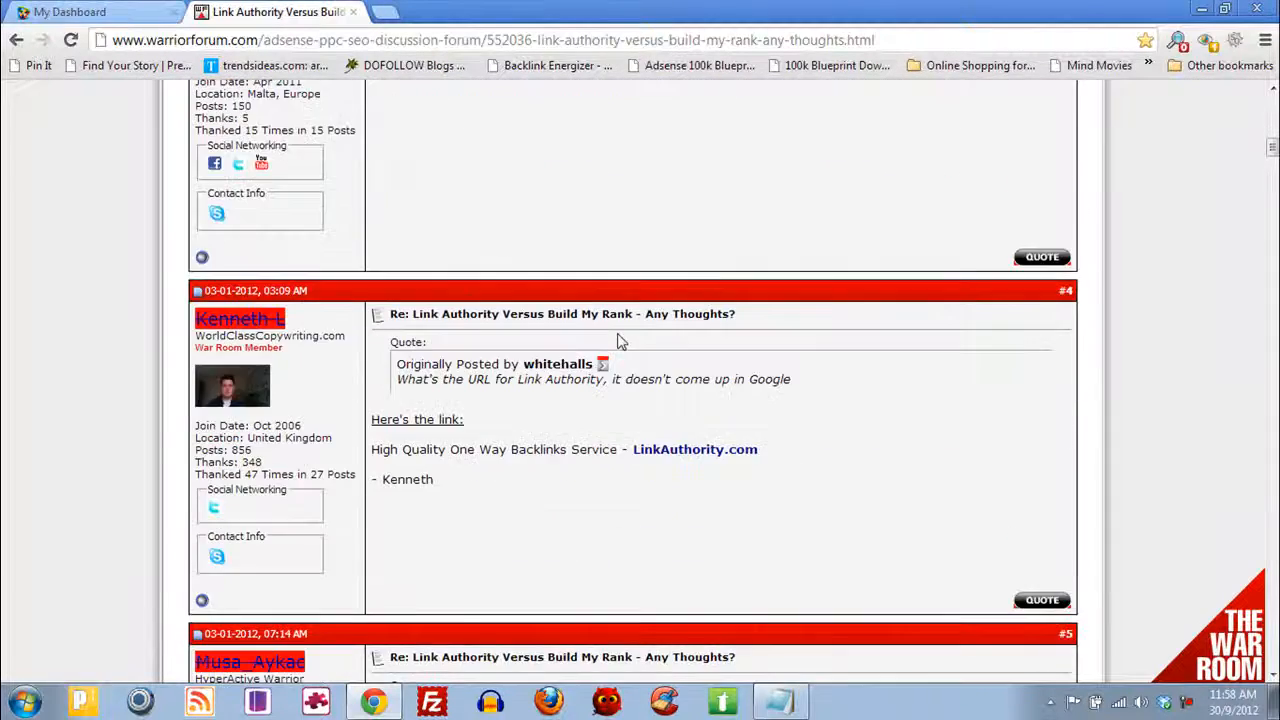
pyautogui.scroll(-2, 619, 342)
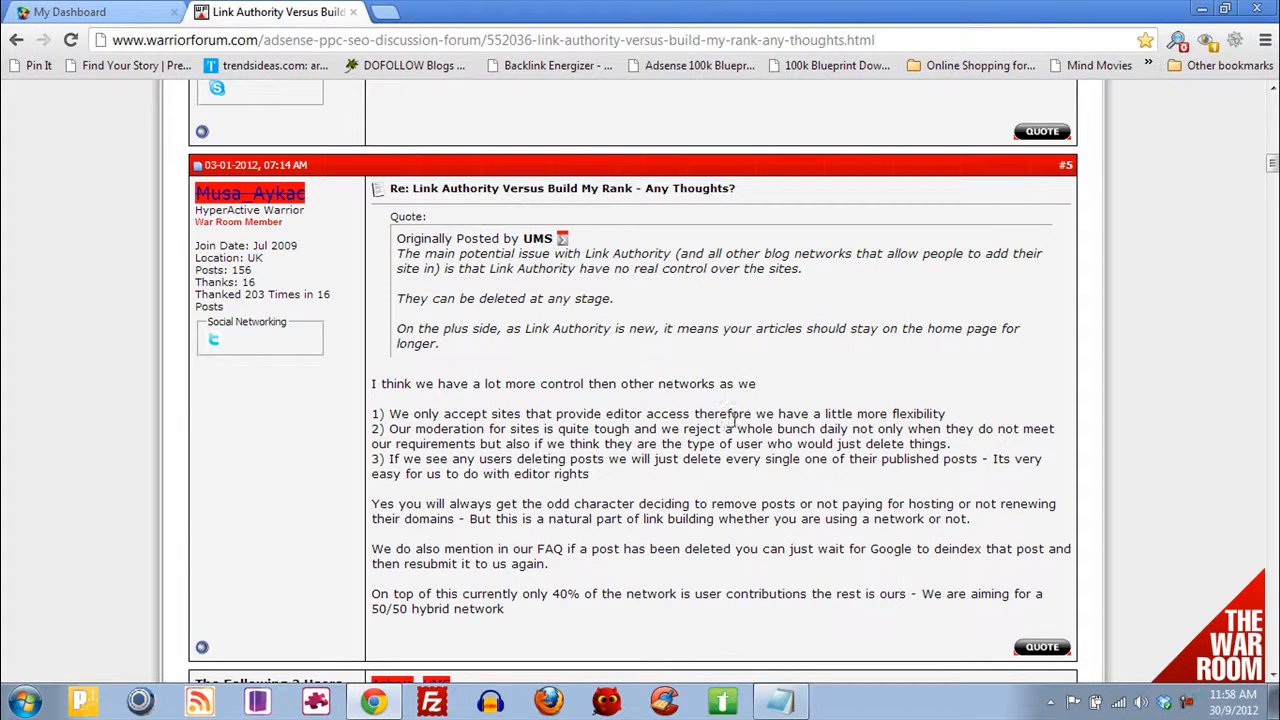
pyautogui.click(12, 12)
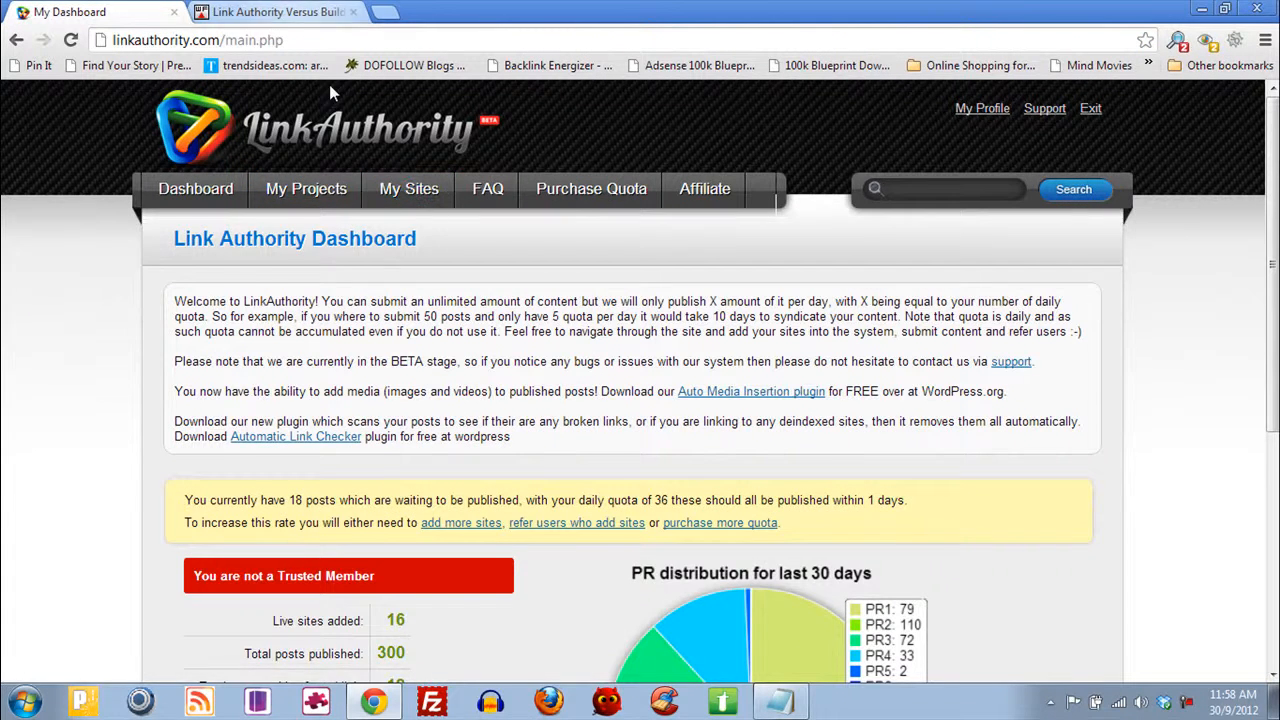
# Read further replies in the Warrior Forum thread, from post #5 to post #10 on moderation of added sites, and return to the dashboard
pyautogui.hotkey('ctrl', 'Tab')
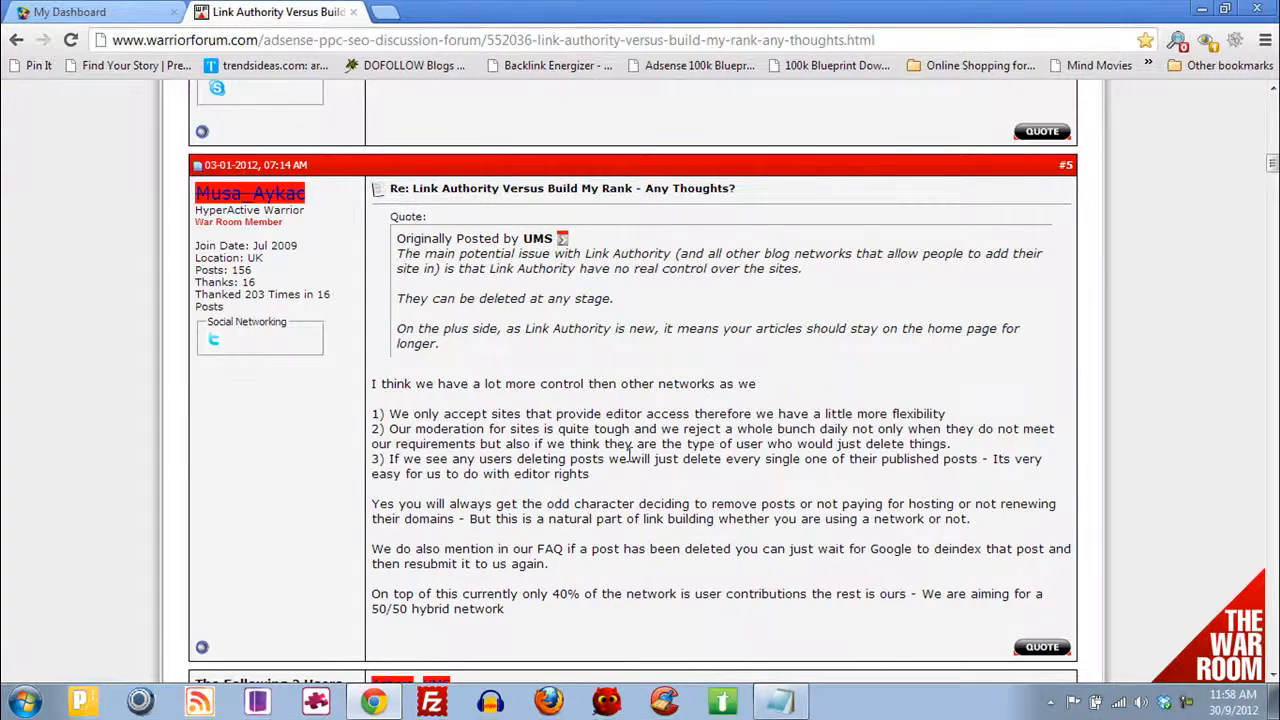
pyautogui.scroll(-12, 636, 452)
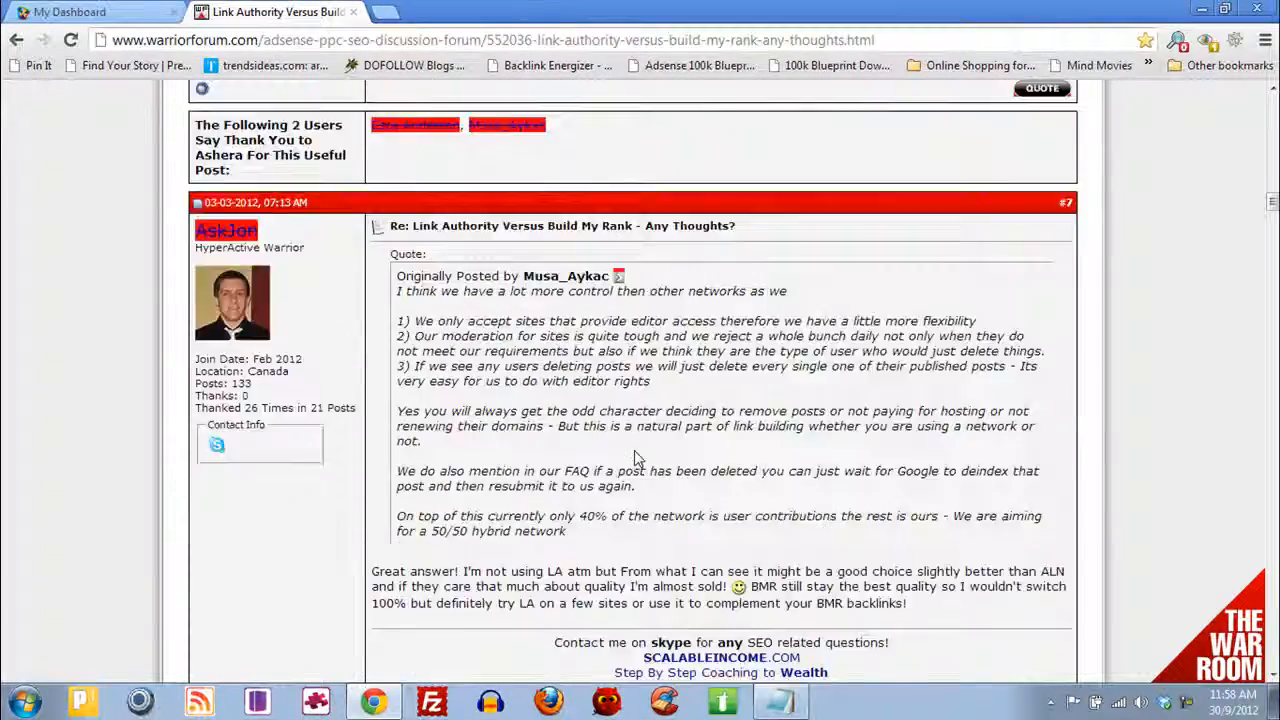
pyautogui.scroll(-5, 636, 460)
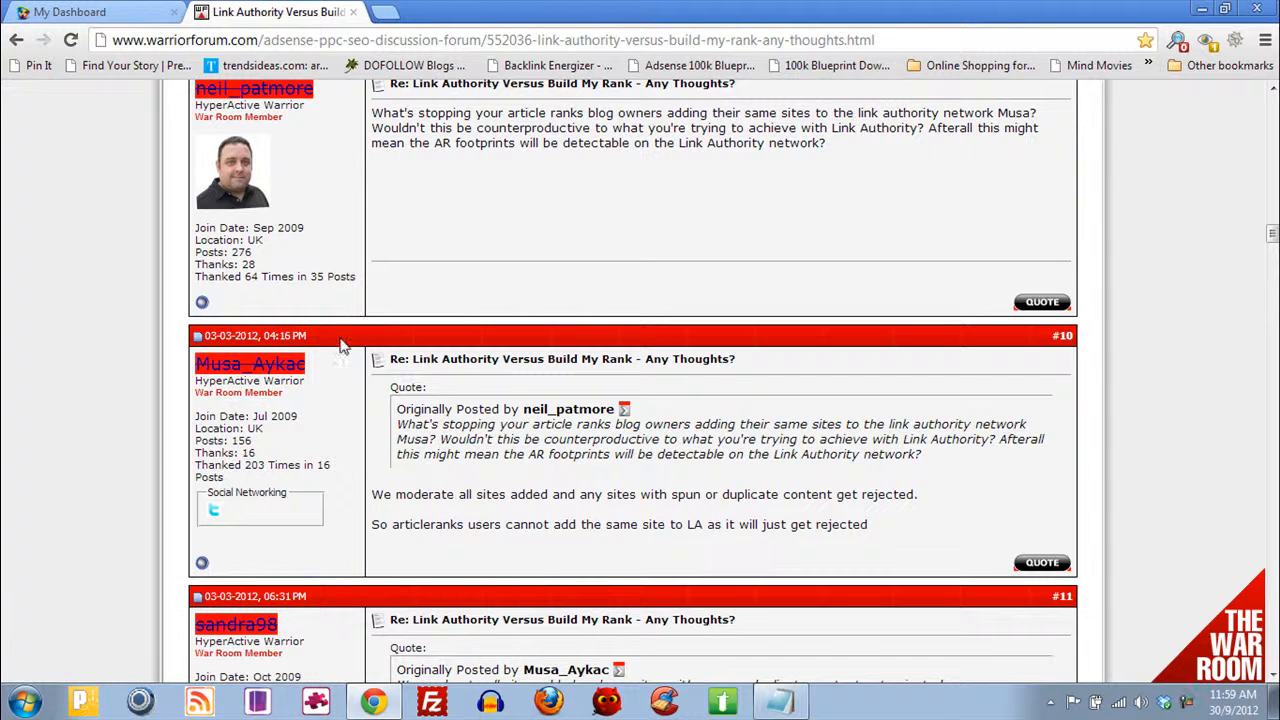
pyautogui.click(110, 14)
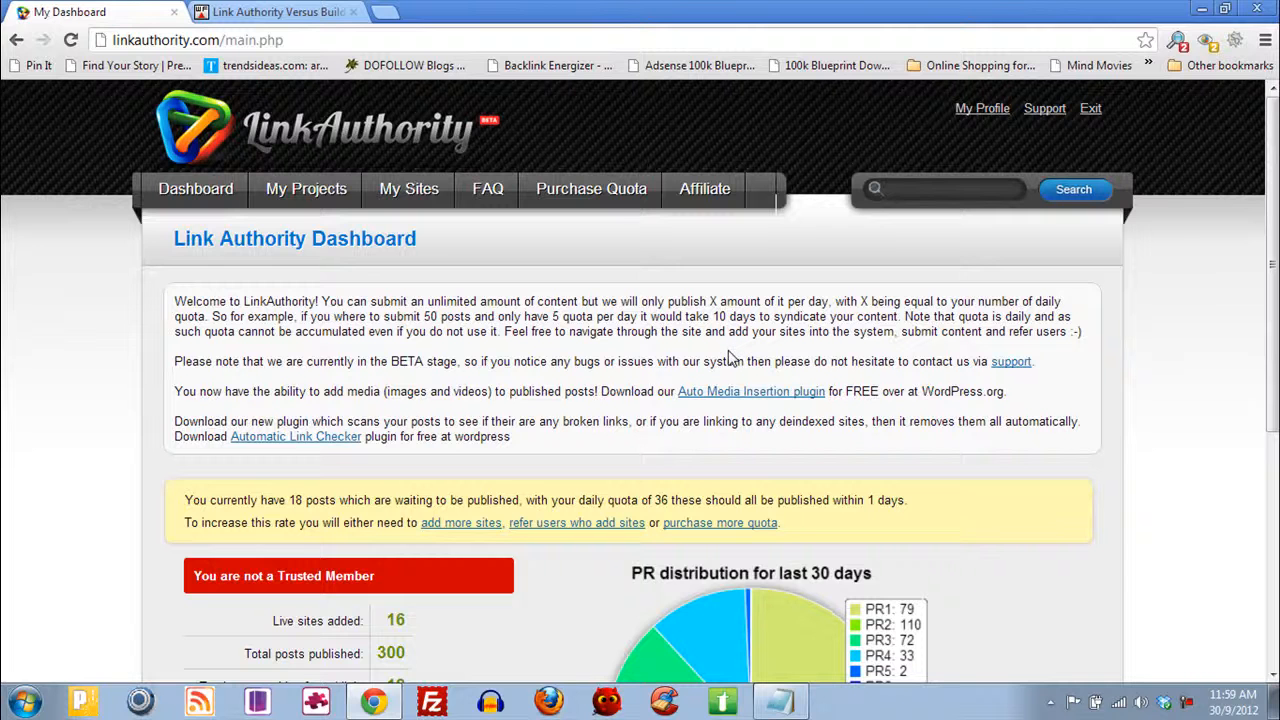
# Review the dashboard's welcome notes, quota statistics and PR distribution chart once more
pyautogui.scroll(-4, 479, 570)
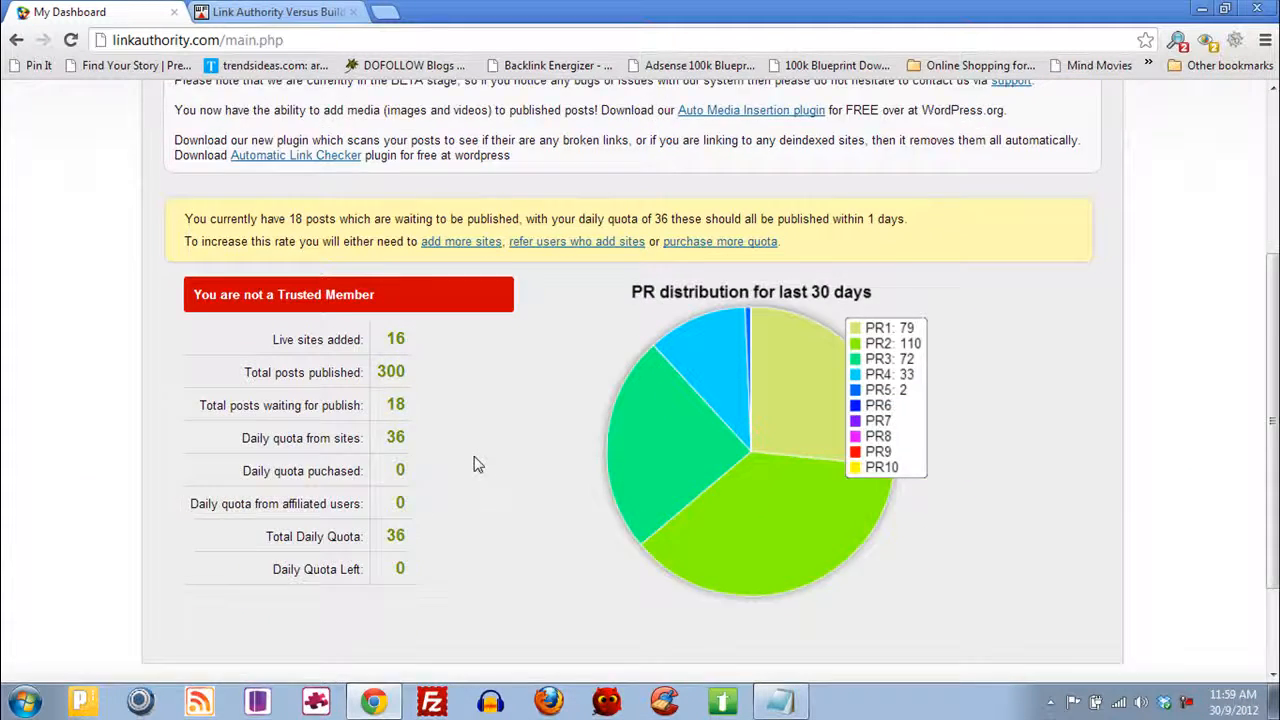
pyautogui.scroll(4, 474, 463)
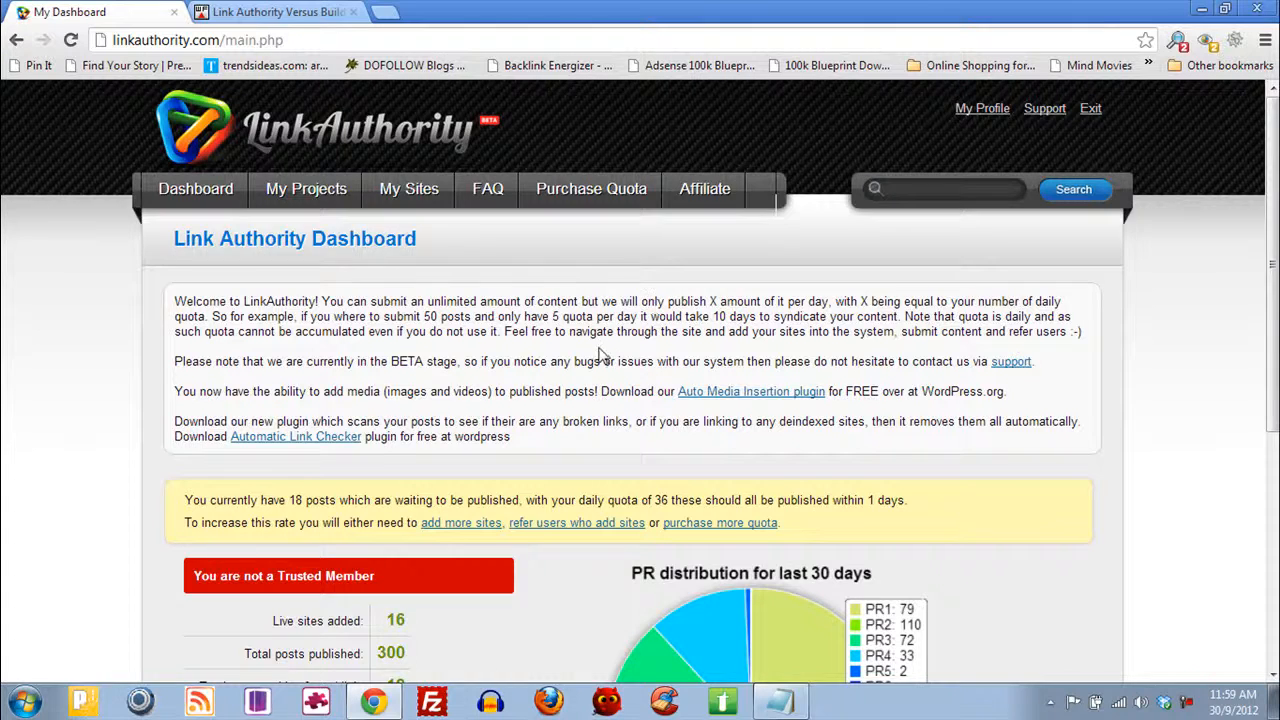
pyautogui.scroll(-4, 598, 364)
pyautogui.scroll(5, 600, 366)
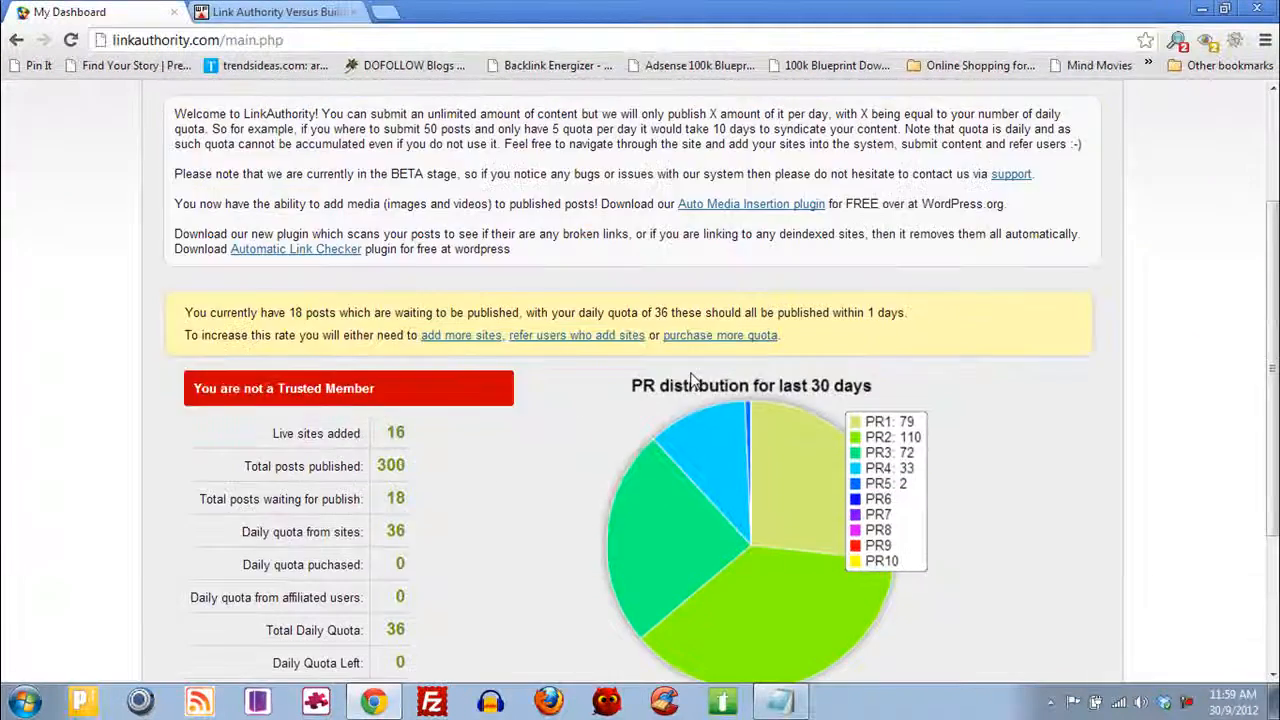